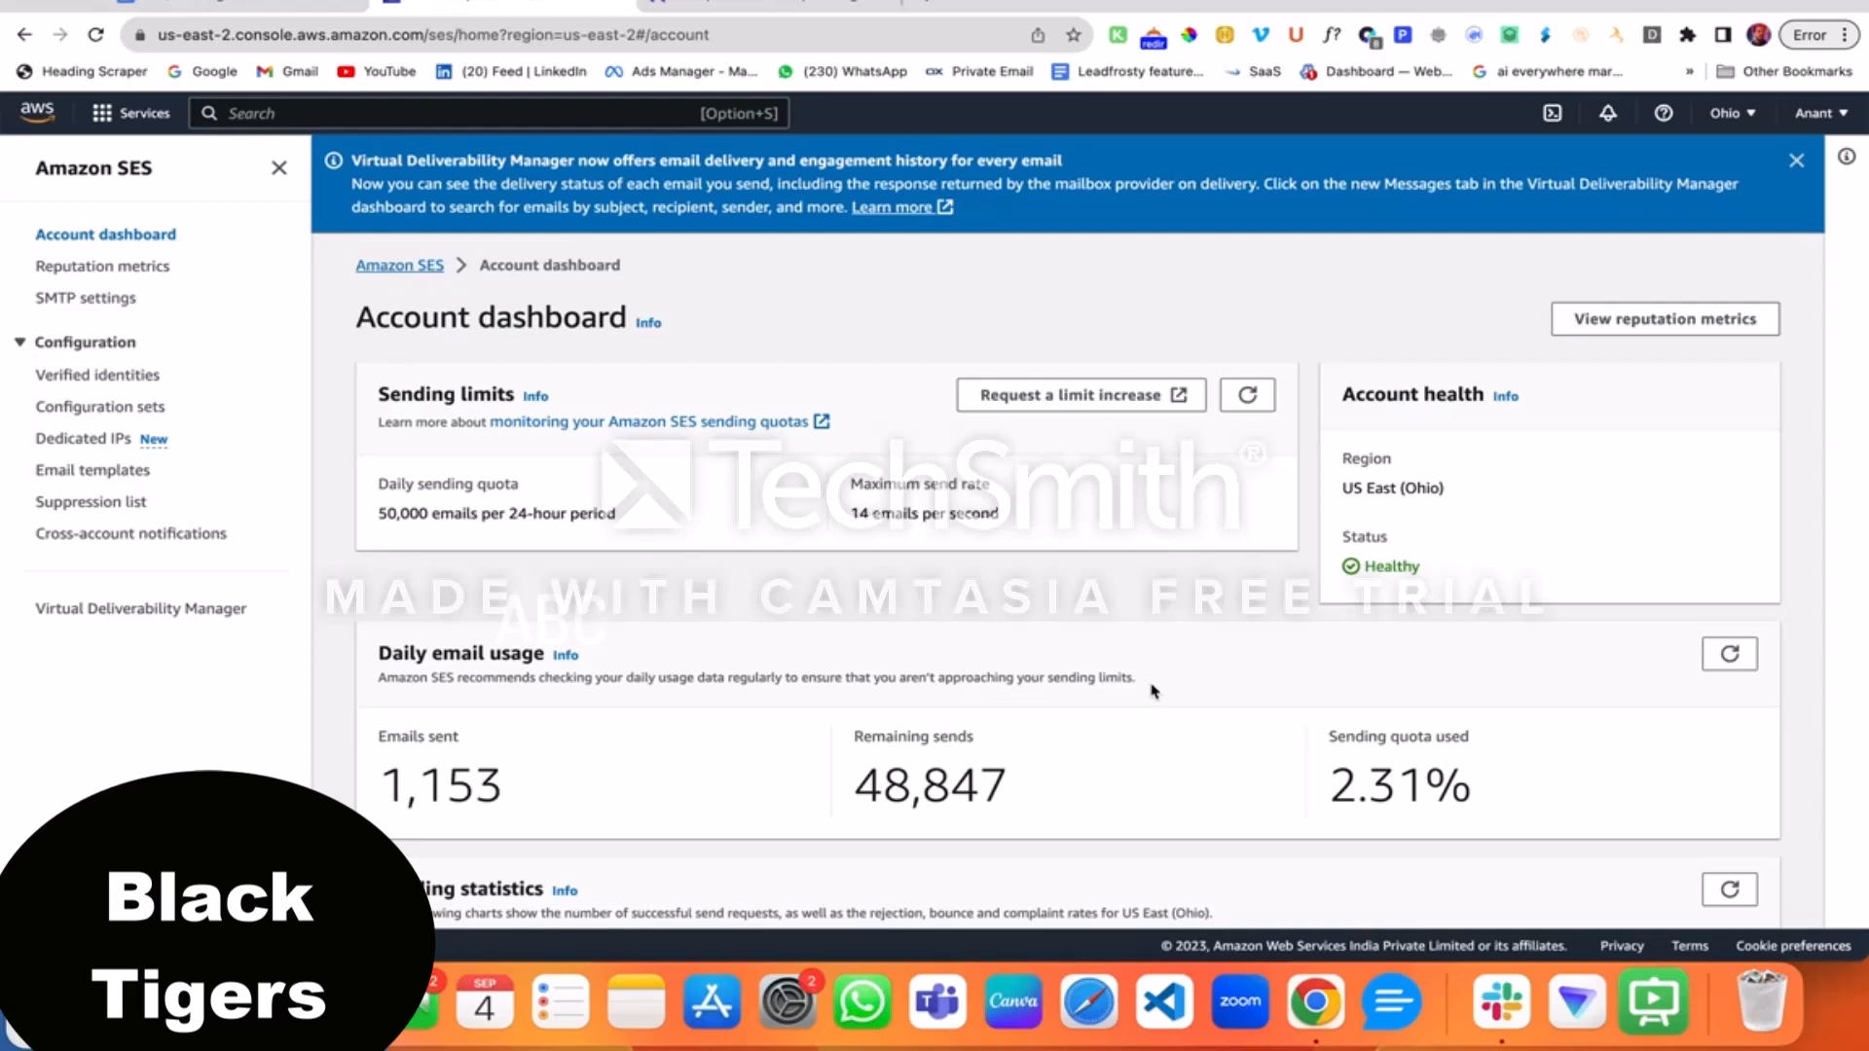
# Find Amazon Simple Email Service by searching for "ses" and open its verified identities
pyautogui.click(416, 114)
pyautogui.write('ses')
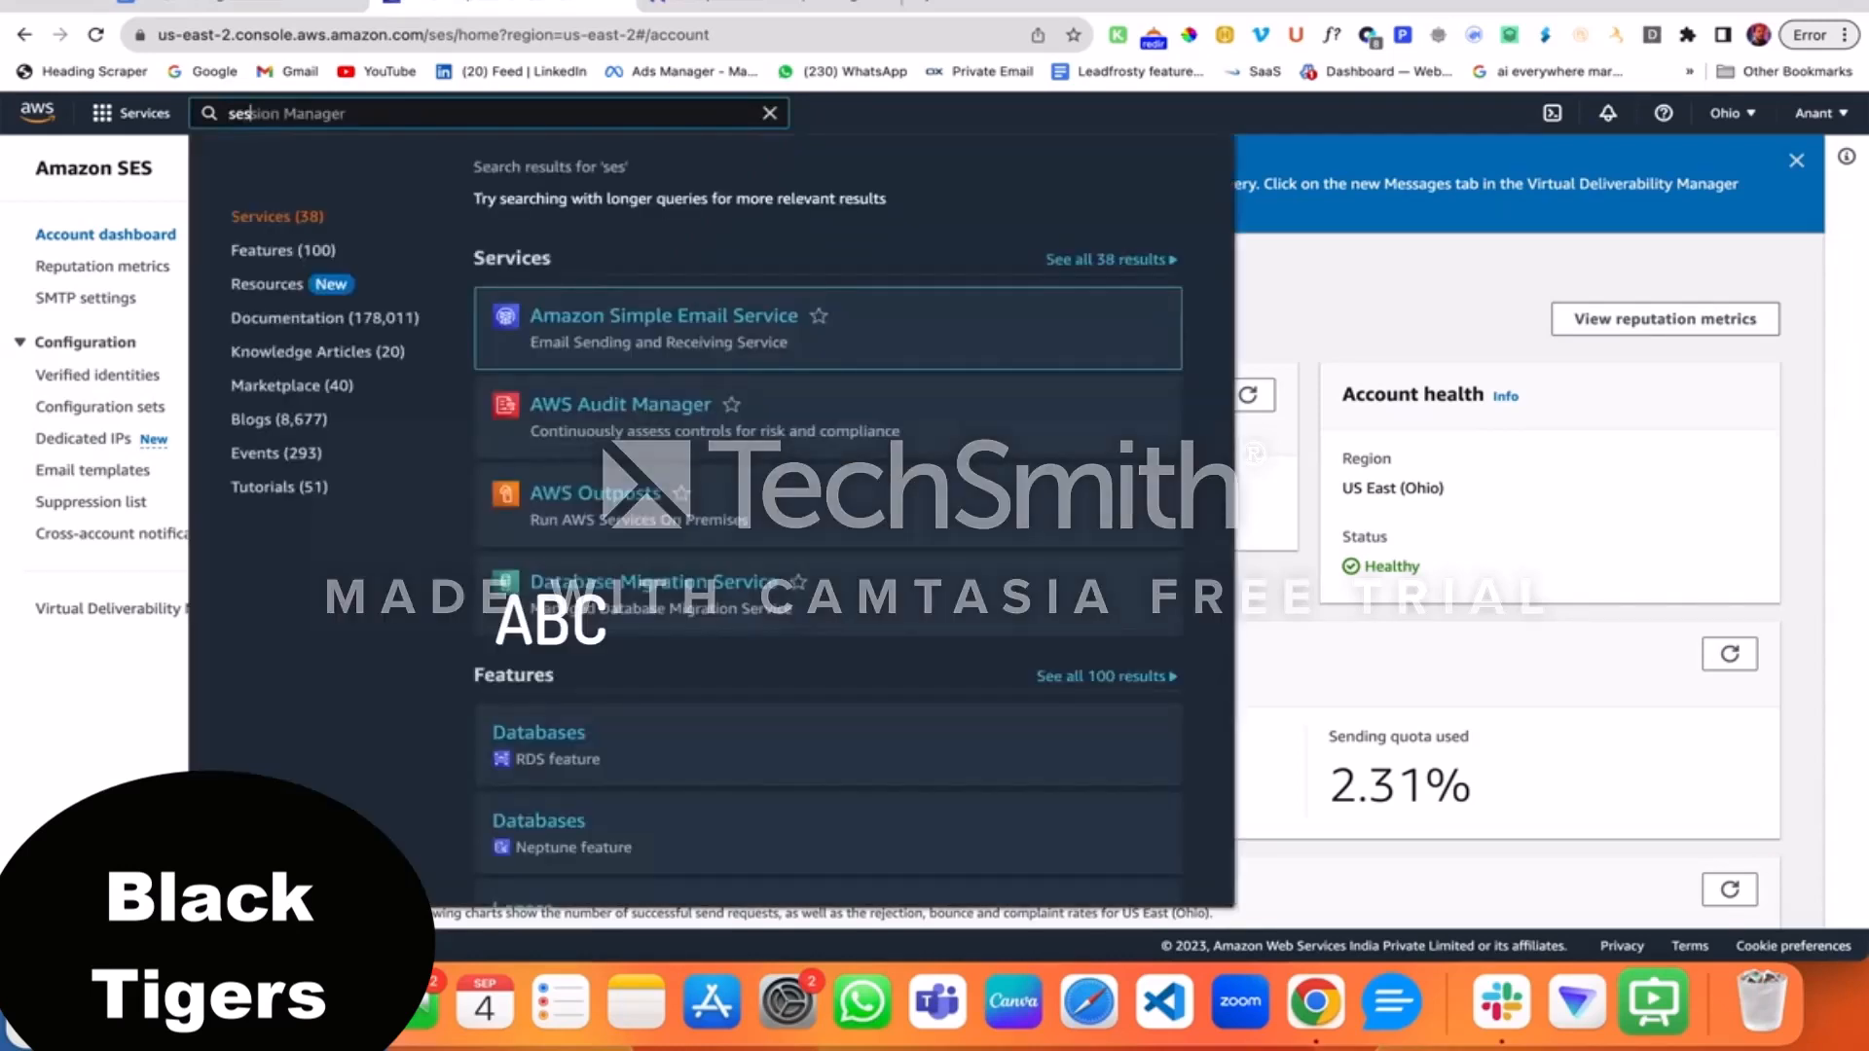
pyautogui.click(642, 326)
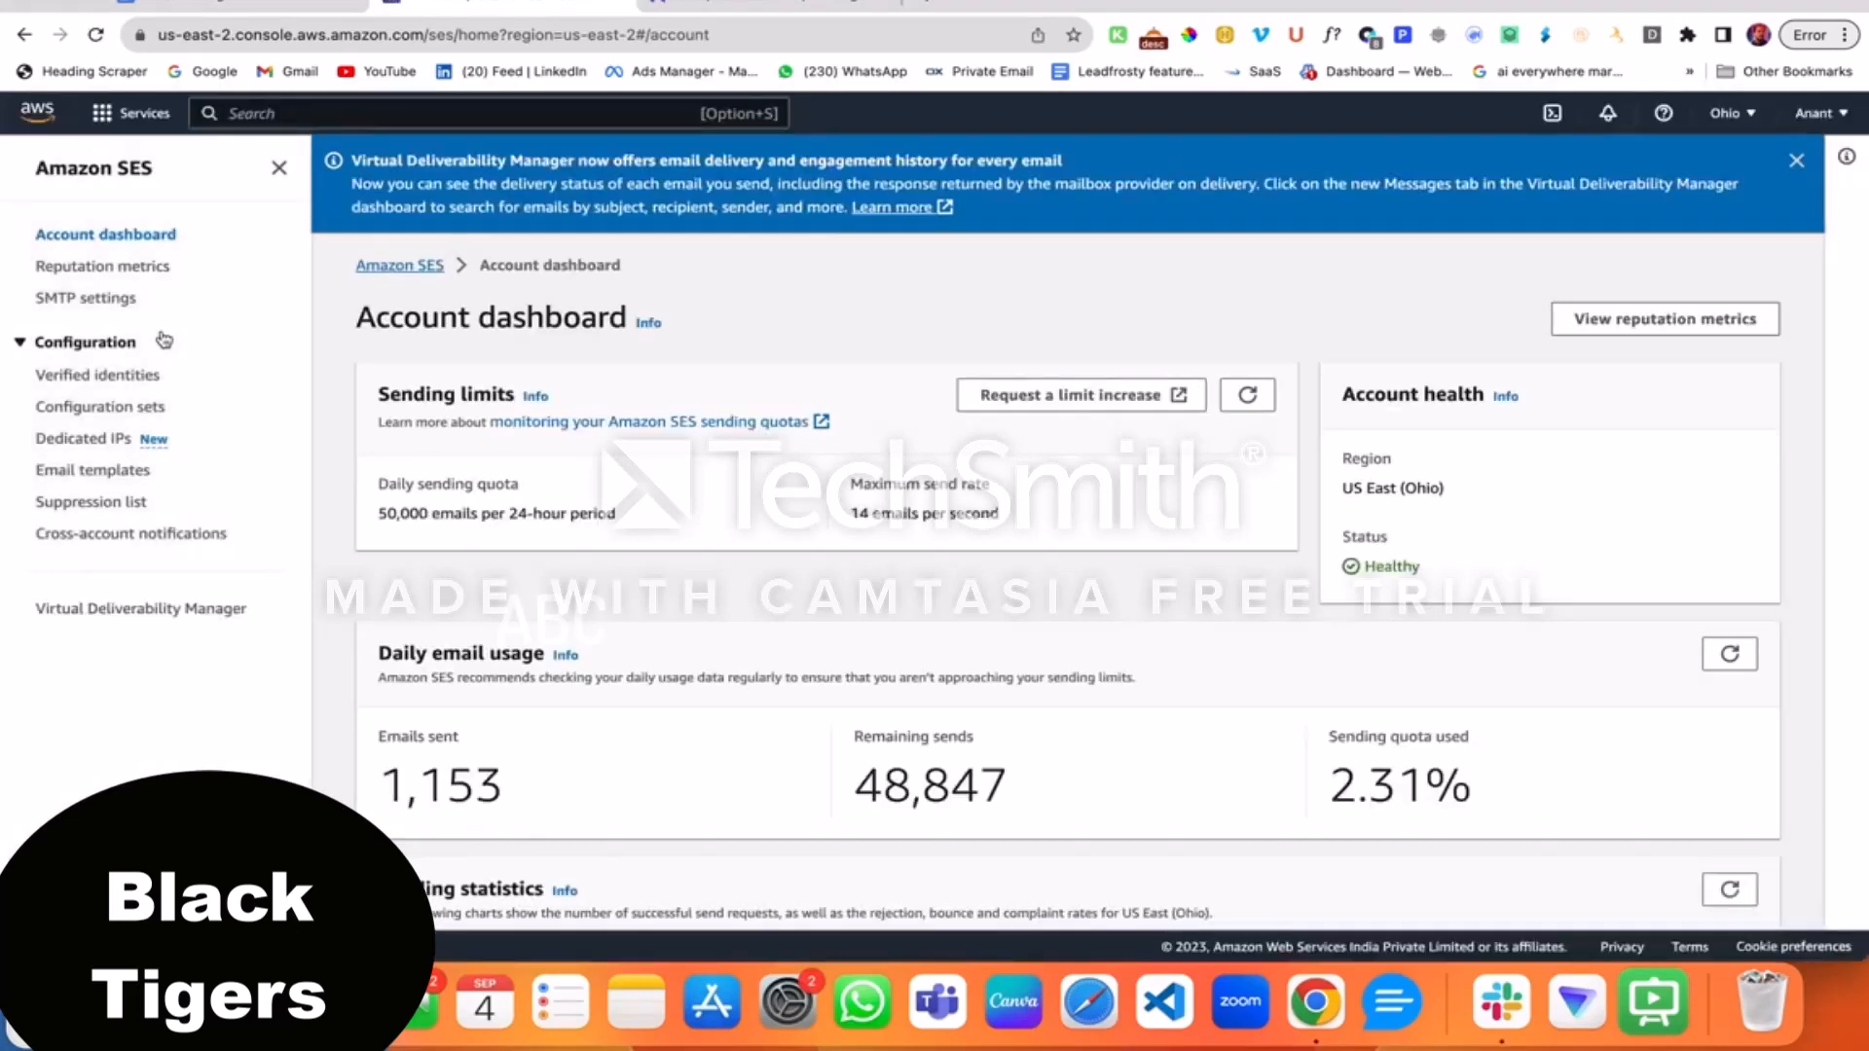
pyautogui.click(89, 386)
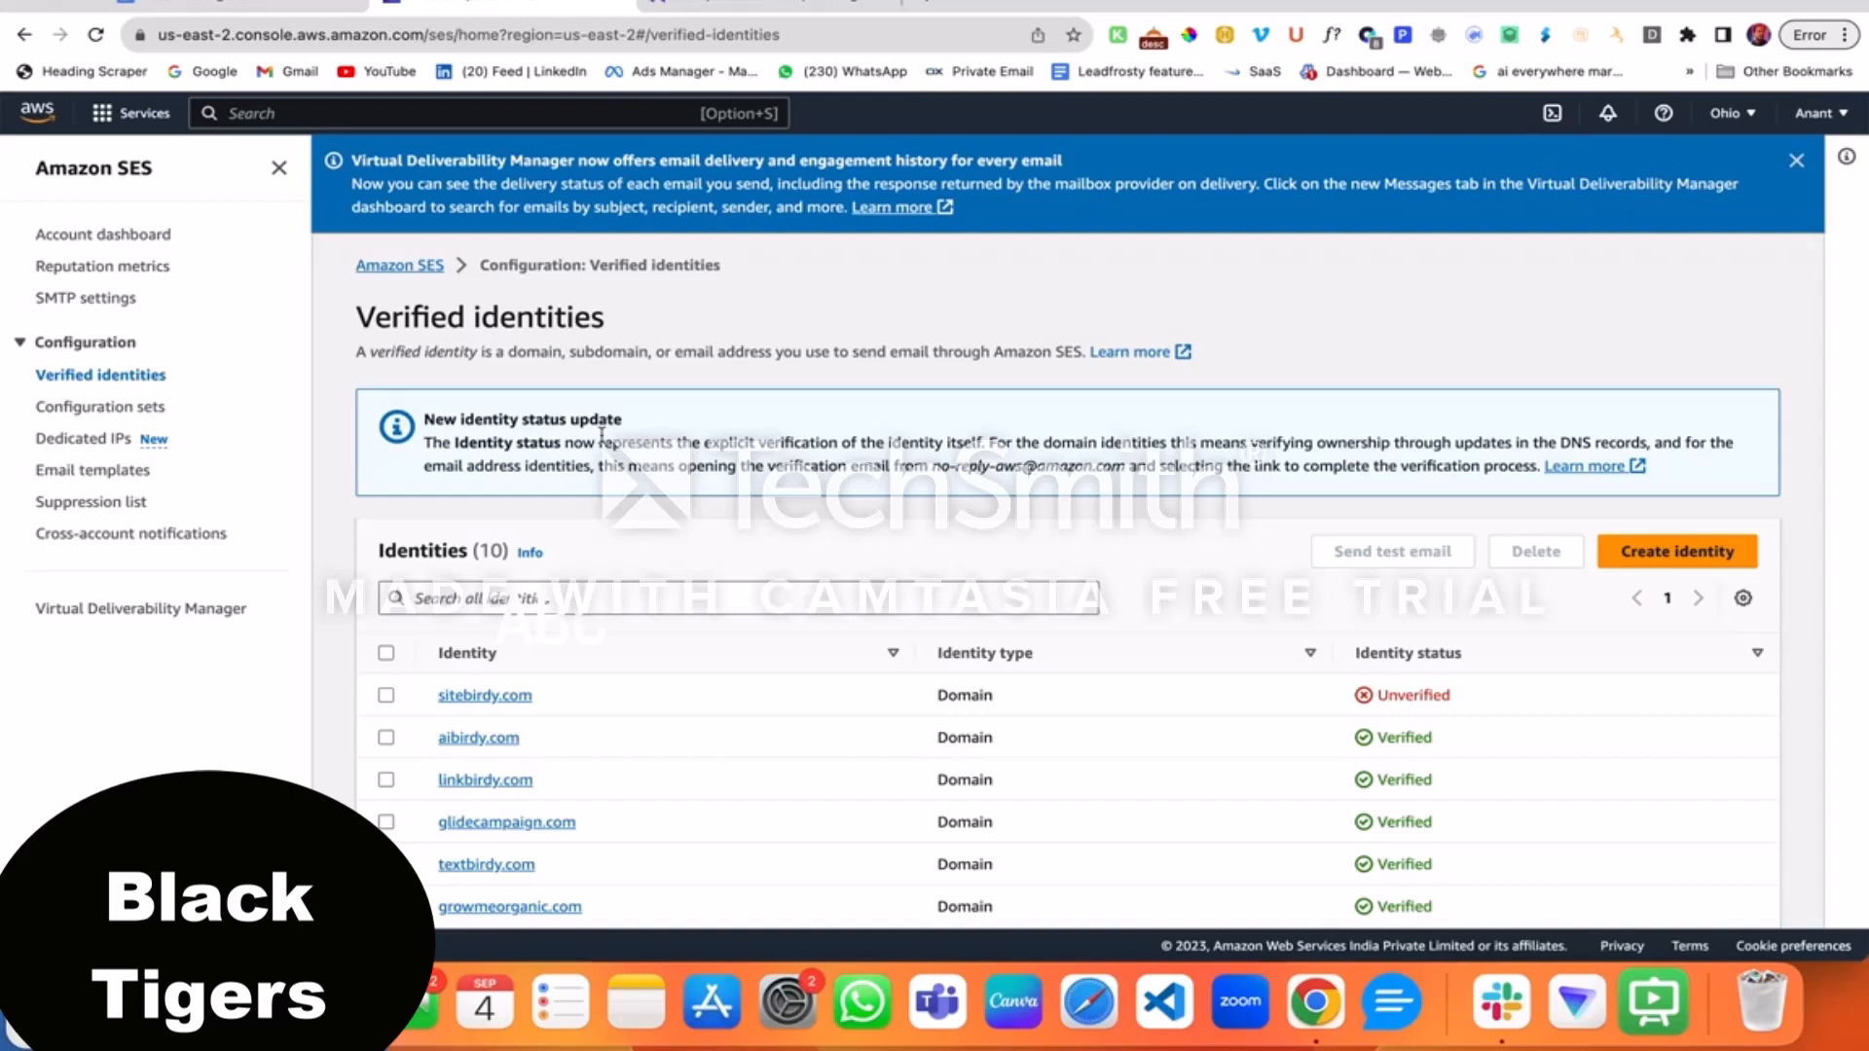
# Start a new identity of type Domain and enter saasbirdy.com as its domain
pyautogui.click(1721, 553)
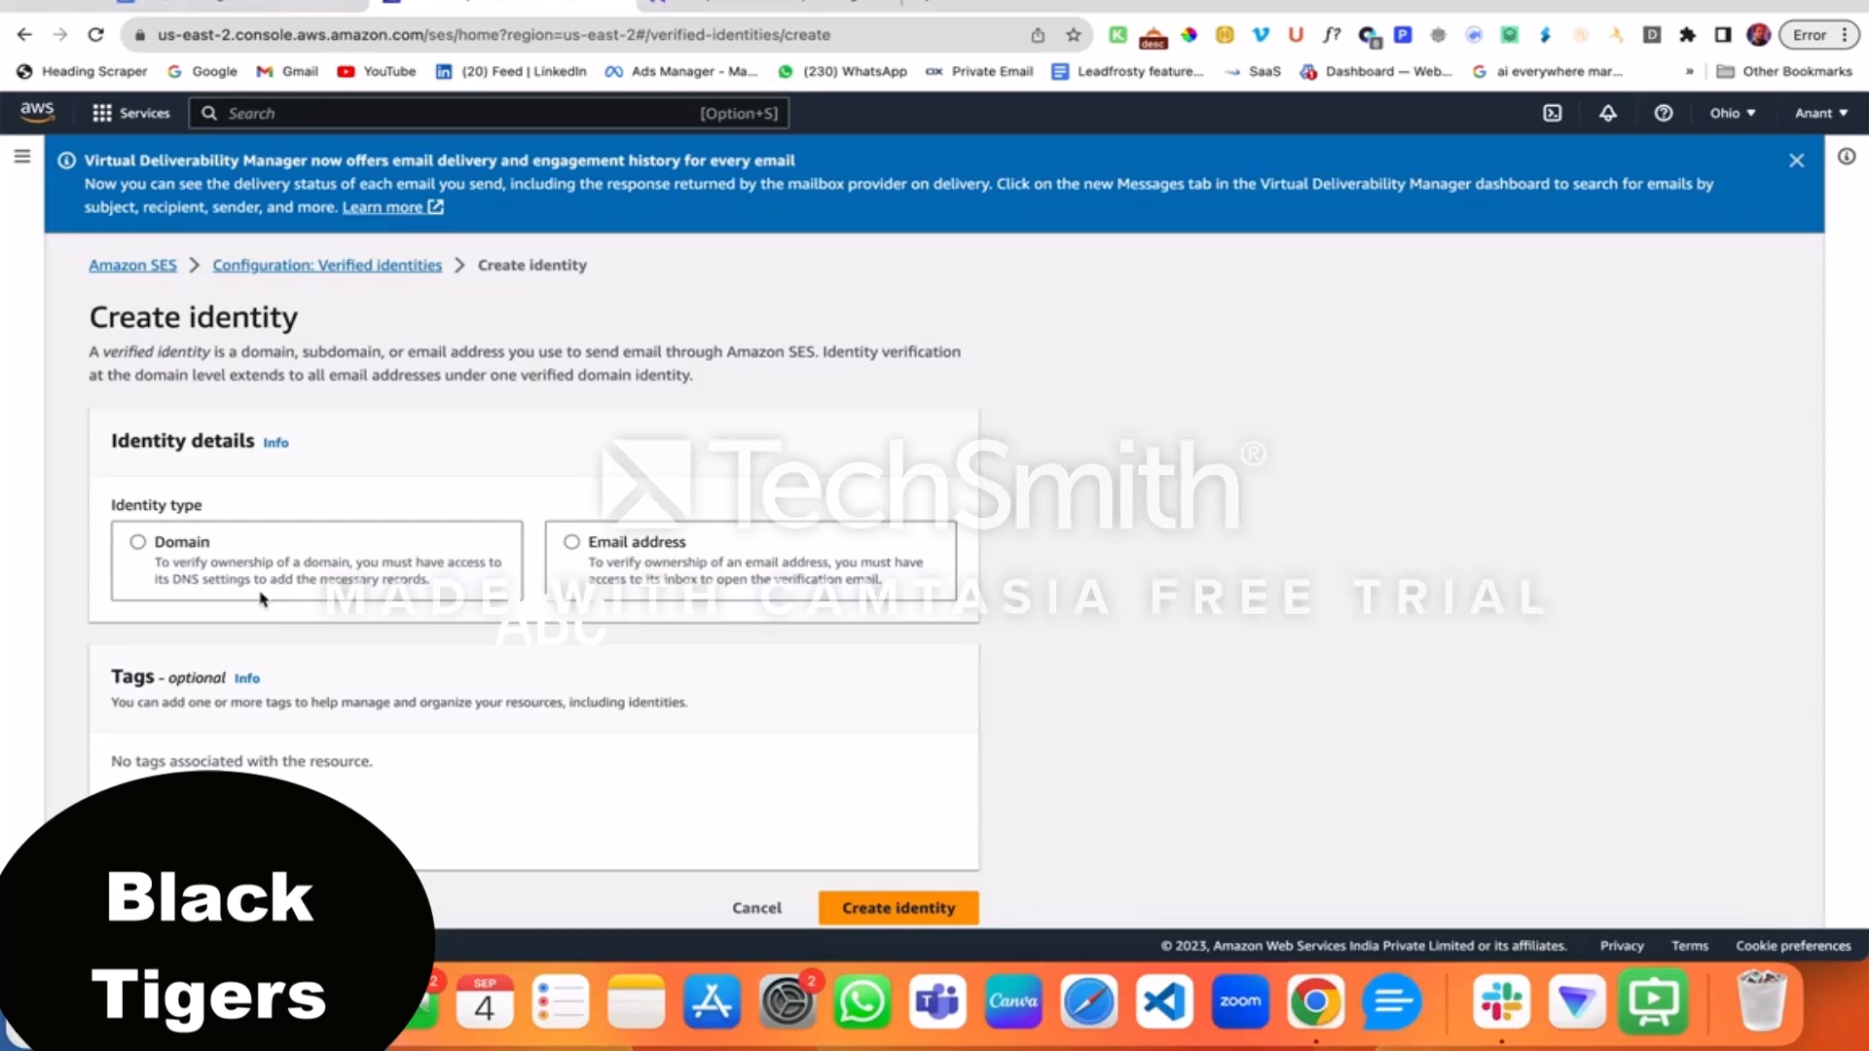
pyautogui.click(261, 596)
pyautogui.scroll(-2, 262, 599)
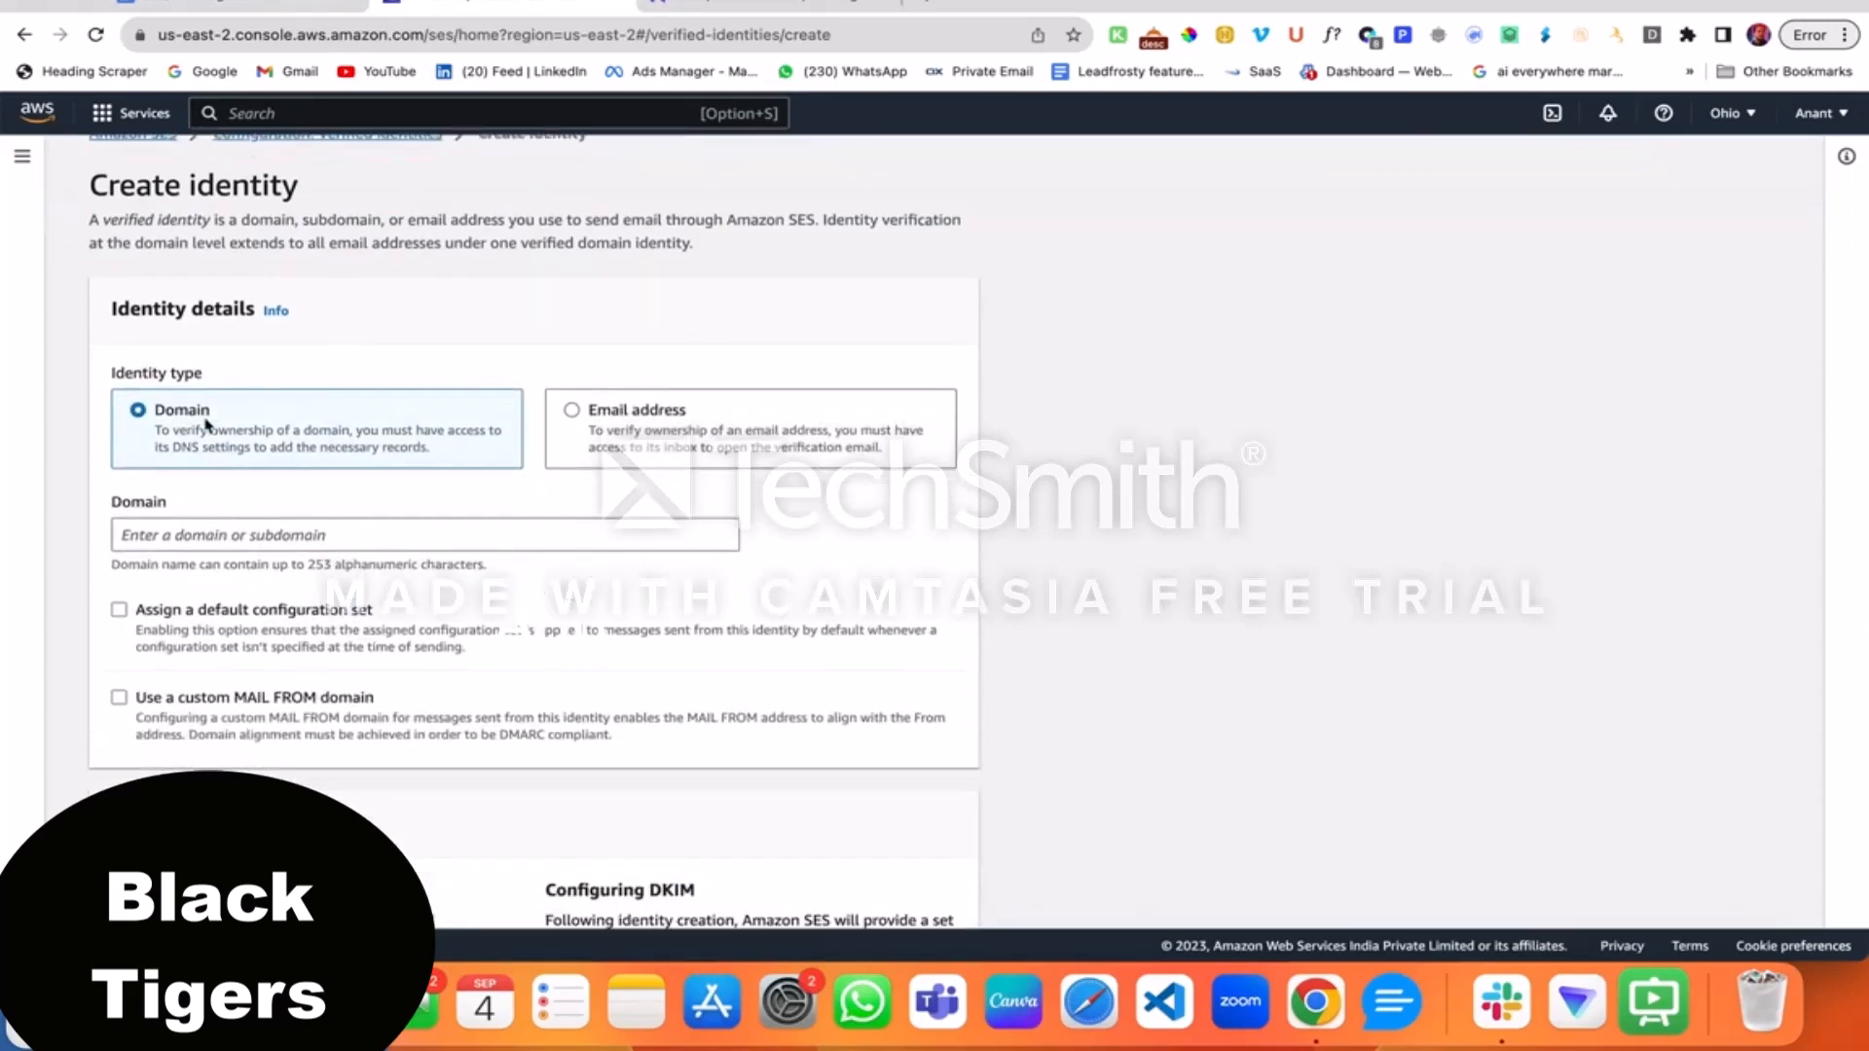
pyautogui.click(197, 537)
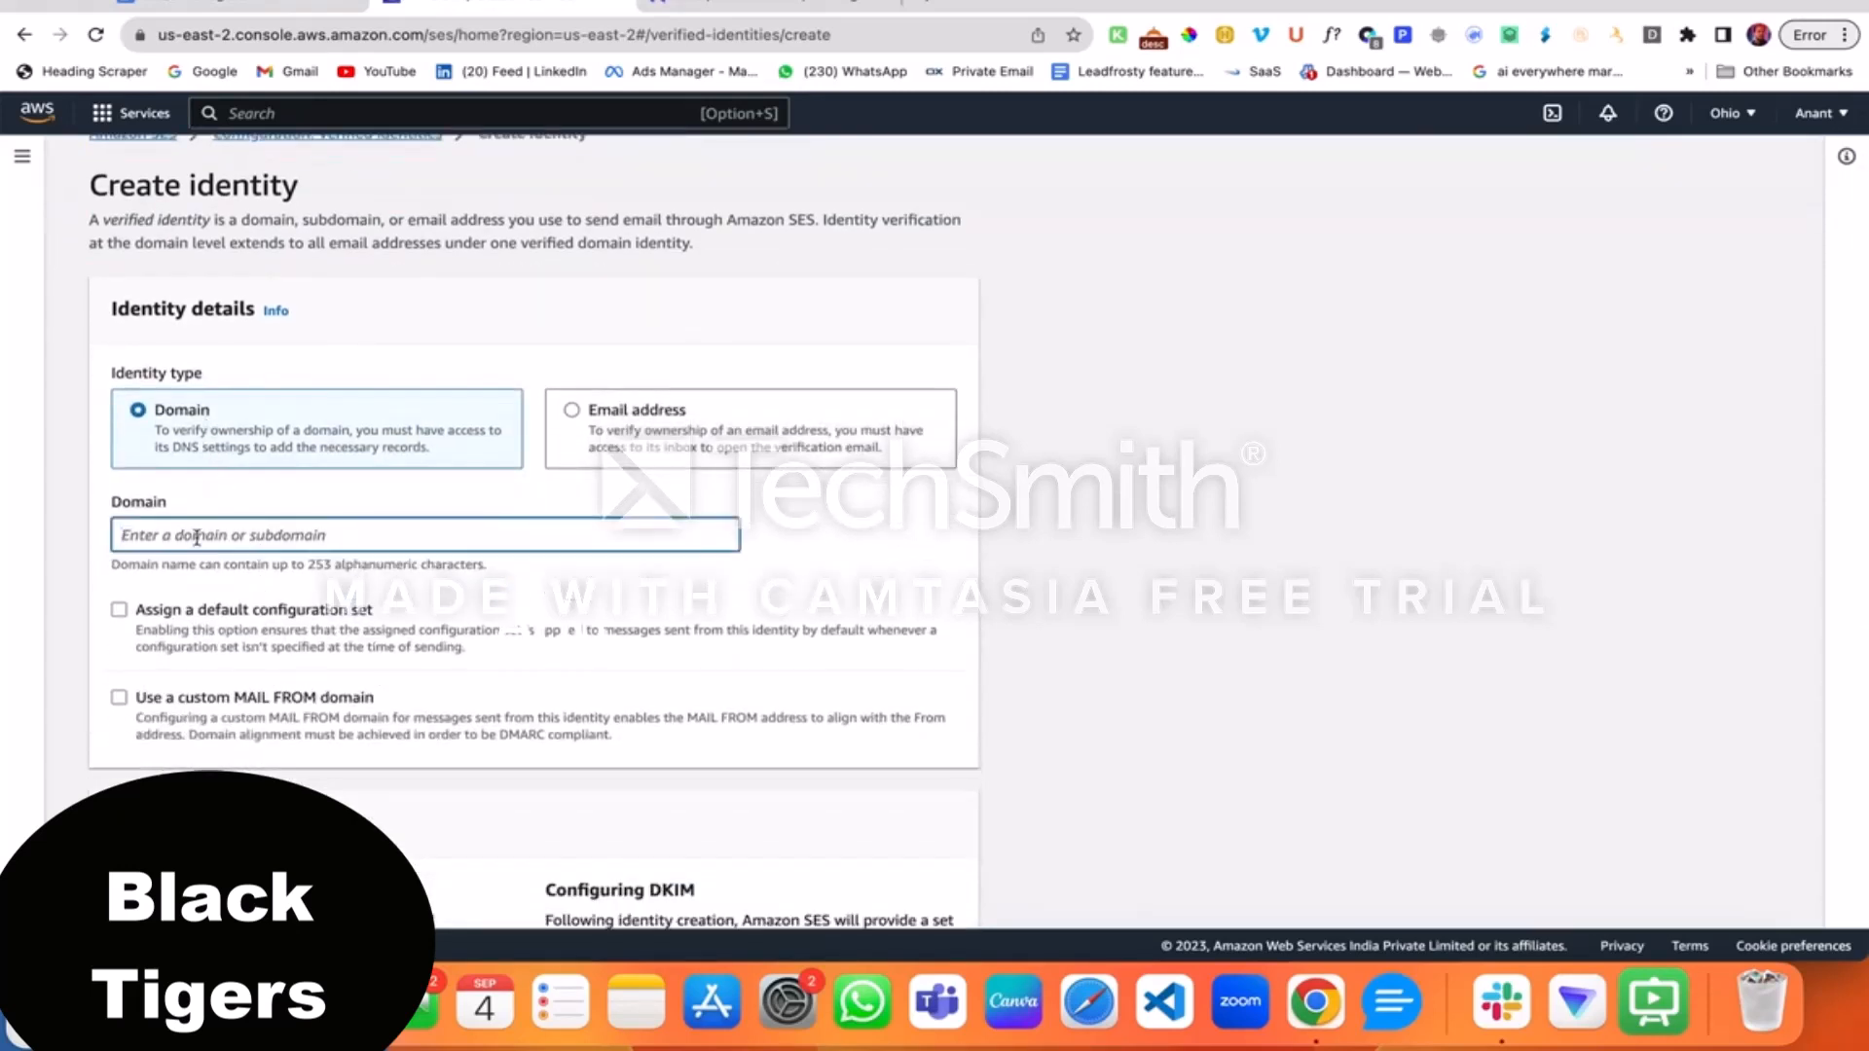
pyautogui.write('saaa')
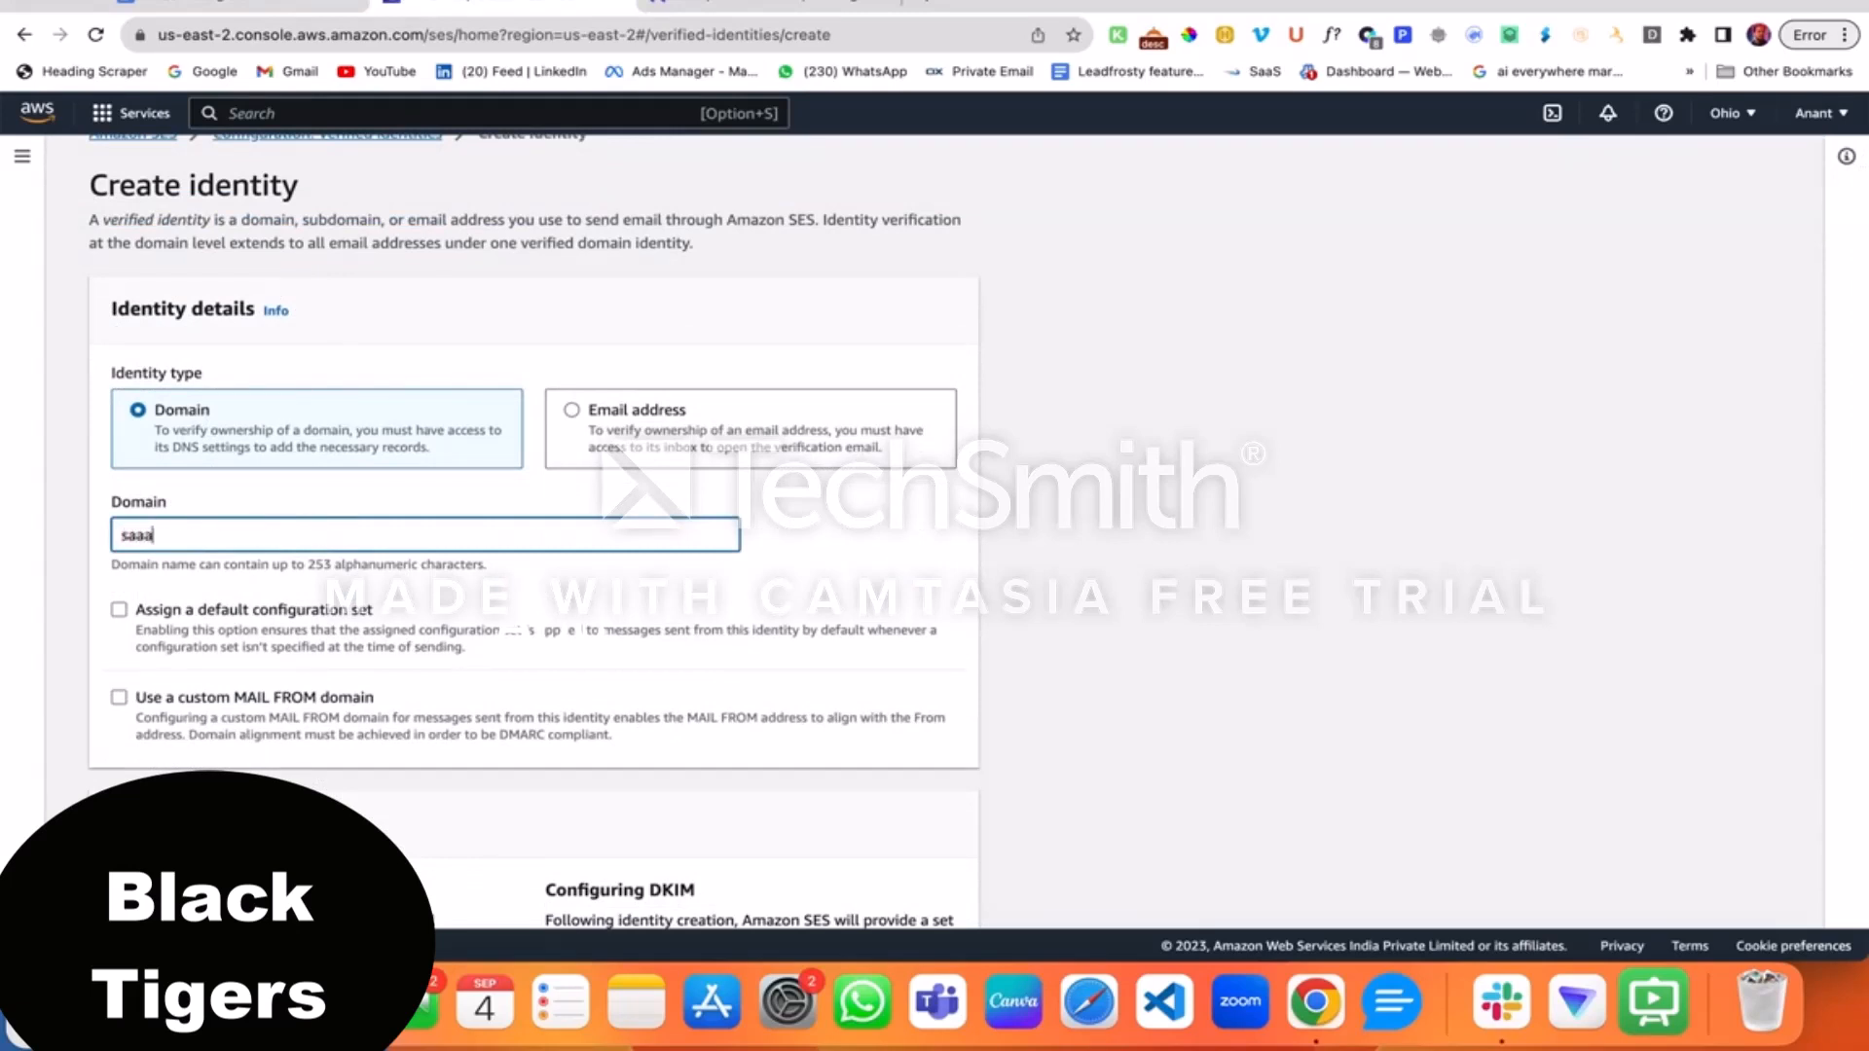
pyautogui.press('BackSpace')
pyautogui.write('sbie')
pyautogui.press('BackSpace')
pyautogui.write('rdy.com')
# Enable a custom MAIL FROM domain for the identity with the subdomain "mailing"
pyautogui.scroll(-2, 187, 543)
pyautogui.click(119, 604)
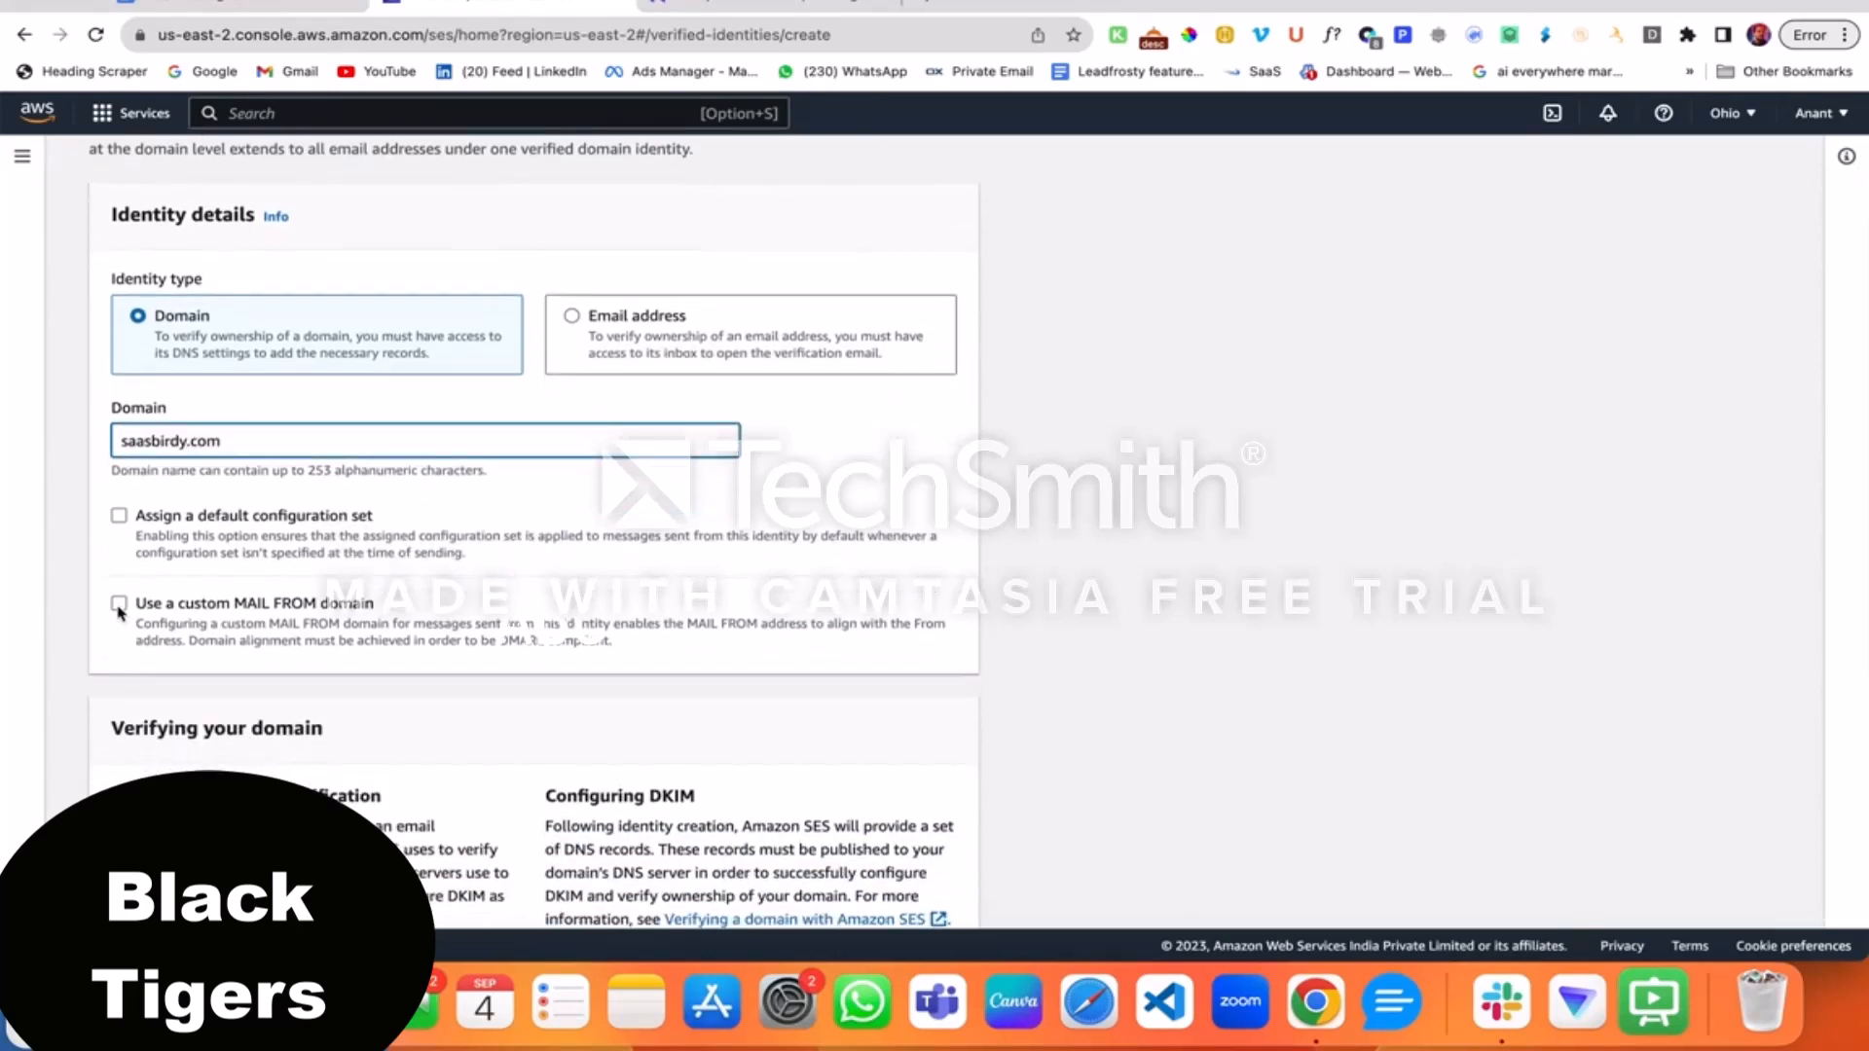
pyautogui.scroll(-3, 188, 655)
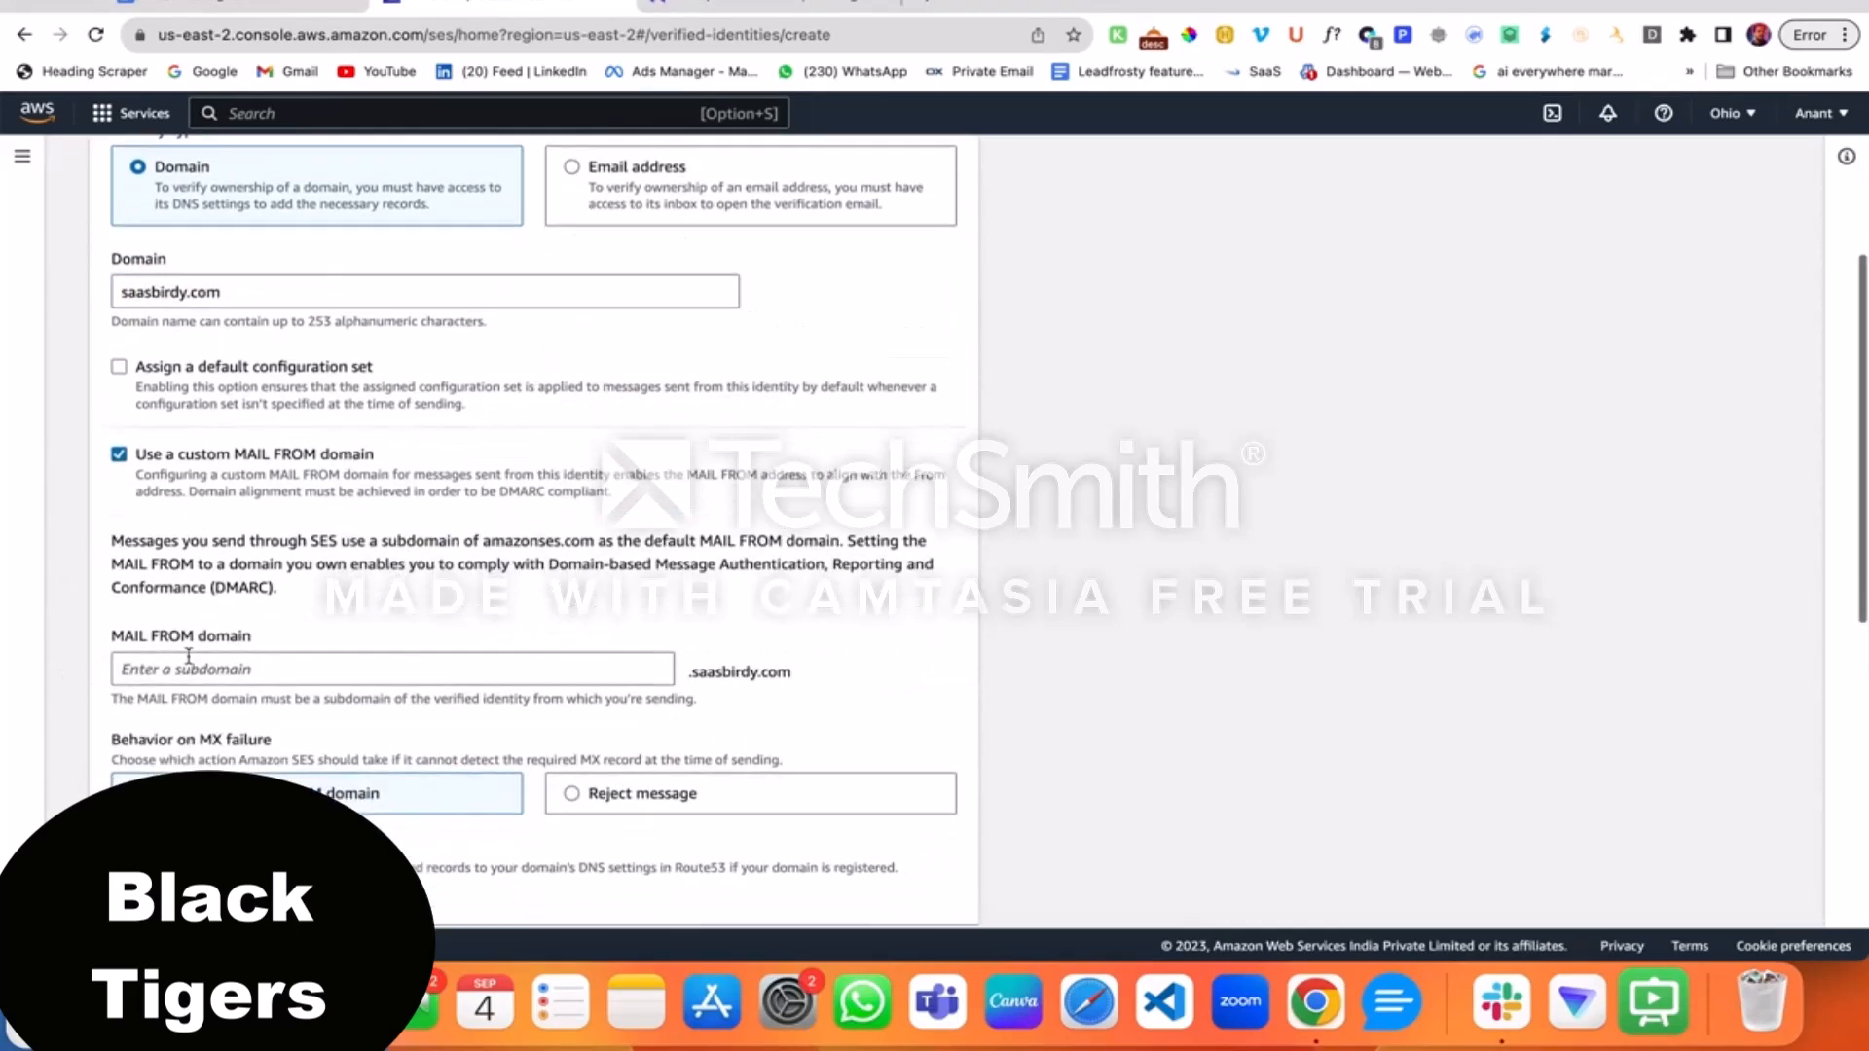
pyautogui.scroll(-1, 190, 647)
pyautogui.click(214, 624)
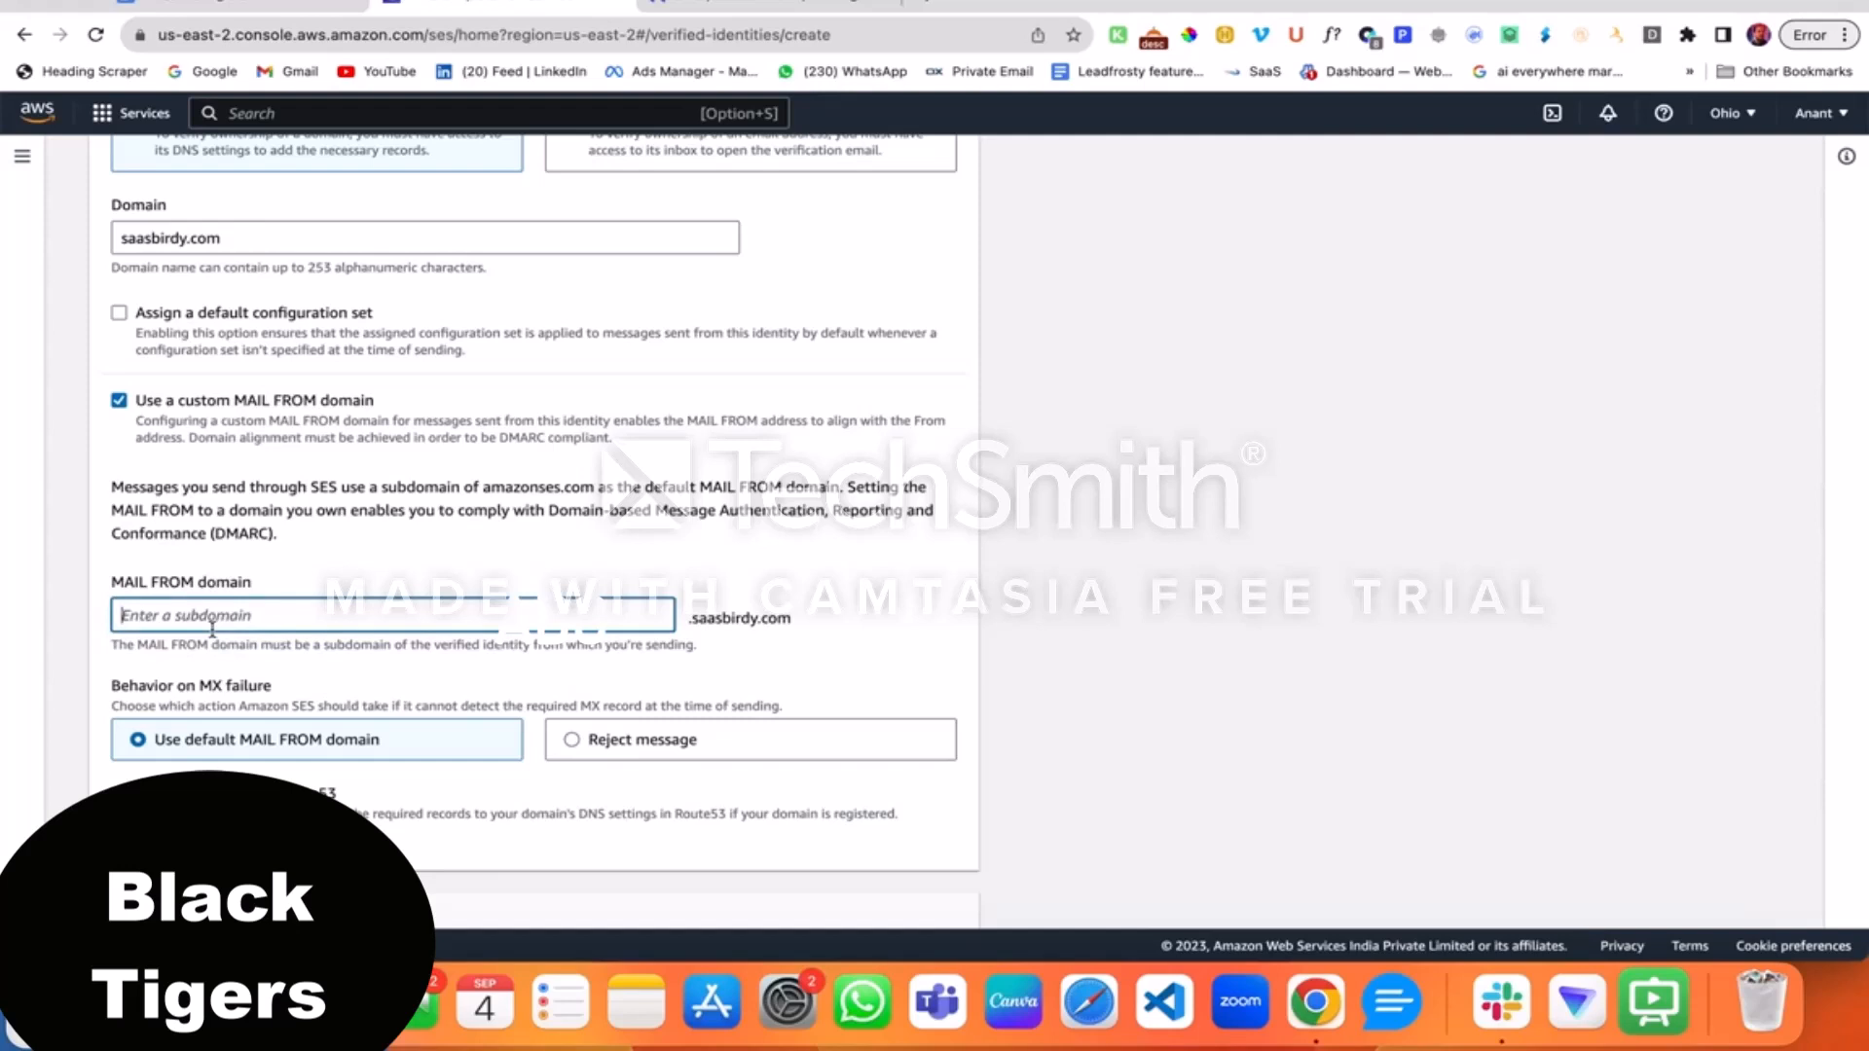
pyautogui.write('server')
pyautogui.press('BackSpace')
pyautogui.press('BackSpace')
pyautogui.press('BackSpace')
pyautogui.press('BackSpace')
pyautogui.press('BackSpace')
pyautogui.write('mailing')
pyautogui.scroll(-2, 263, 577)
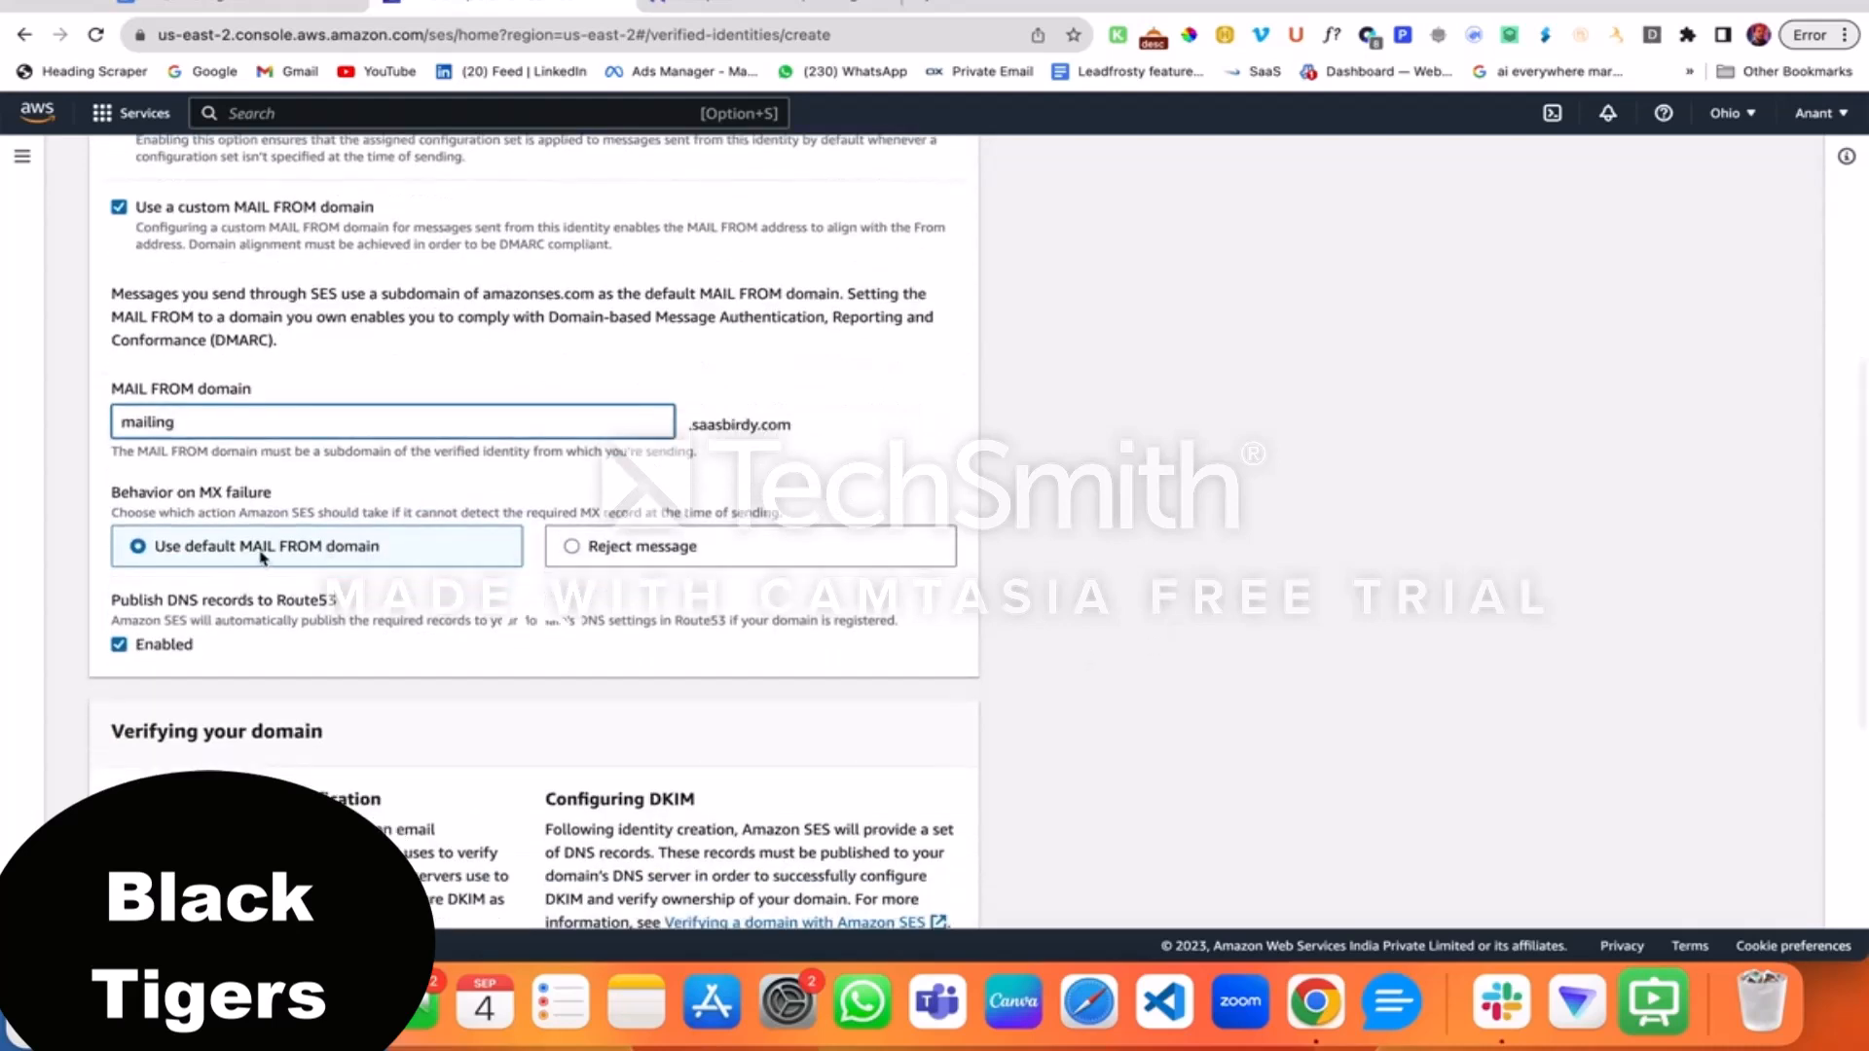
# Choose Easy DKIM with an RSA_2048_BIT signing key in the advanced DKIM settings and create the identity
pyautogui.scroll(-2, 263, 557)
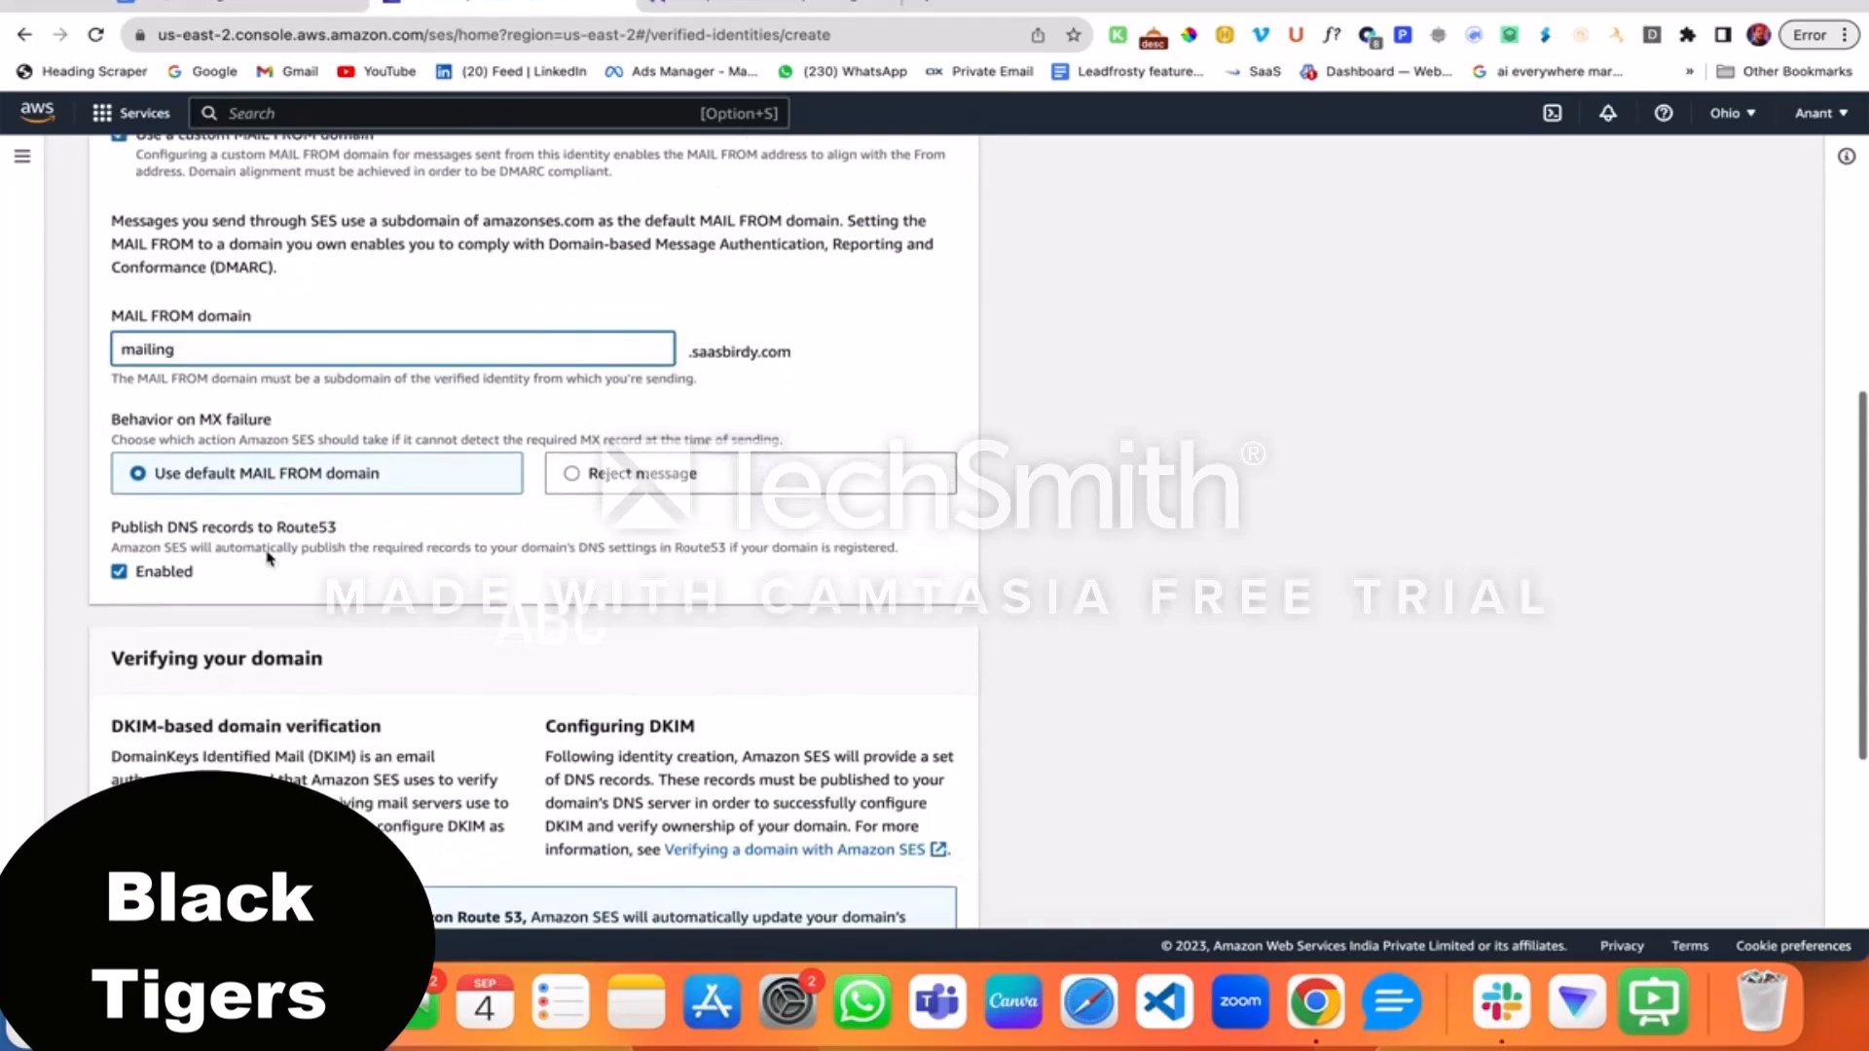
pyautogui.scroll(-3, 267, 558)
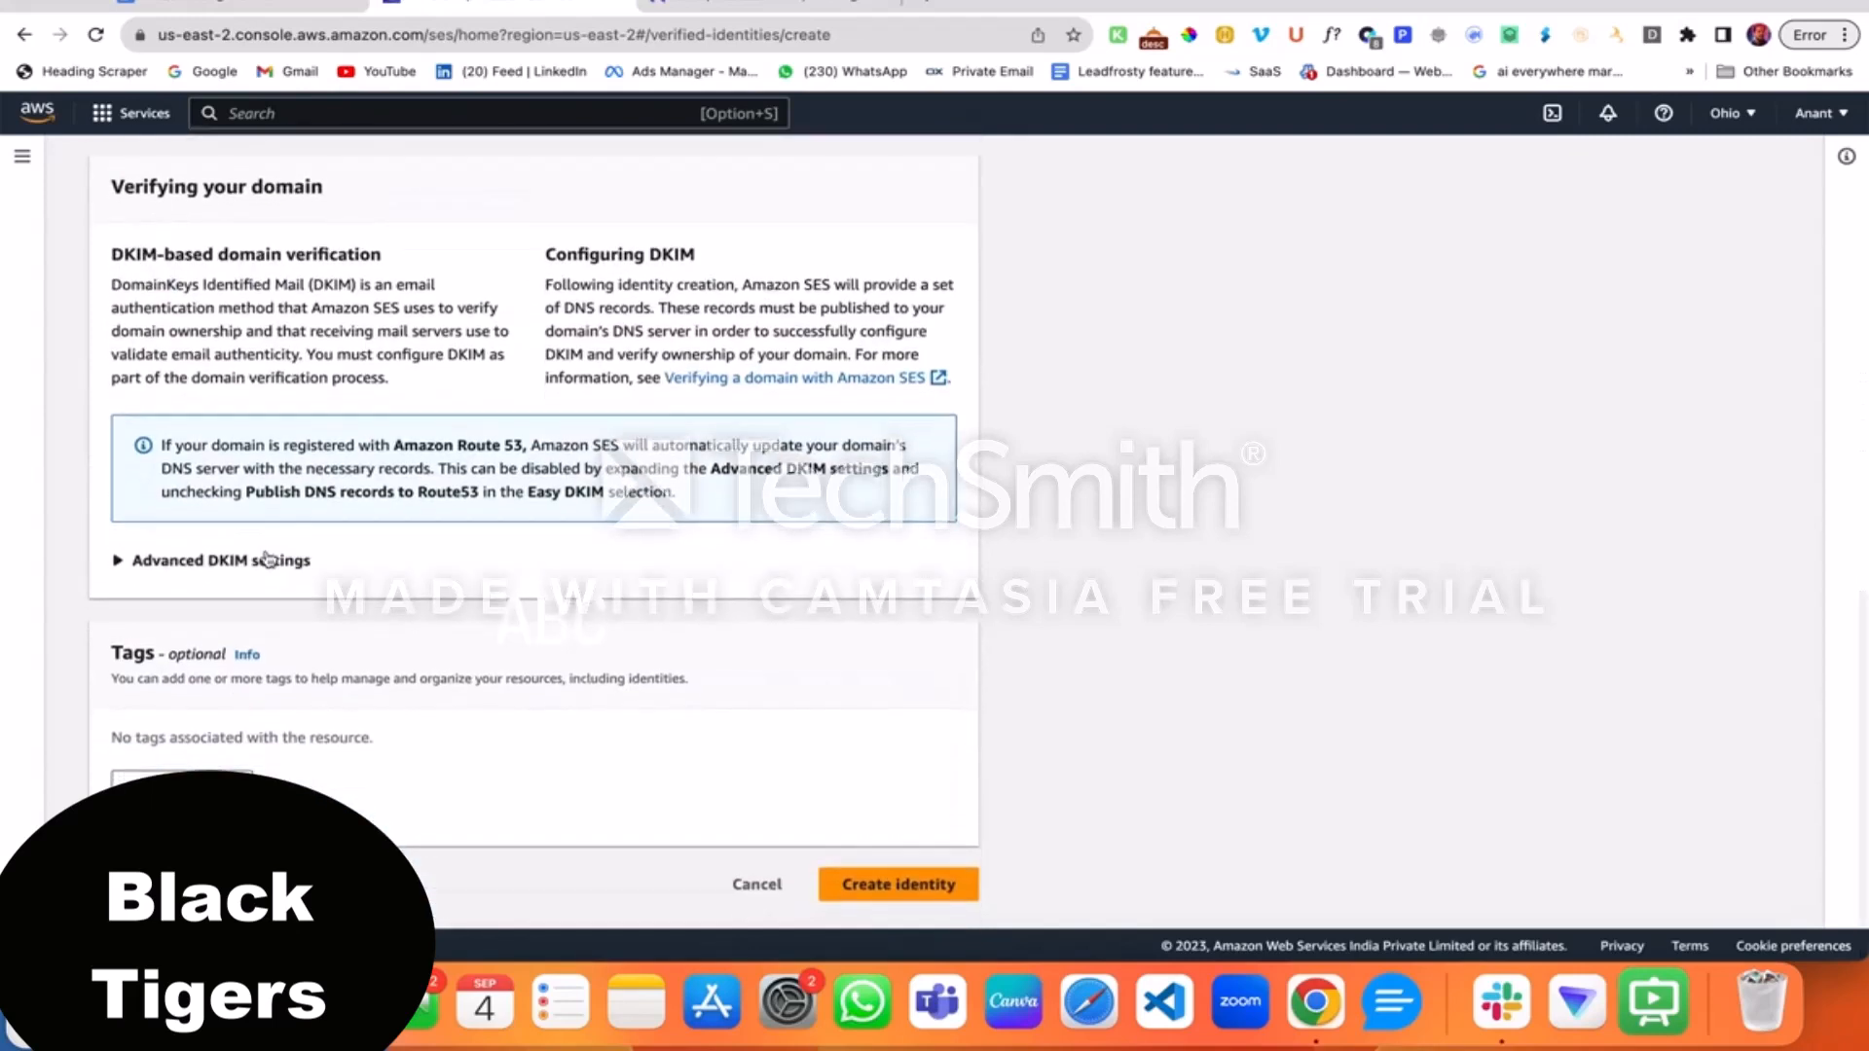
pyautogui.click(180, 572)
pyautogui.scroll(-2, 180, 579)
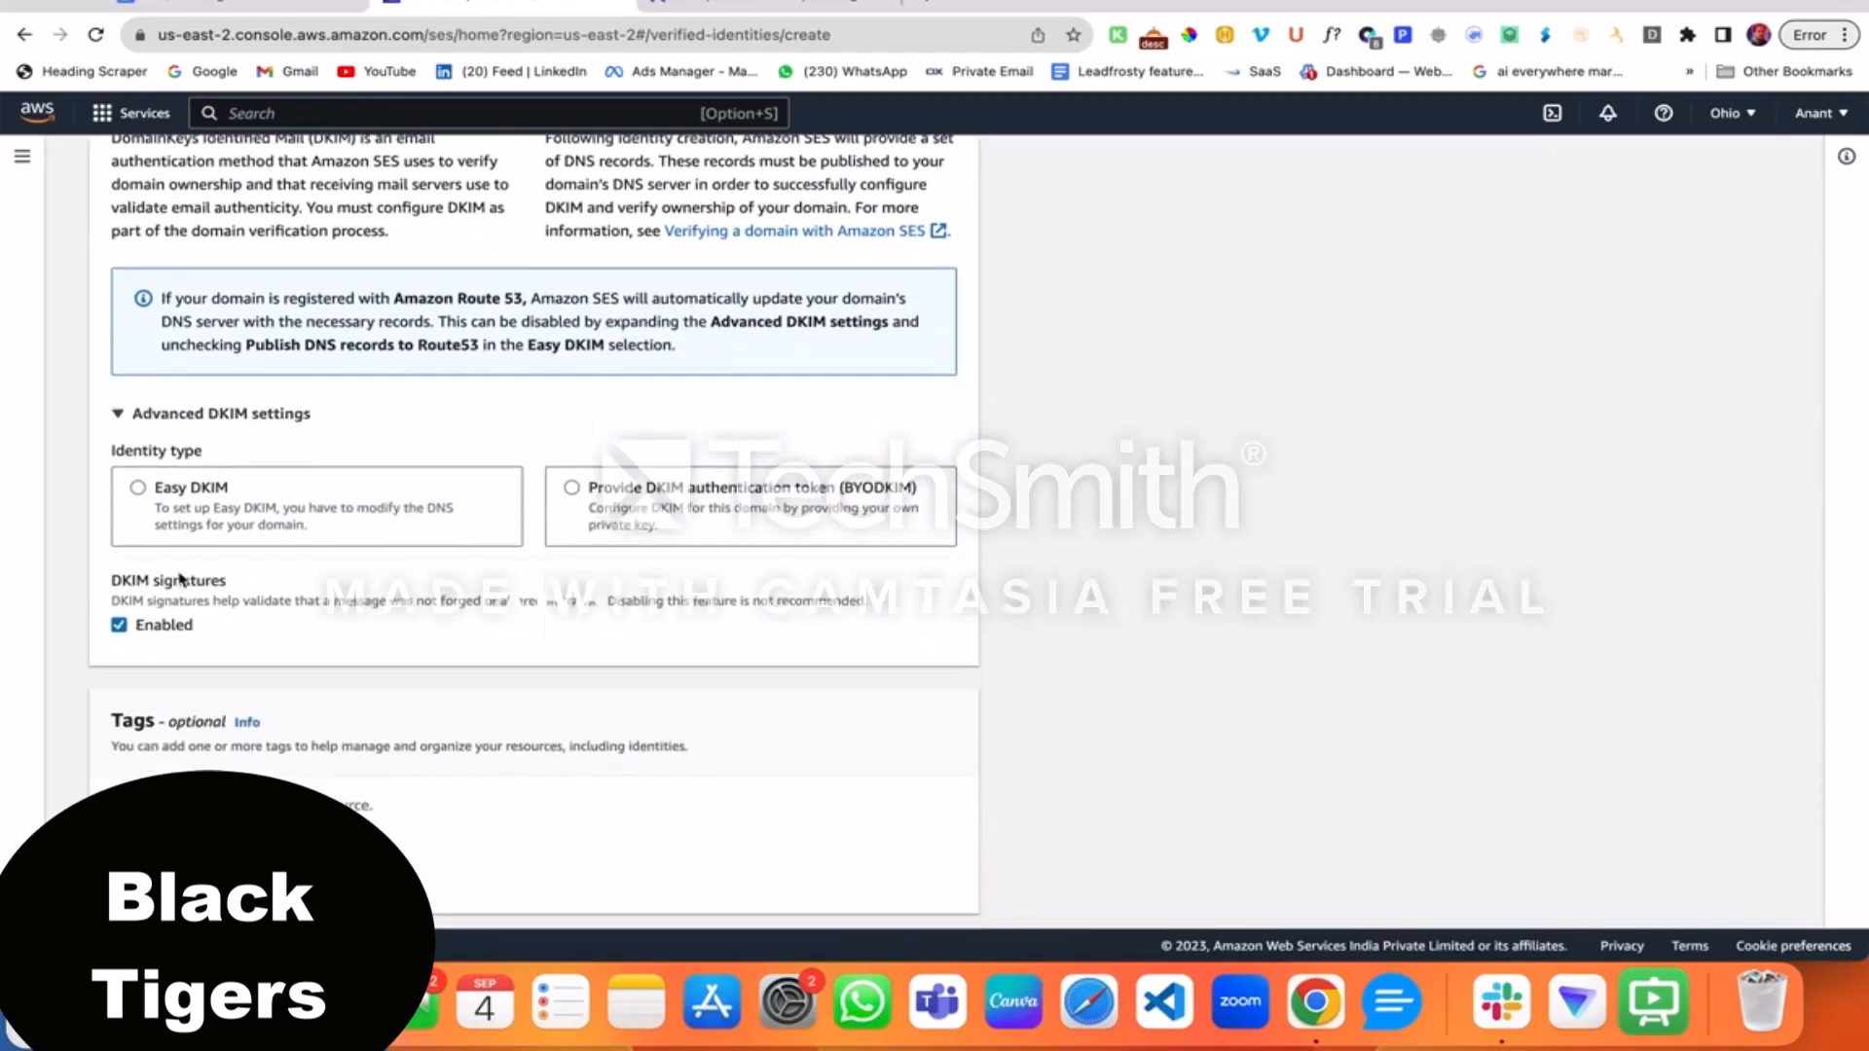
pyautogui.click(194, 521)
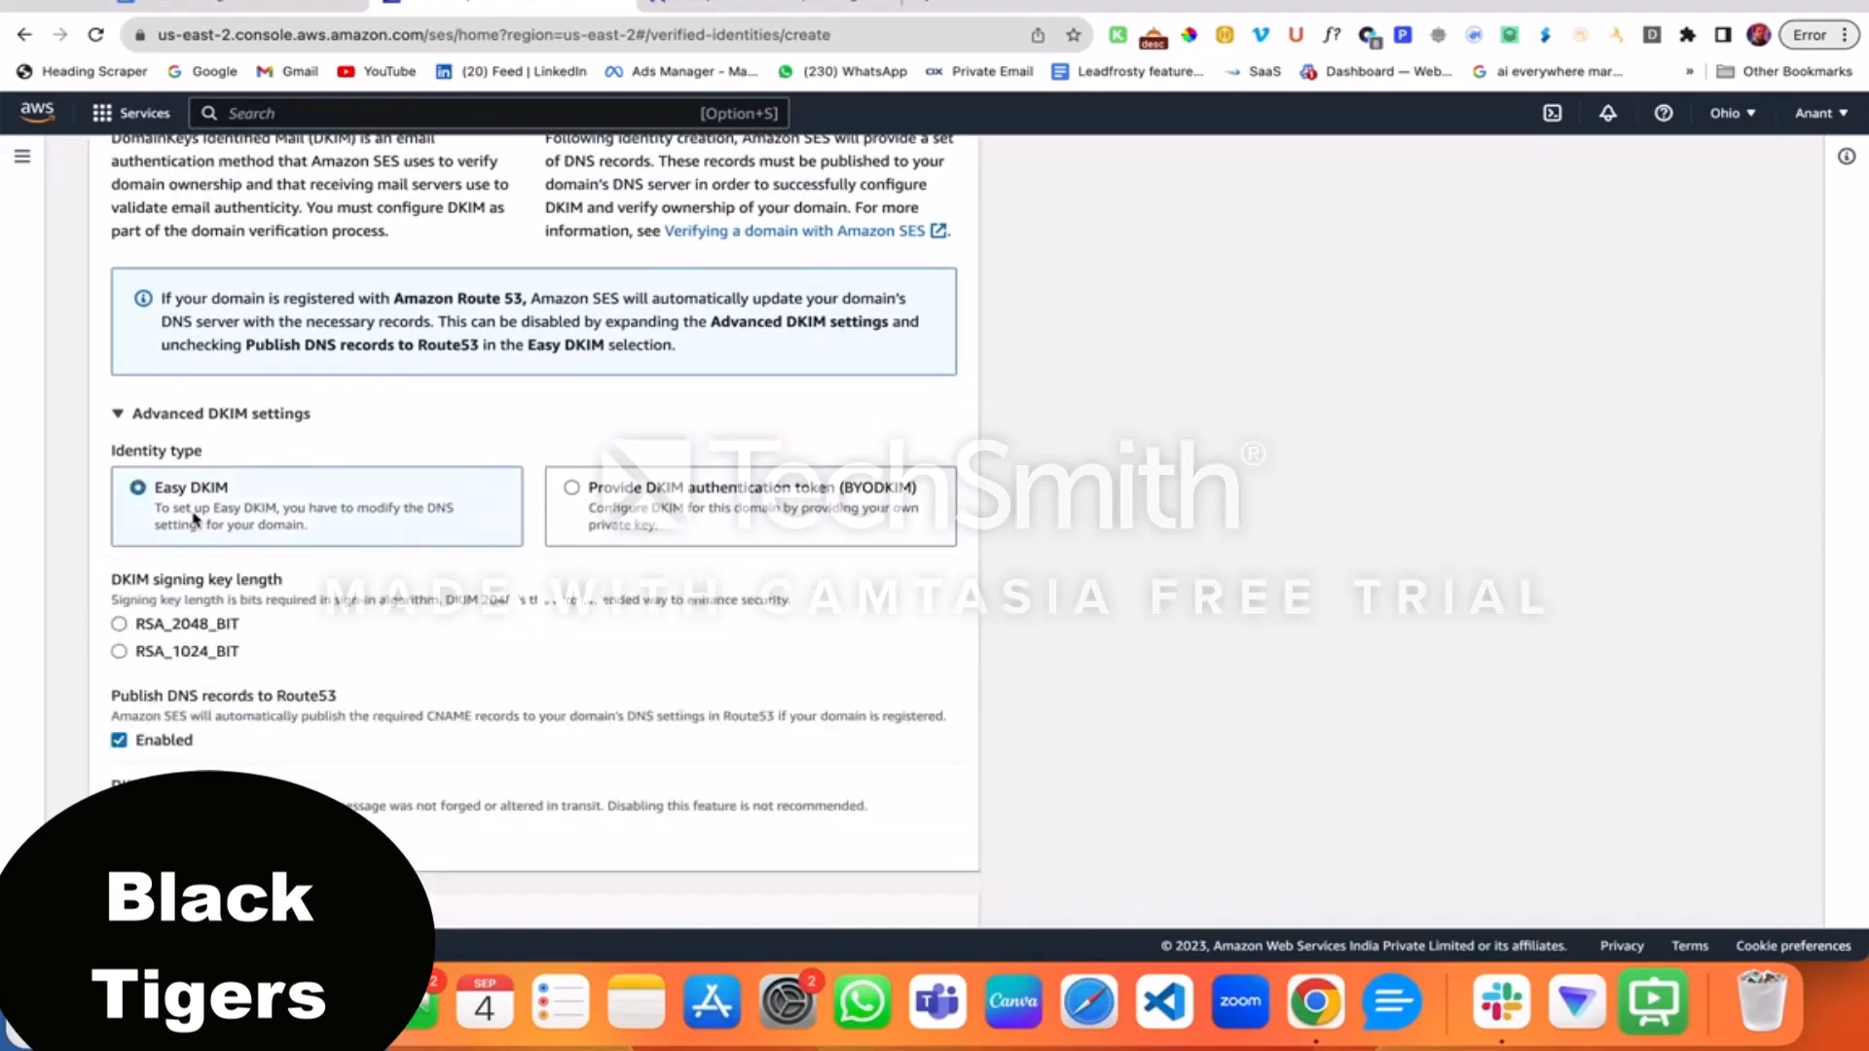
pyautogui.click(119, 625)
pyautogui.scroll(-3, 243, 652)
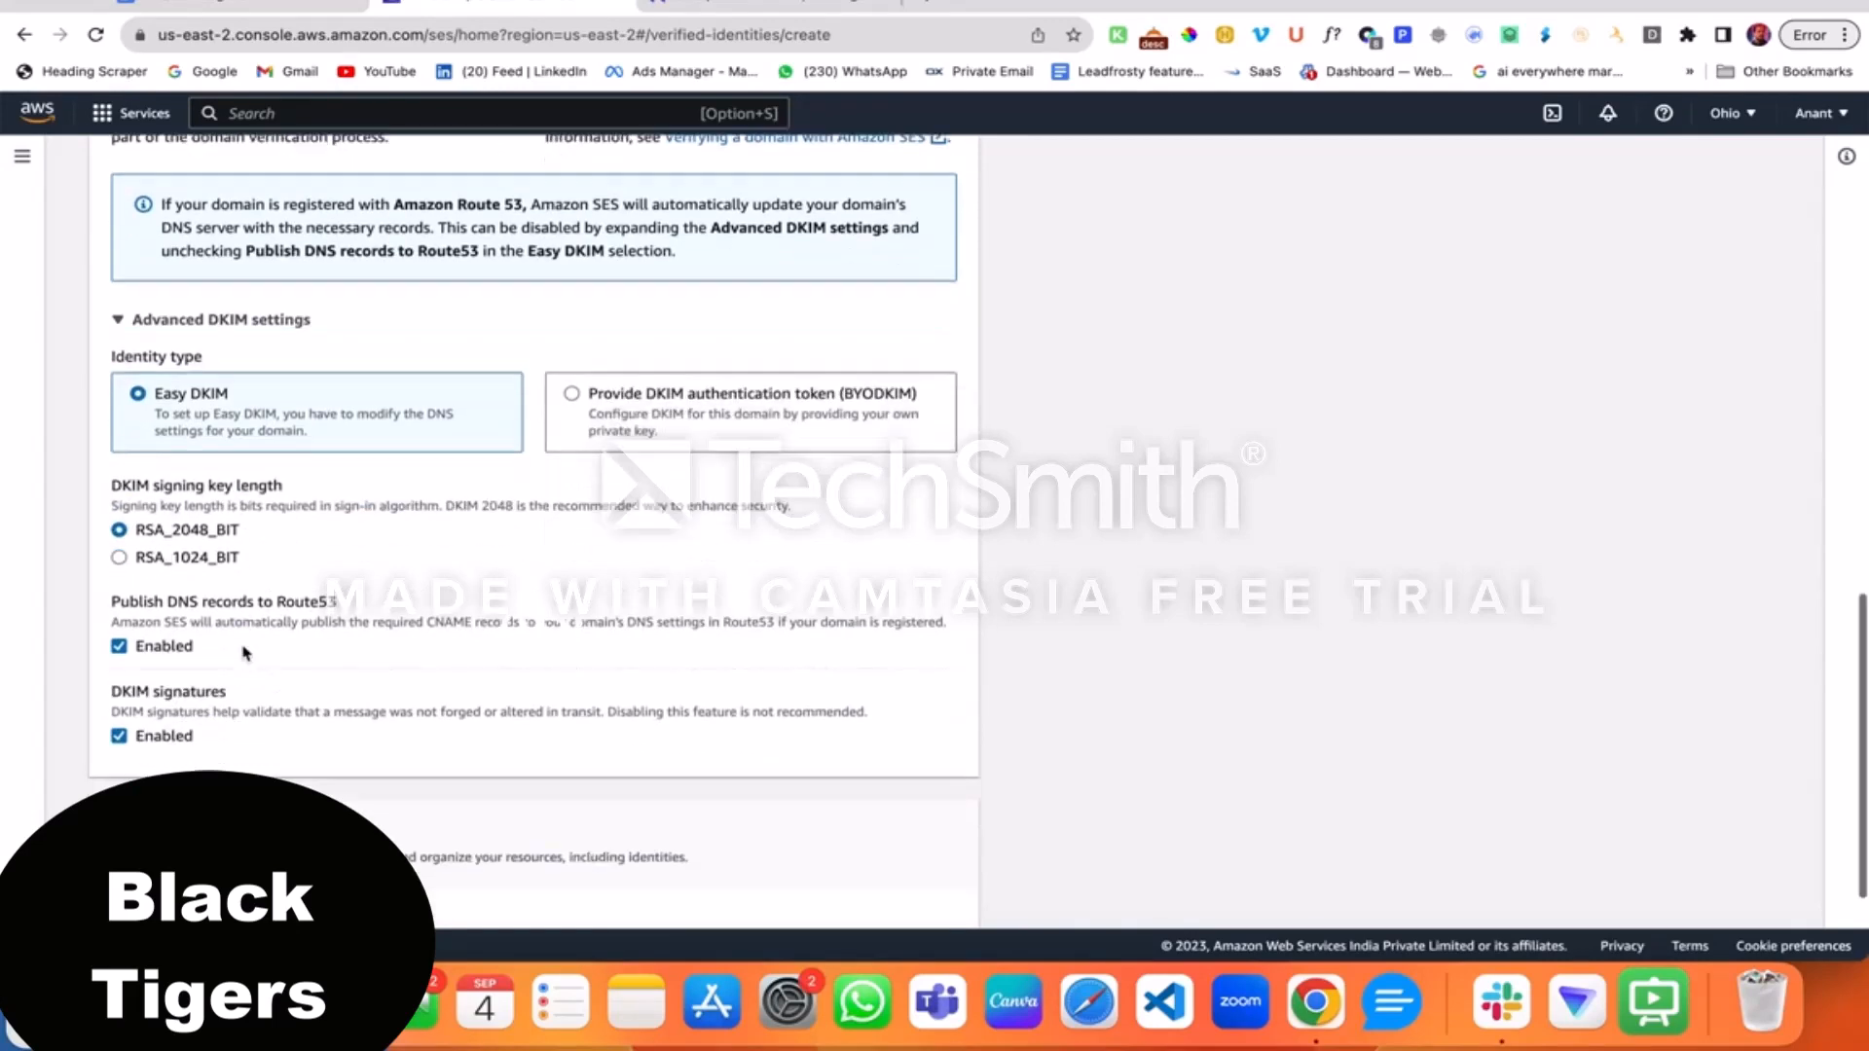
pyautogui.click(876, 889)
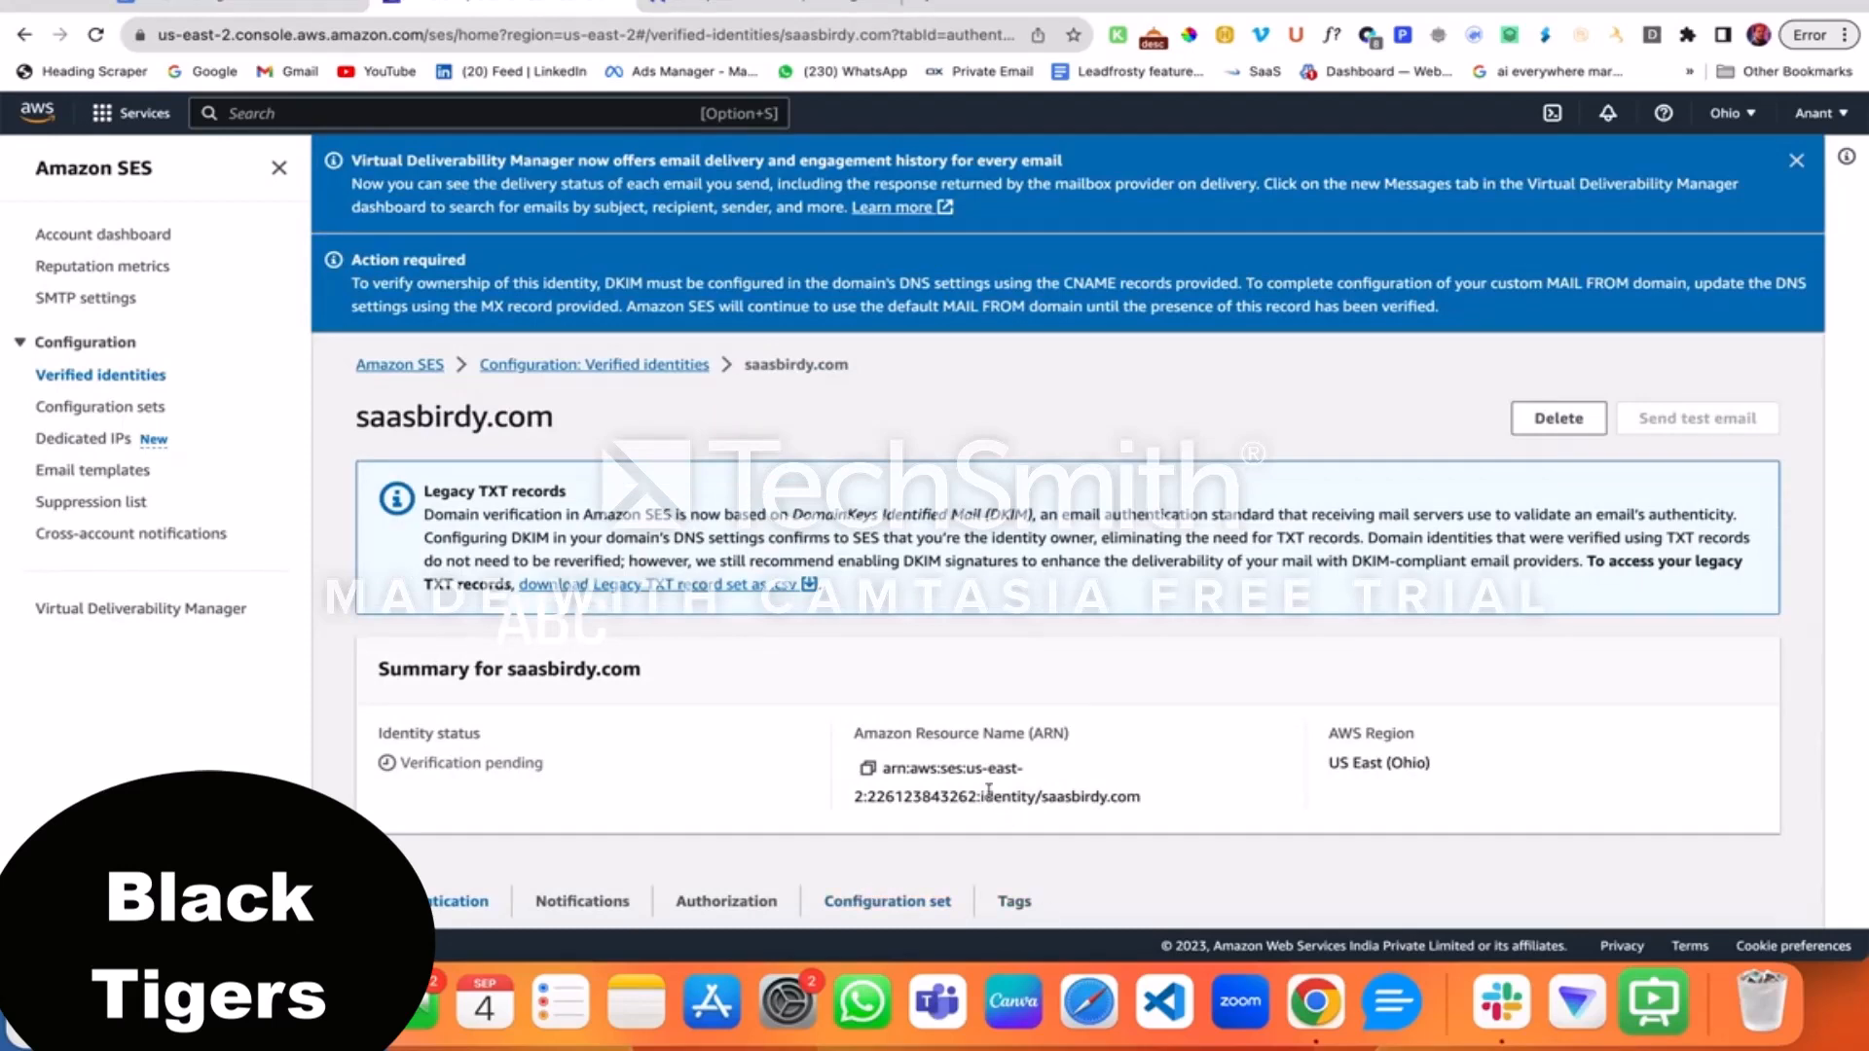
# Review the DKIM and custom MAIL FROM sections of the saasbirdy.com identity and the DNS records to publish
pyautogui.scroll(-6, 990, 790)
pyautogui.scroll(-2, 989, 794)
pyautogui.scroll(4, 989, 794)
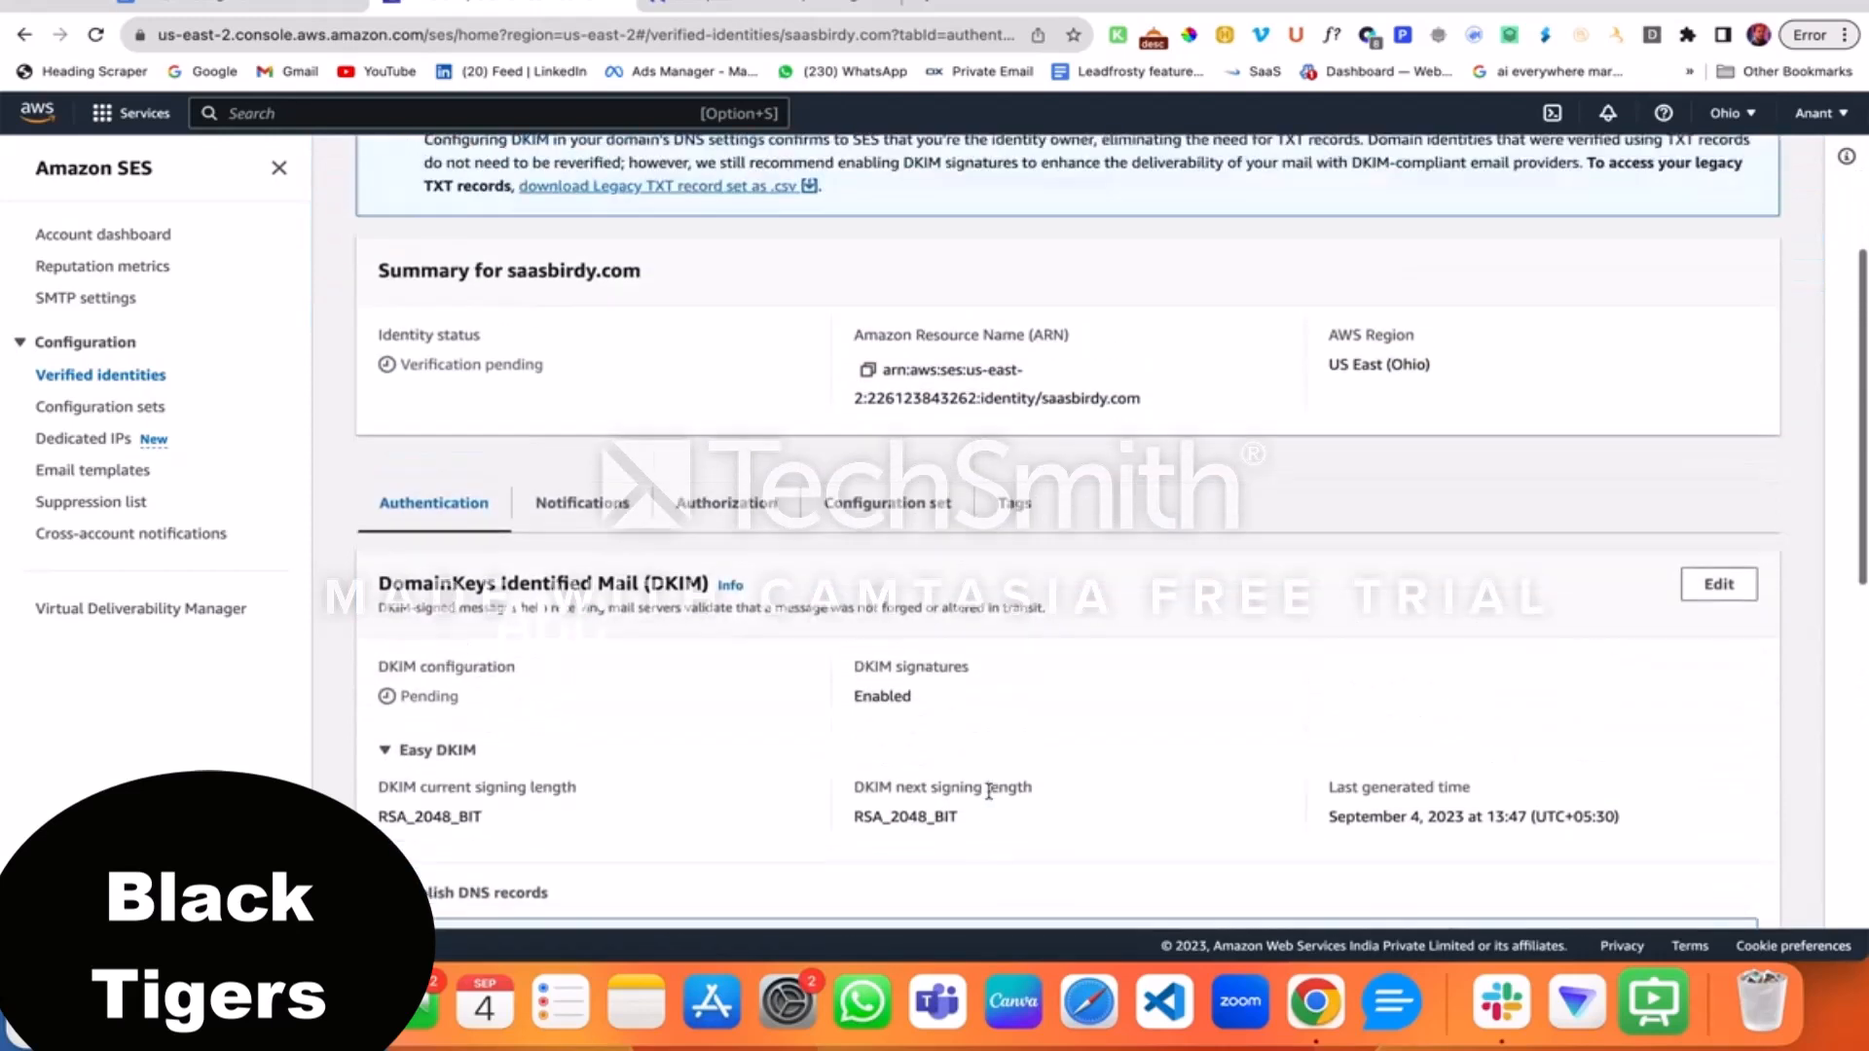
pyautogui.scroll(-2, 989, 793)
pyautogui.moveTo(375, 396); pyautogui.dragTo(654, 393)
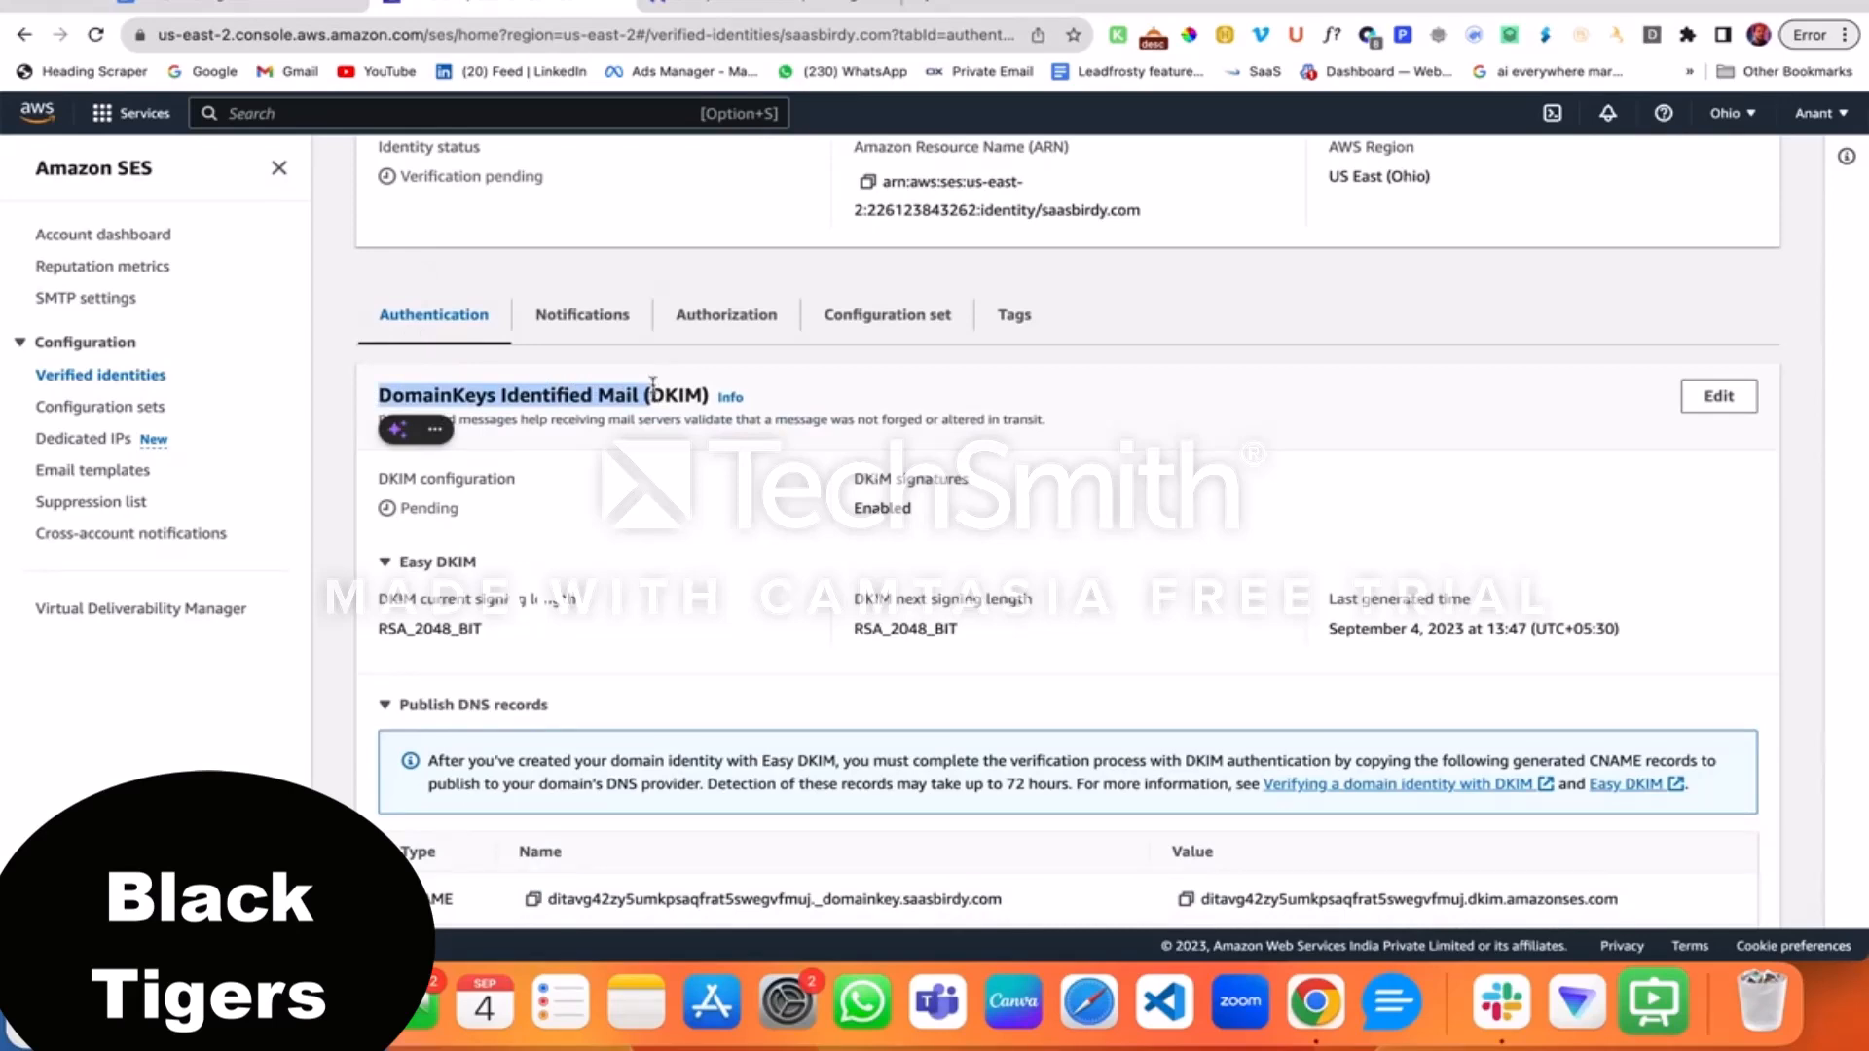
pyautogui.scroll(-7, 654, 393)
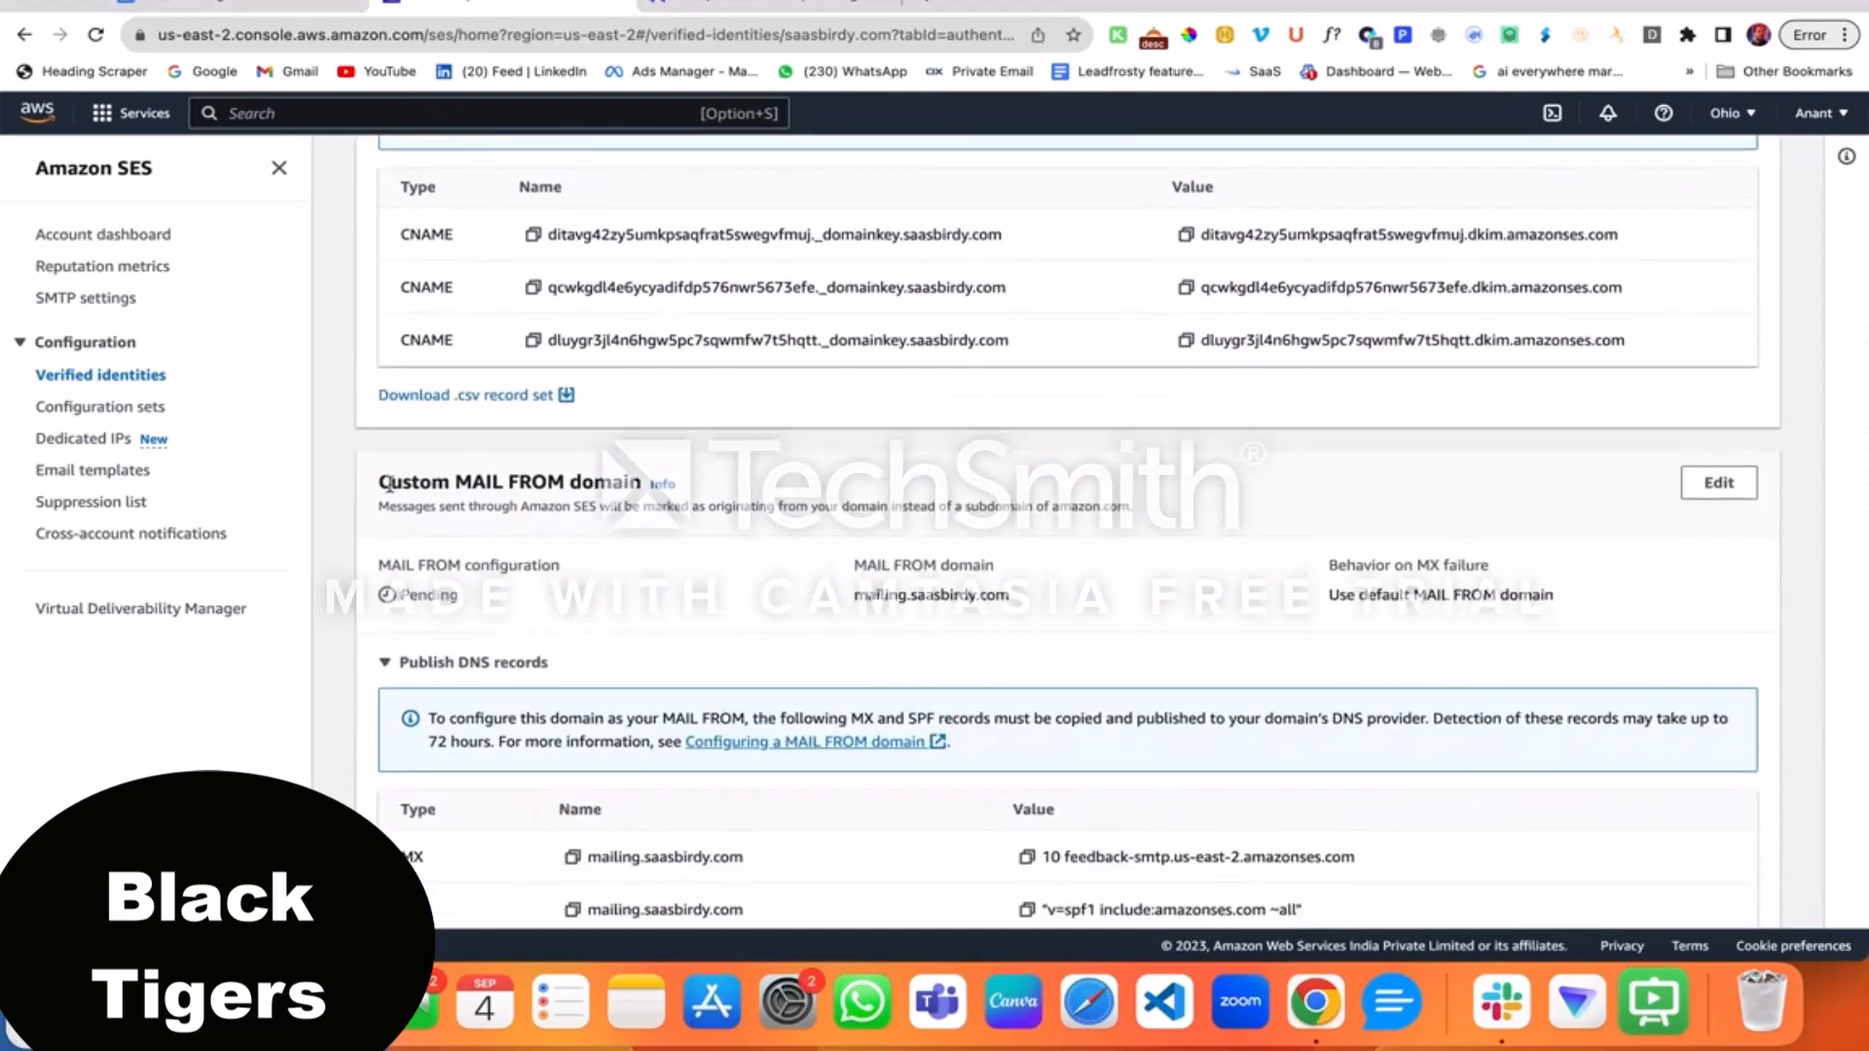
pyautogui.moveTo(378, 482); pyautogui.dragTo(608, 481)
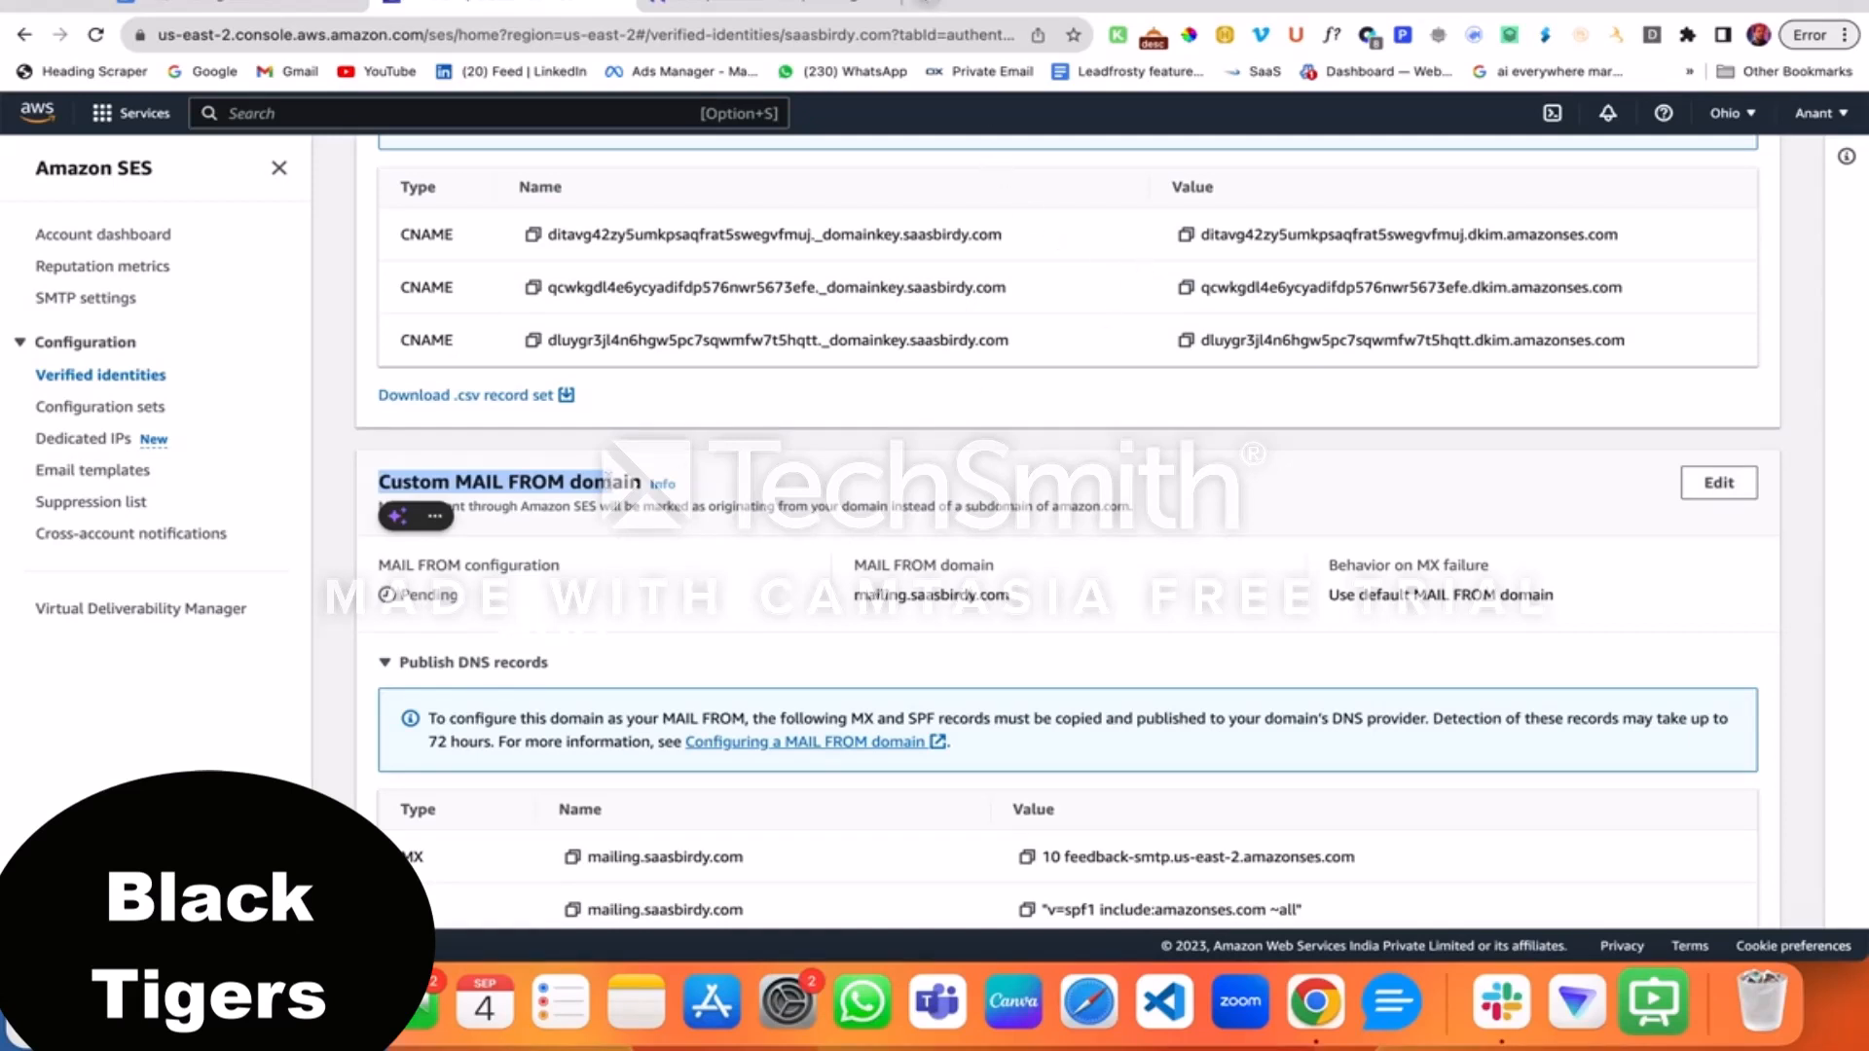
# Search Google in a new browser tab for "godaddy.com dns zone editor"
pyautogui.press('super+t')
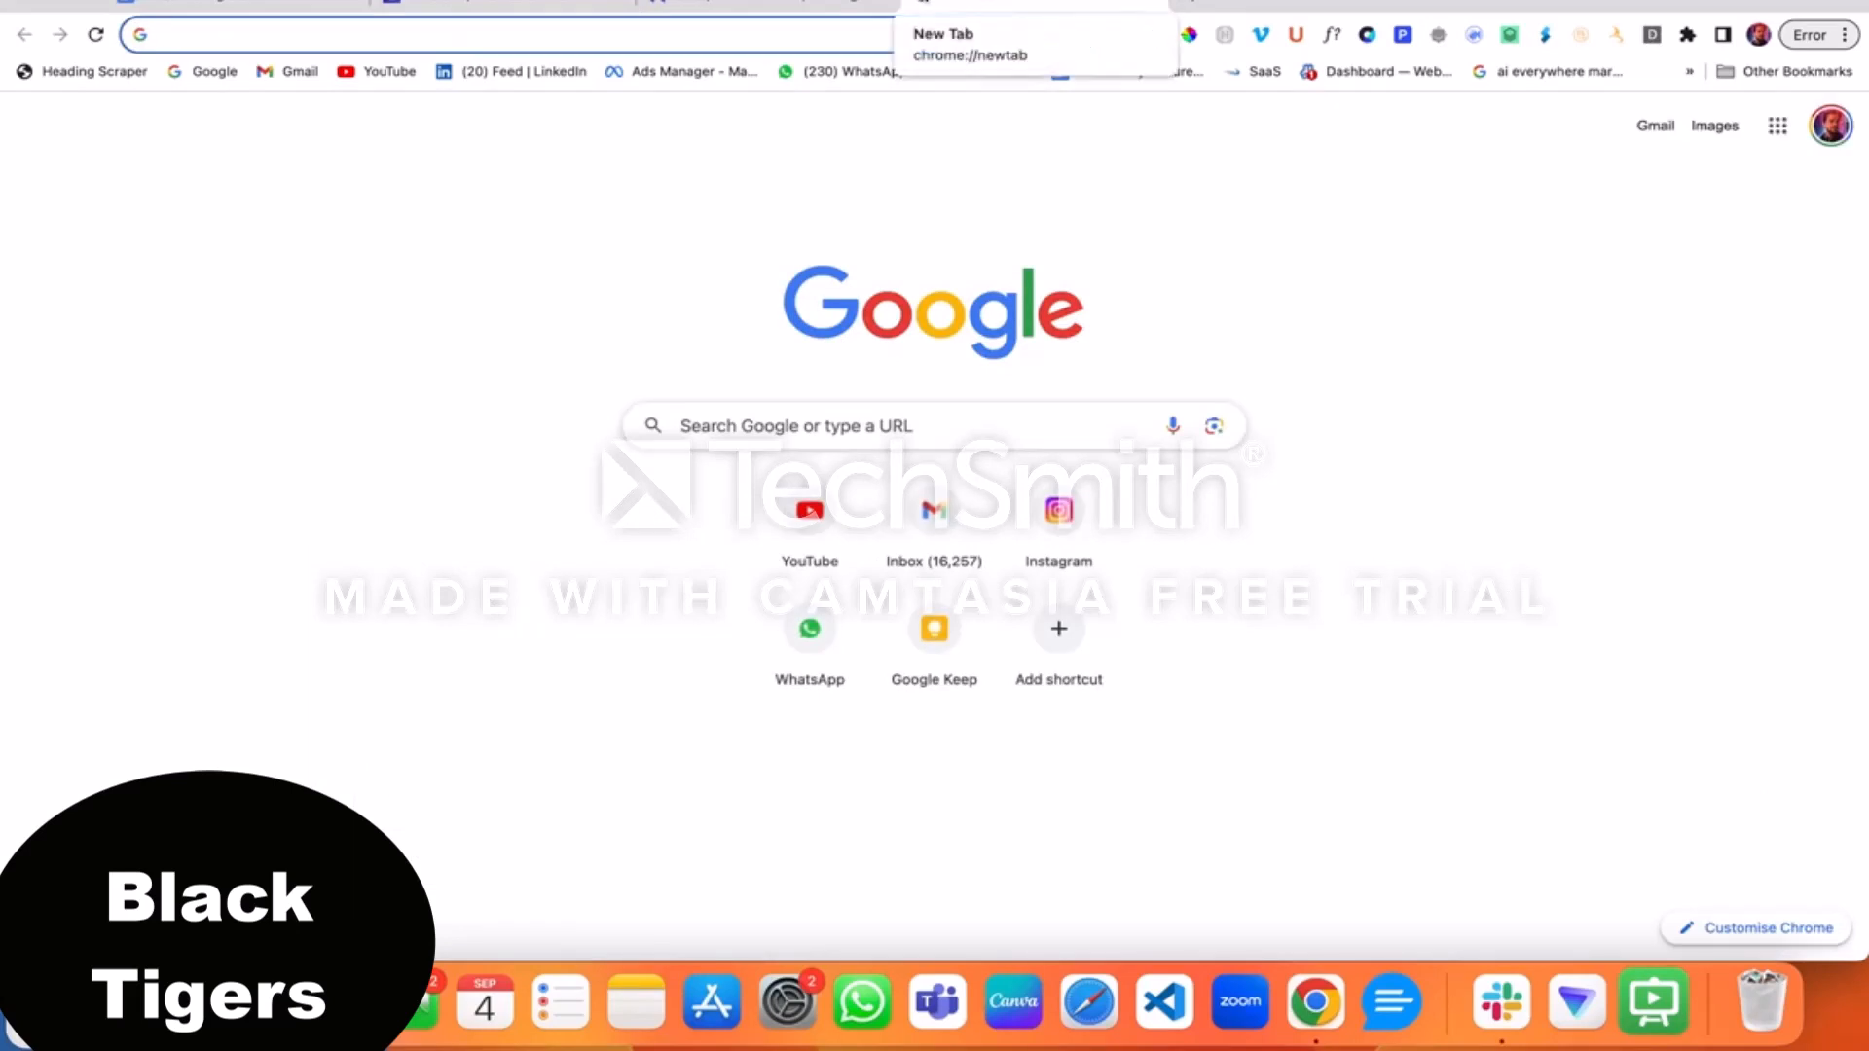
pyautogui.write('godaddy')
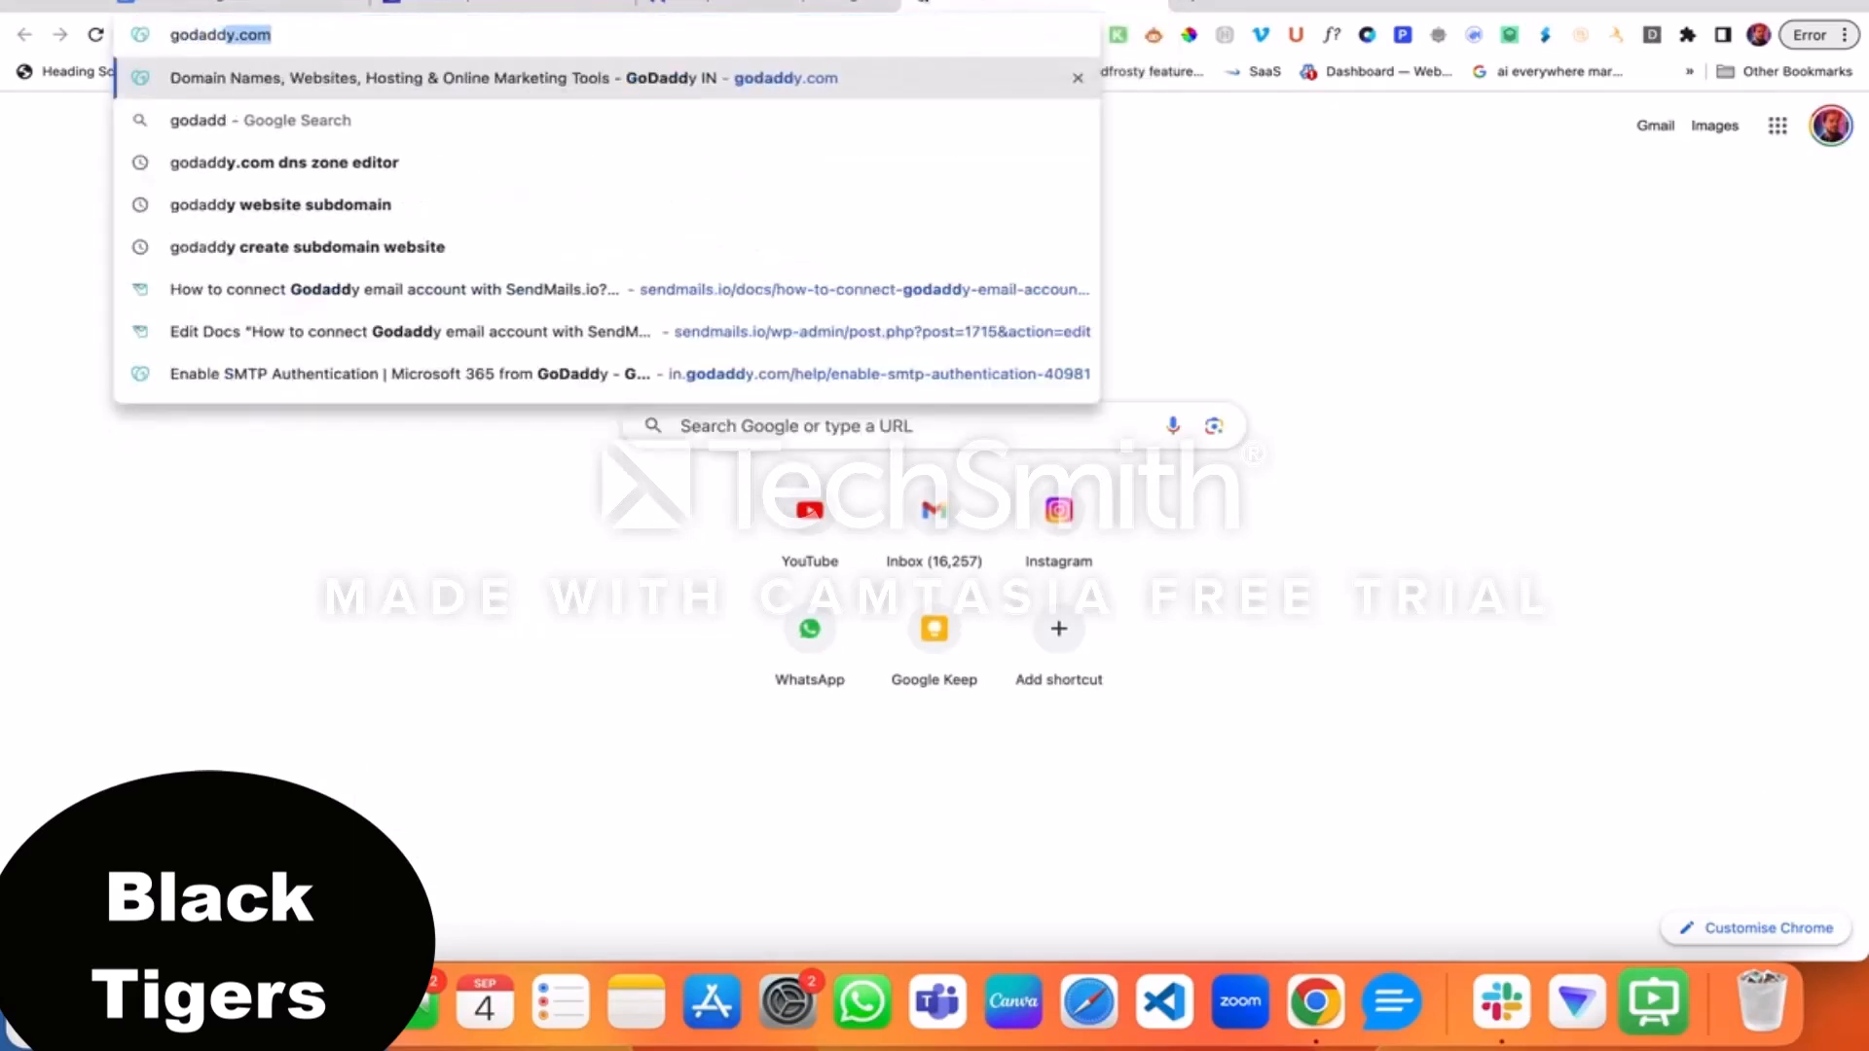
pyautogui.write(' dns')
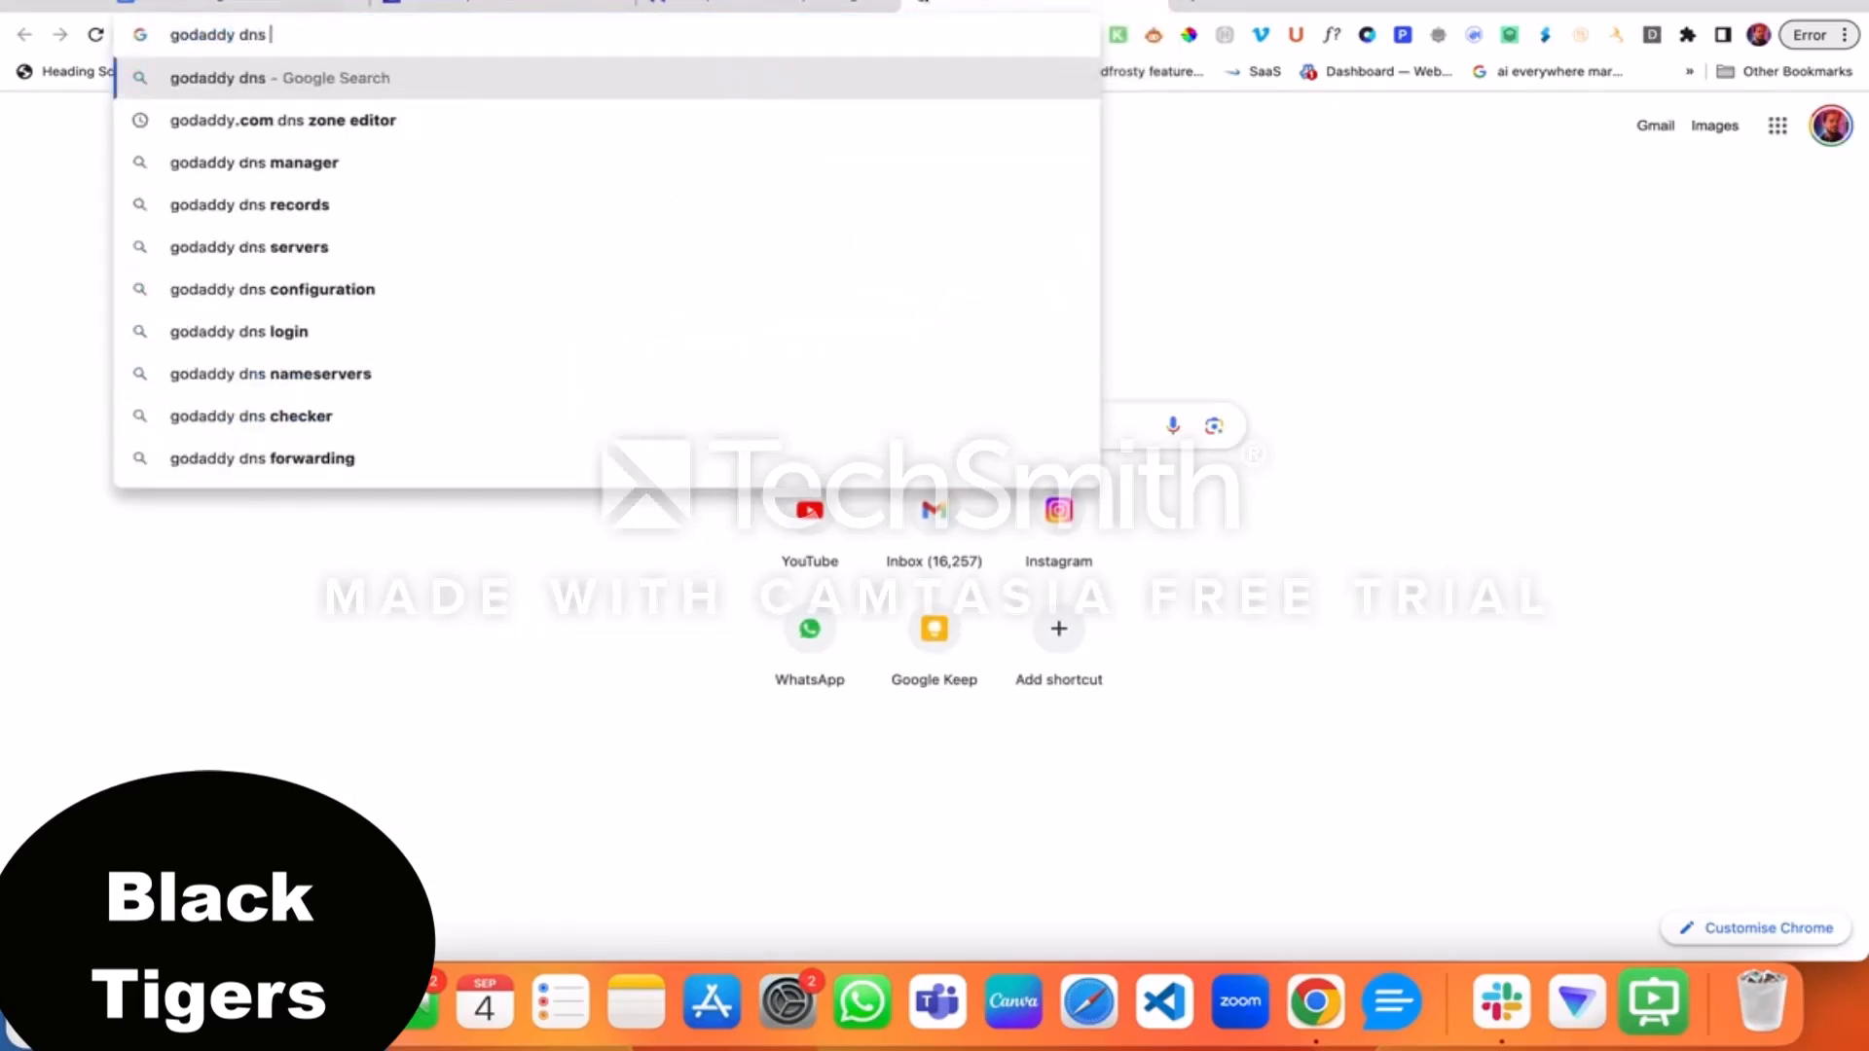
pyautogui.press('Down')
pyautogui.press('Return')
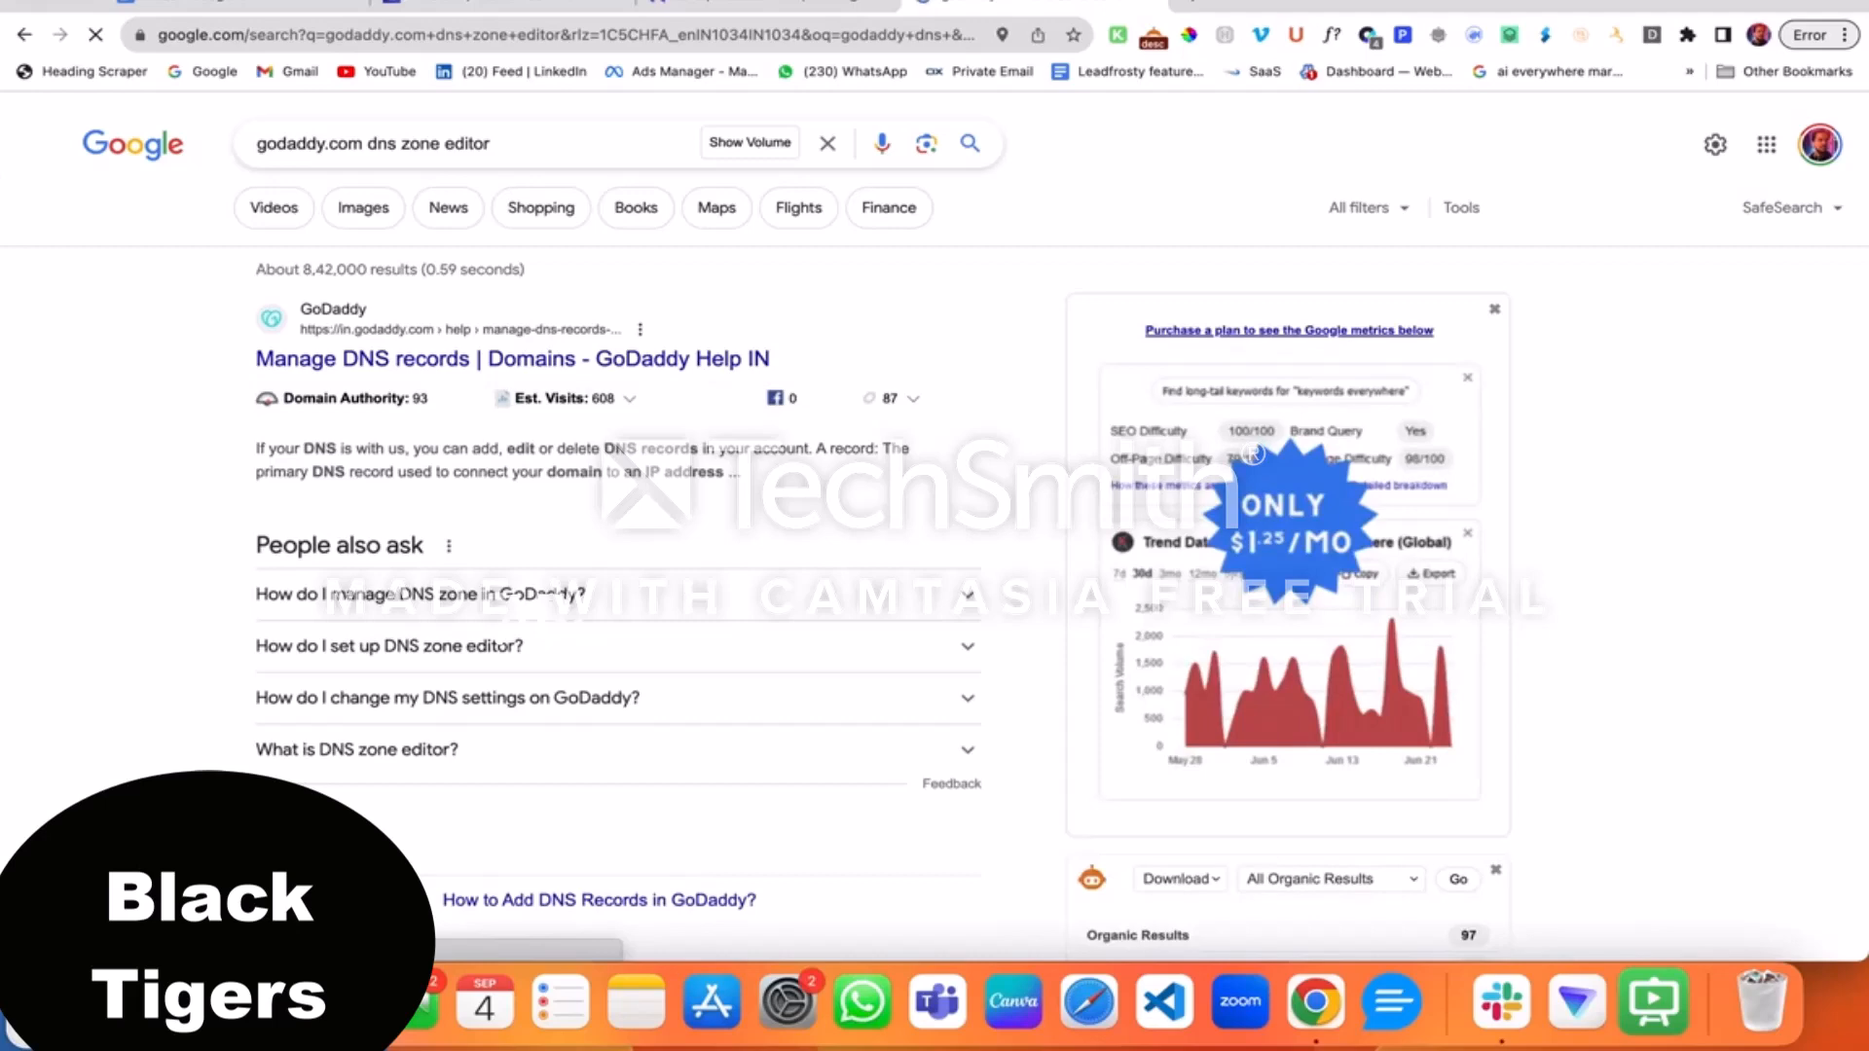
# Switch to Hostinger's DNS page for saasbirdy.com and look over the nameservers and the DNS record form
pyautogui.click(786, 8)
pyautogui.scroll(-1, 884, 640)
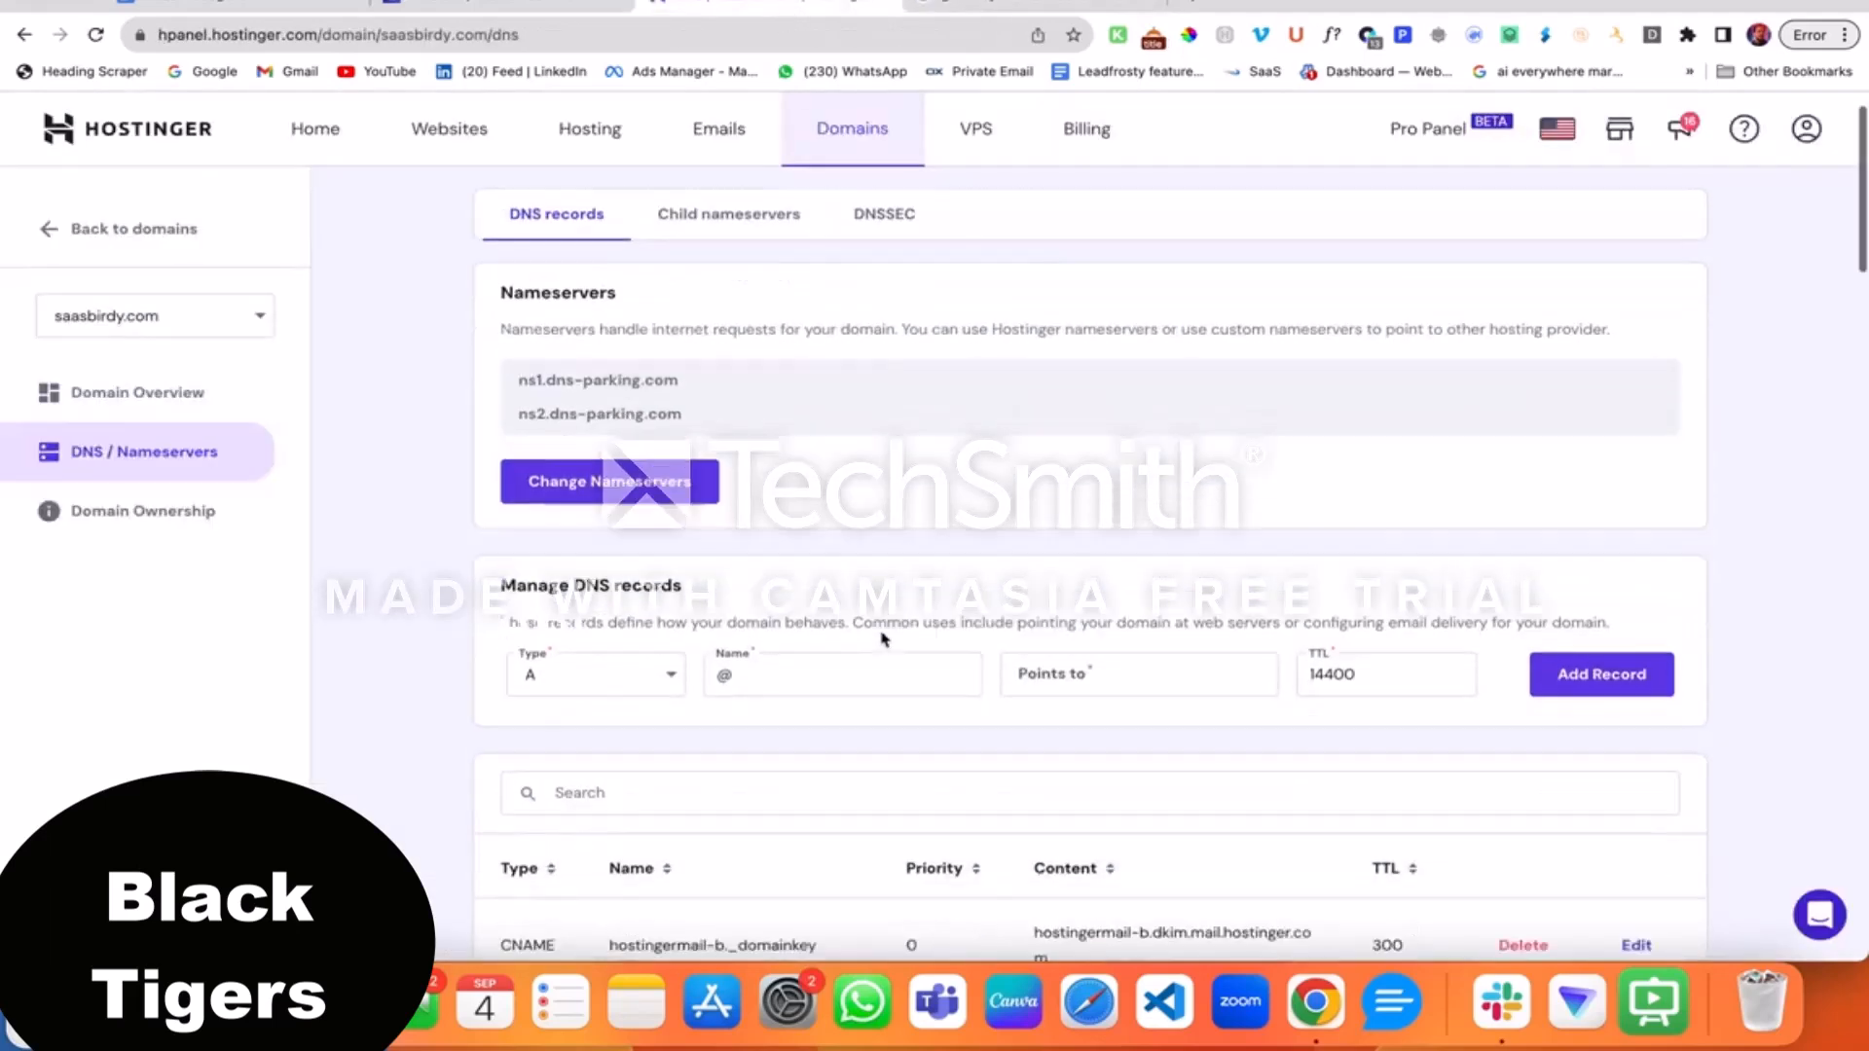
pyautogui.scroll(-2, 884, 640)
pyautogui.scroll(3, 884, 640)
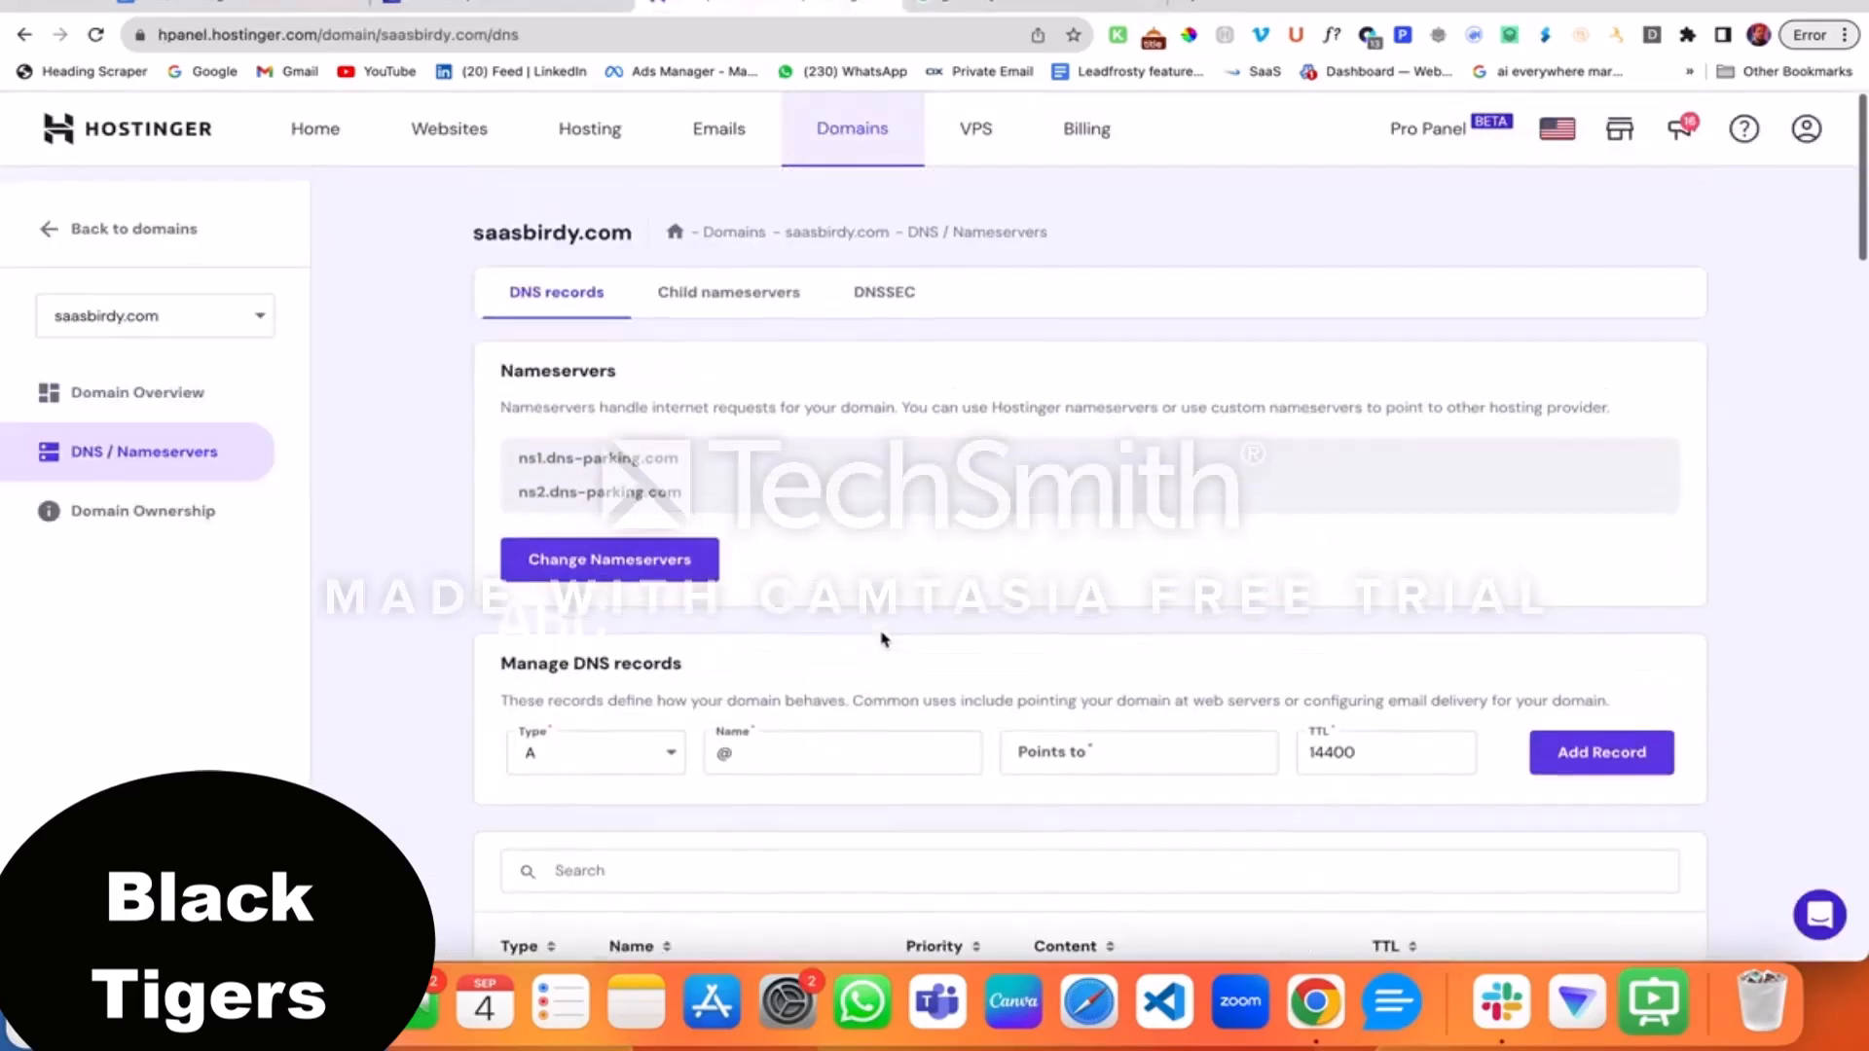
pyautogui.scroll(-1, 884, 640)
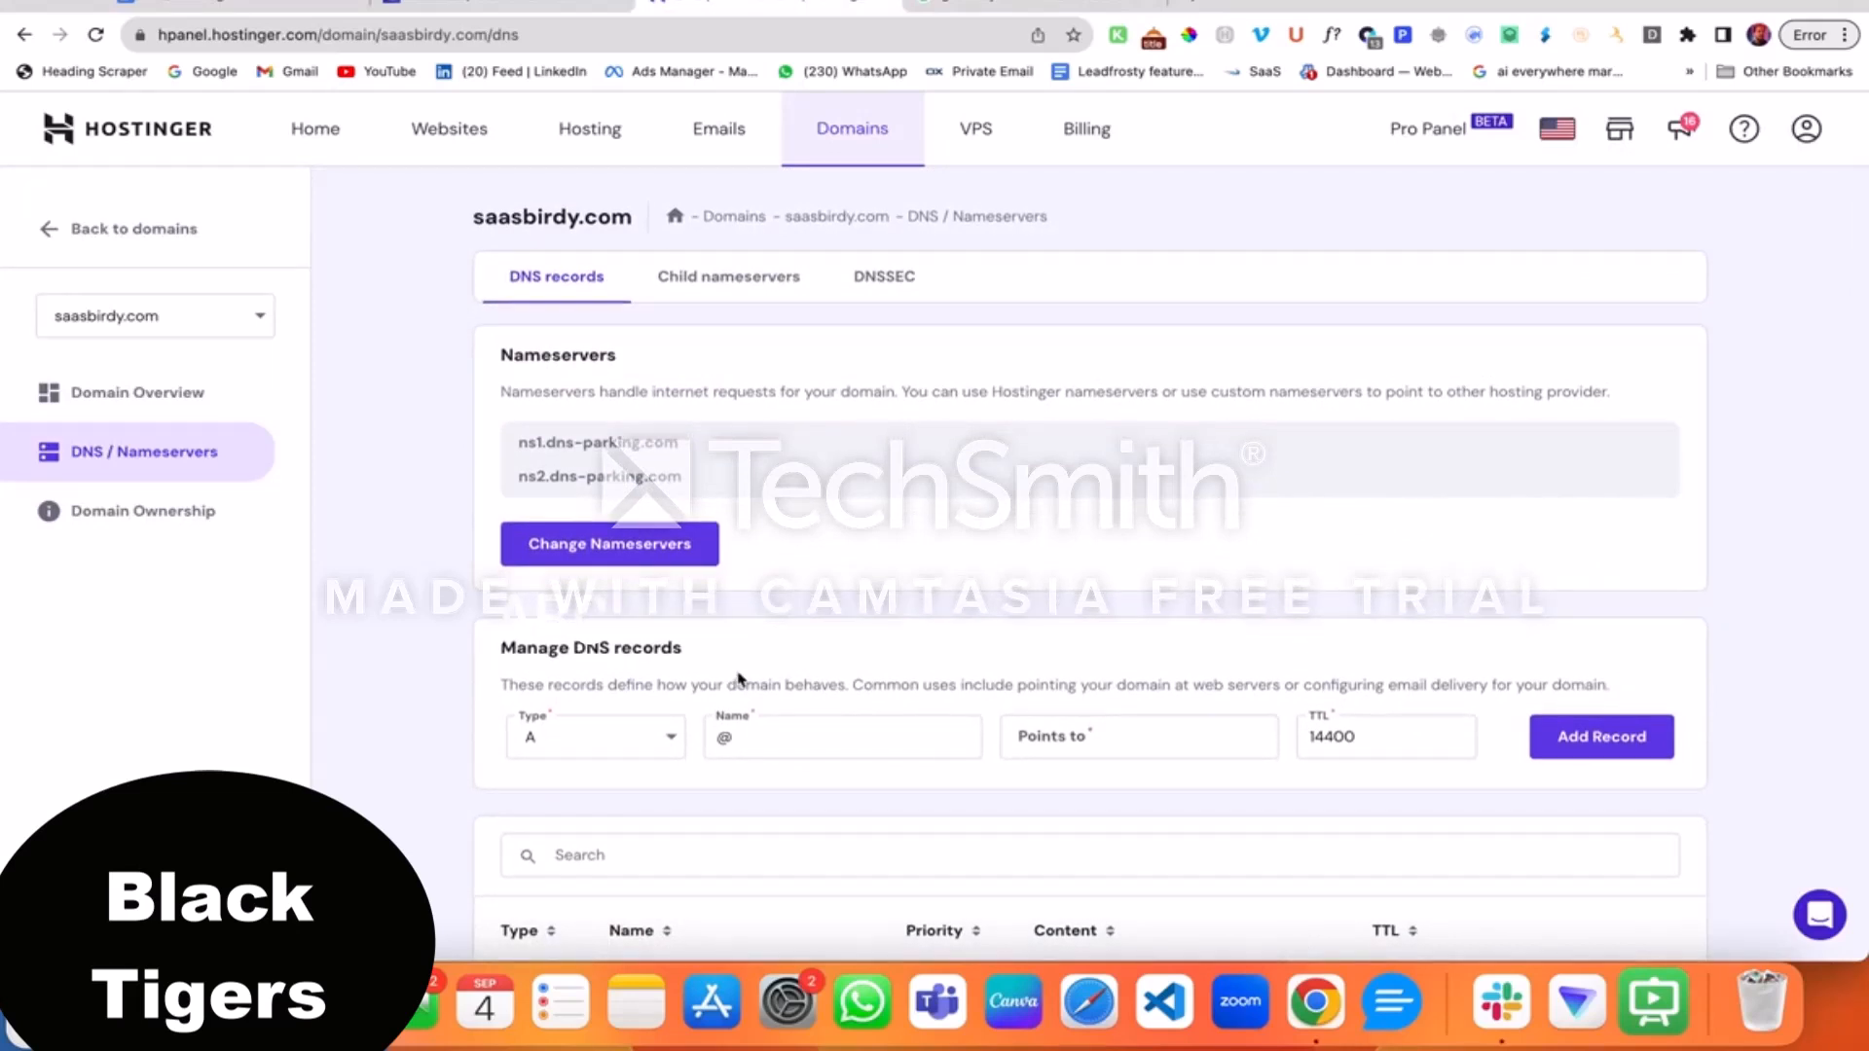
# Switch to Amazon SES and copy the first DKIM CNAME record's name up to "_domainkey", leaving out the saasbirdy.com suffix
pyautogui.click(463, 5)
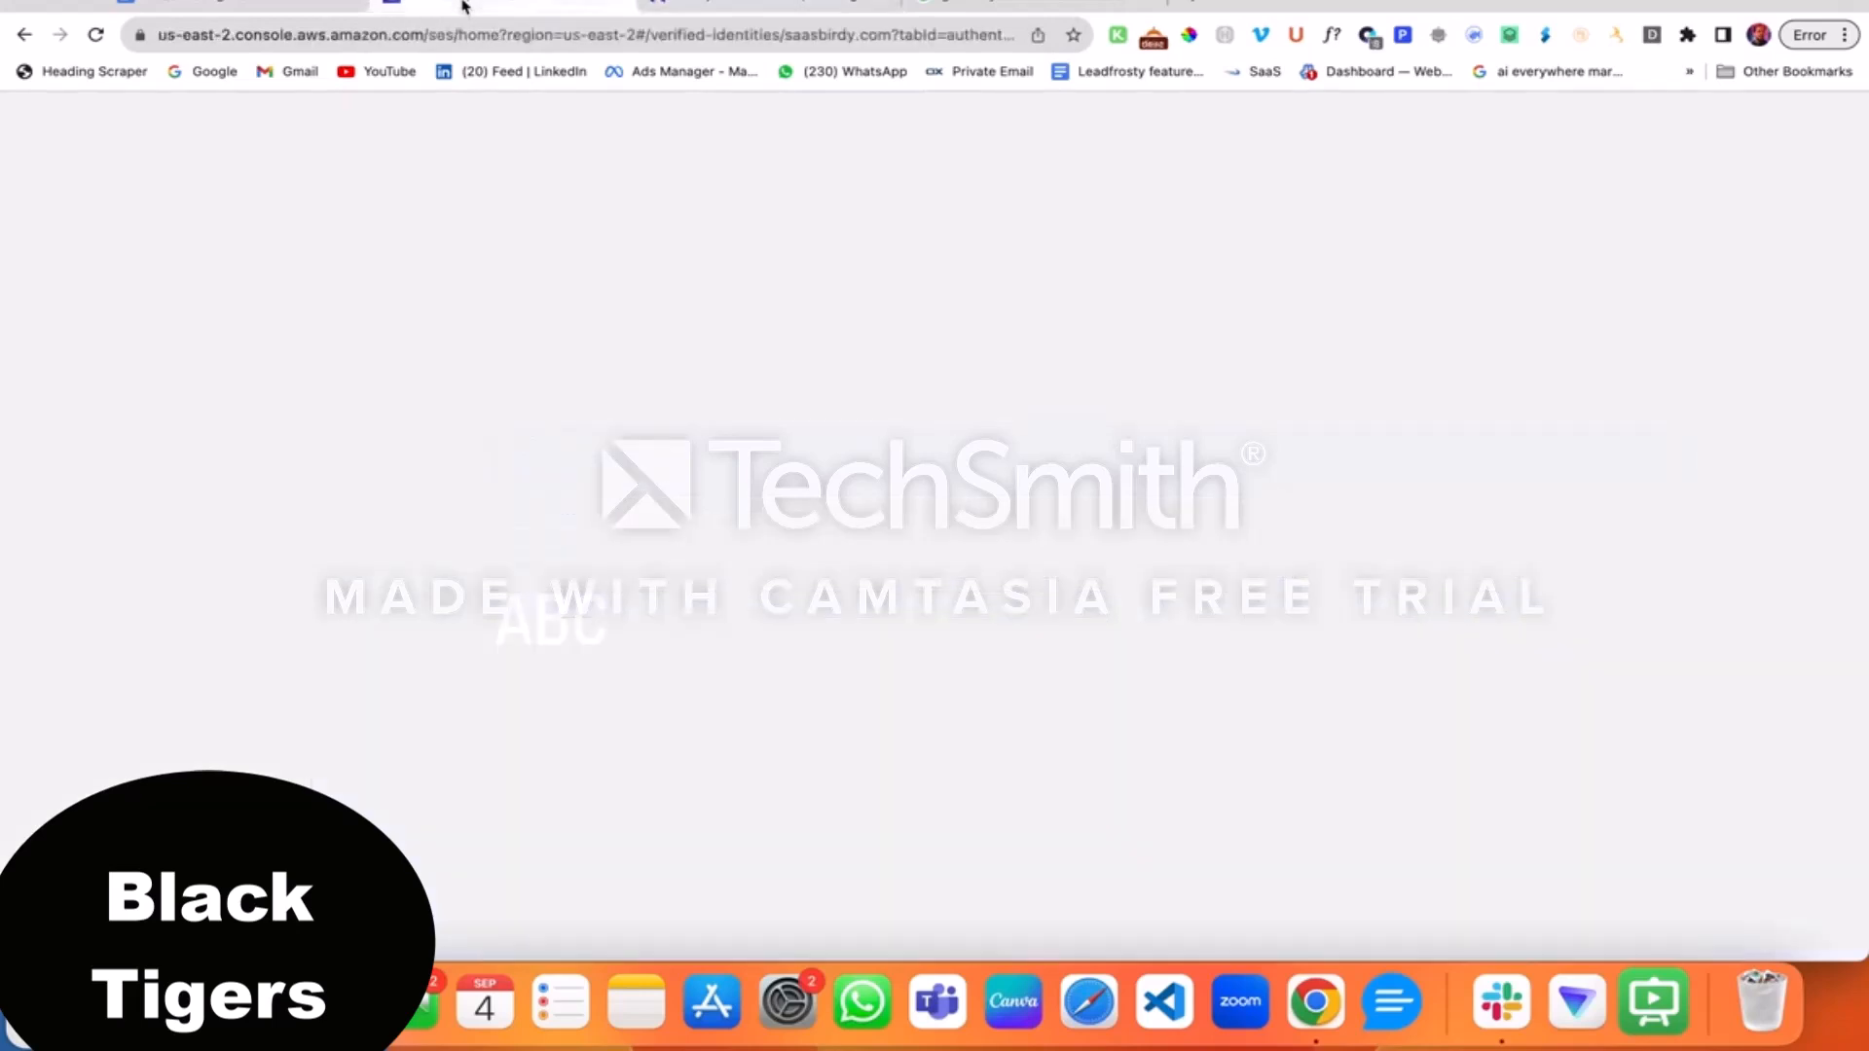
pyautogui.scroll(3, 747, 408)
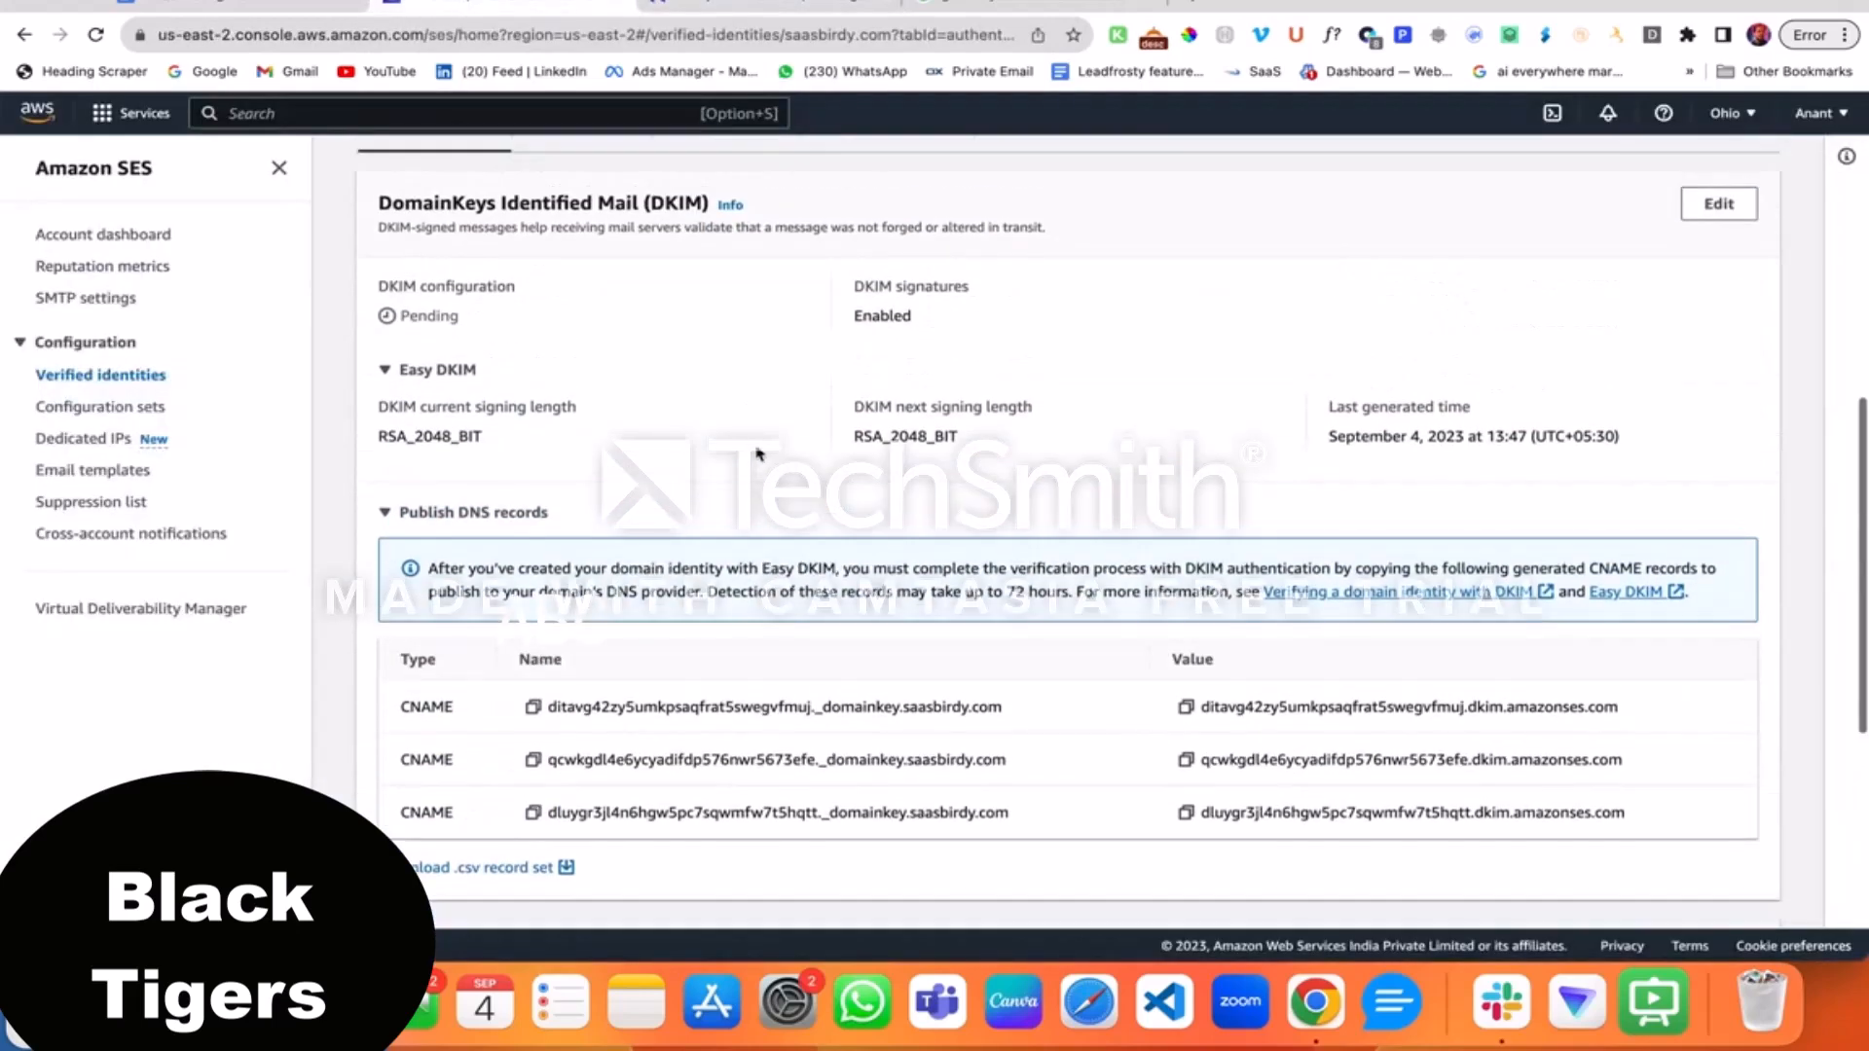
pyautogui.doubleClick(618, 710)
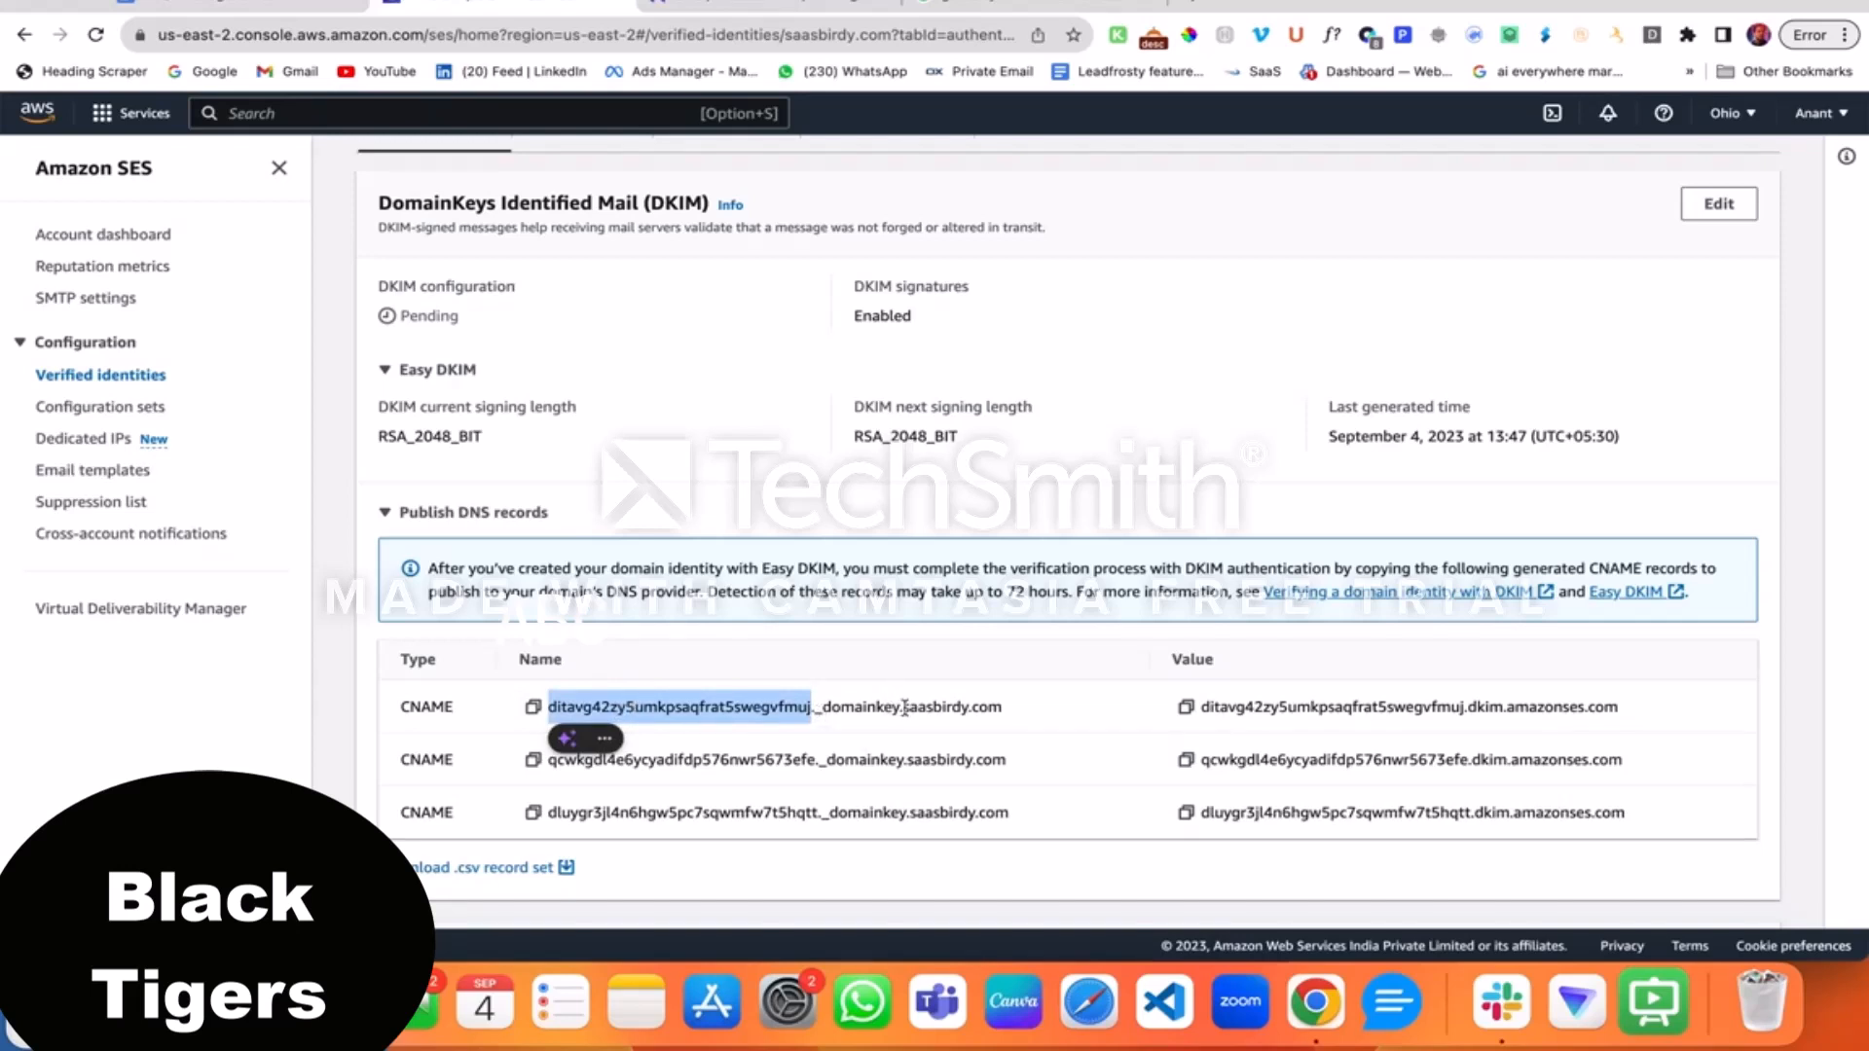
pyautogui.moveTo(904, 707); pyautogui.dragTo(999, 705)
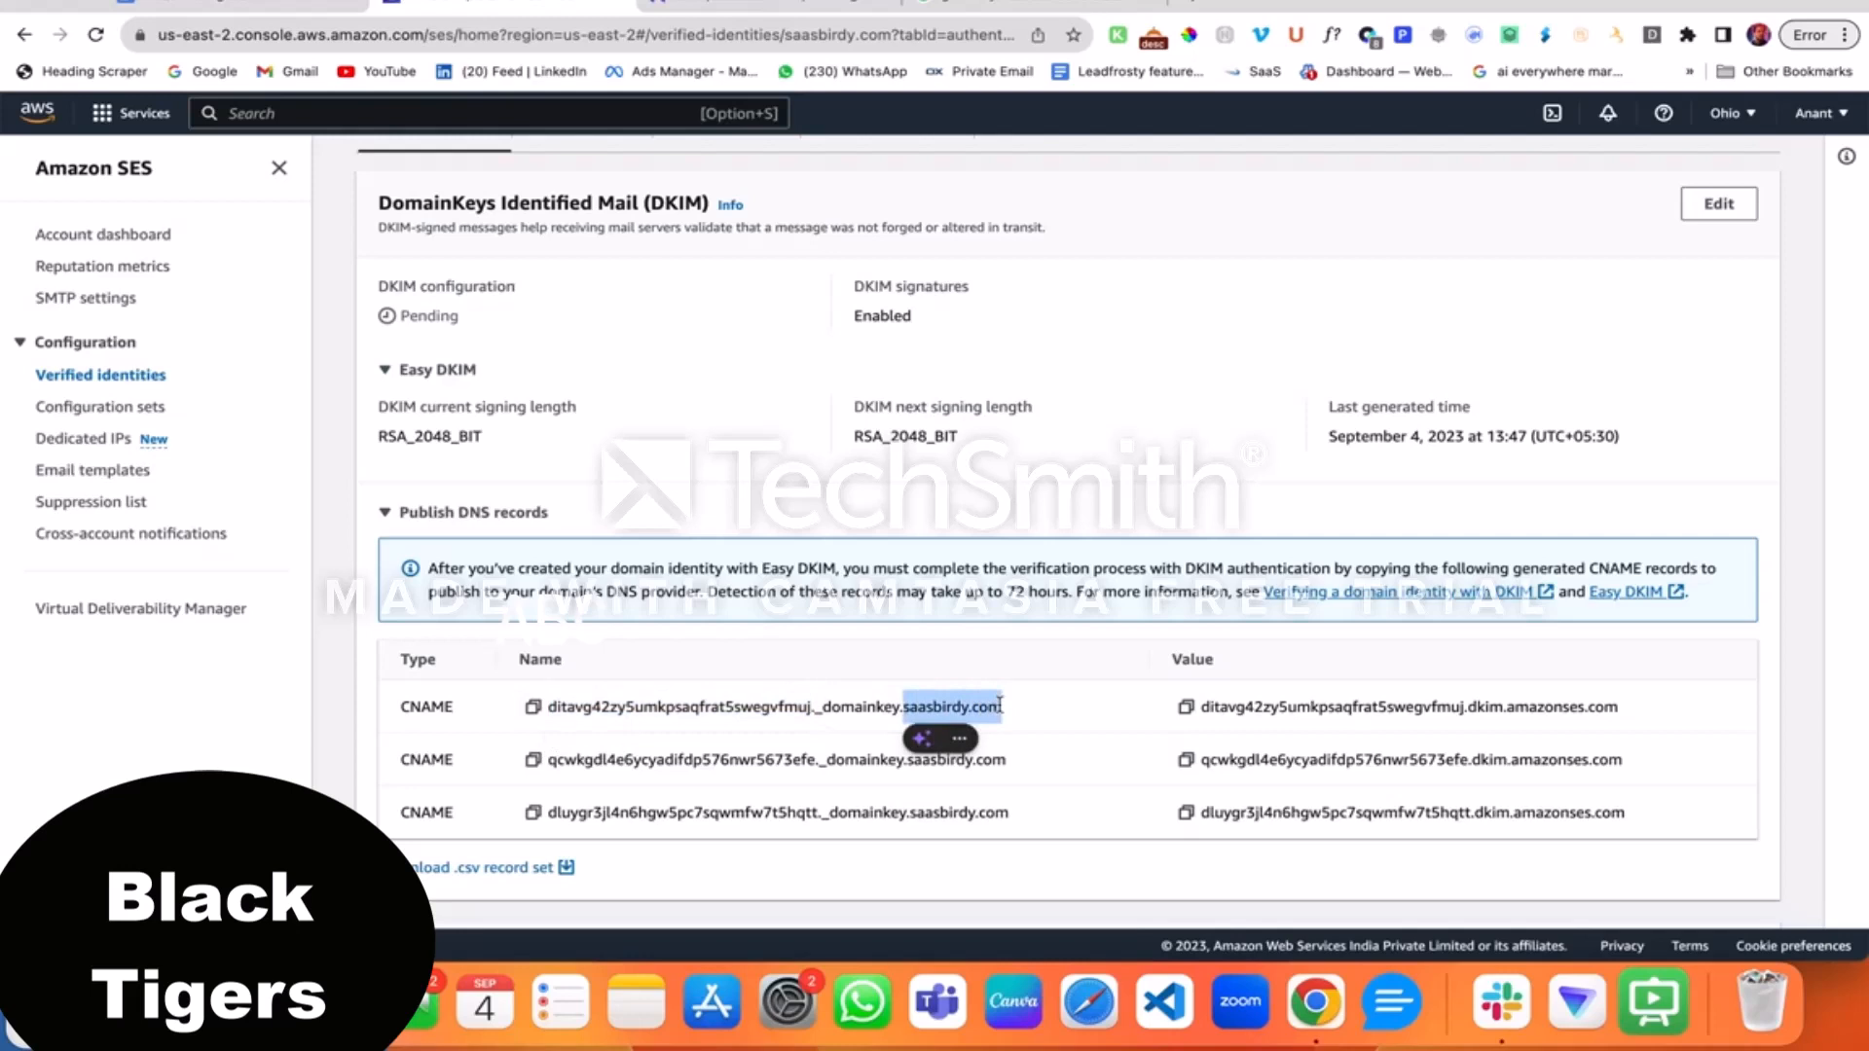
pyautogui.moveTo(548, 707); pyautogui.dragTo(826, 705)
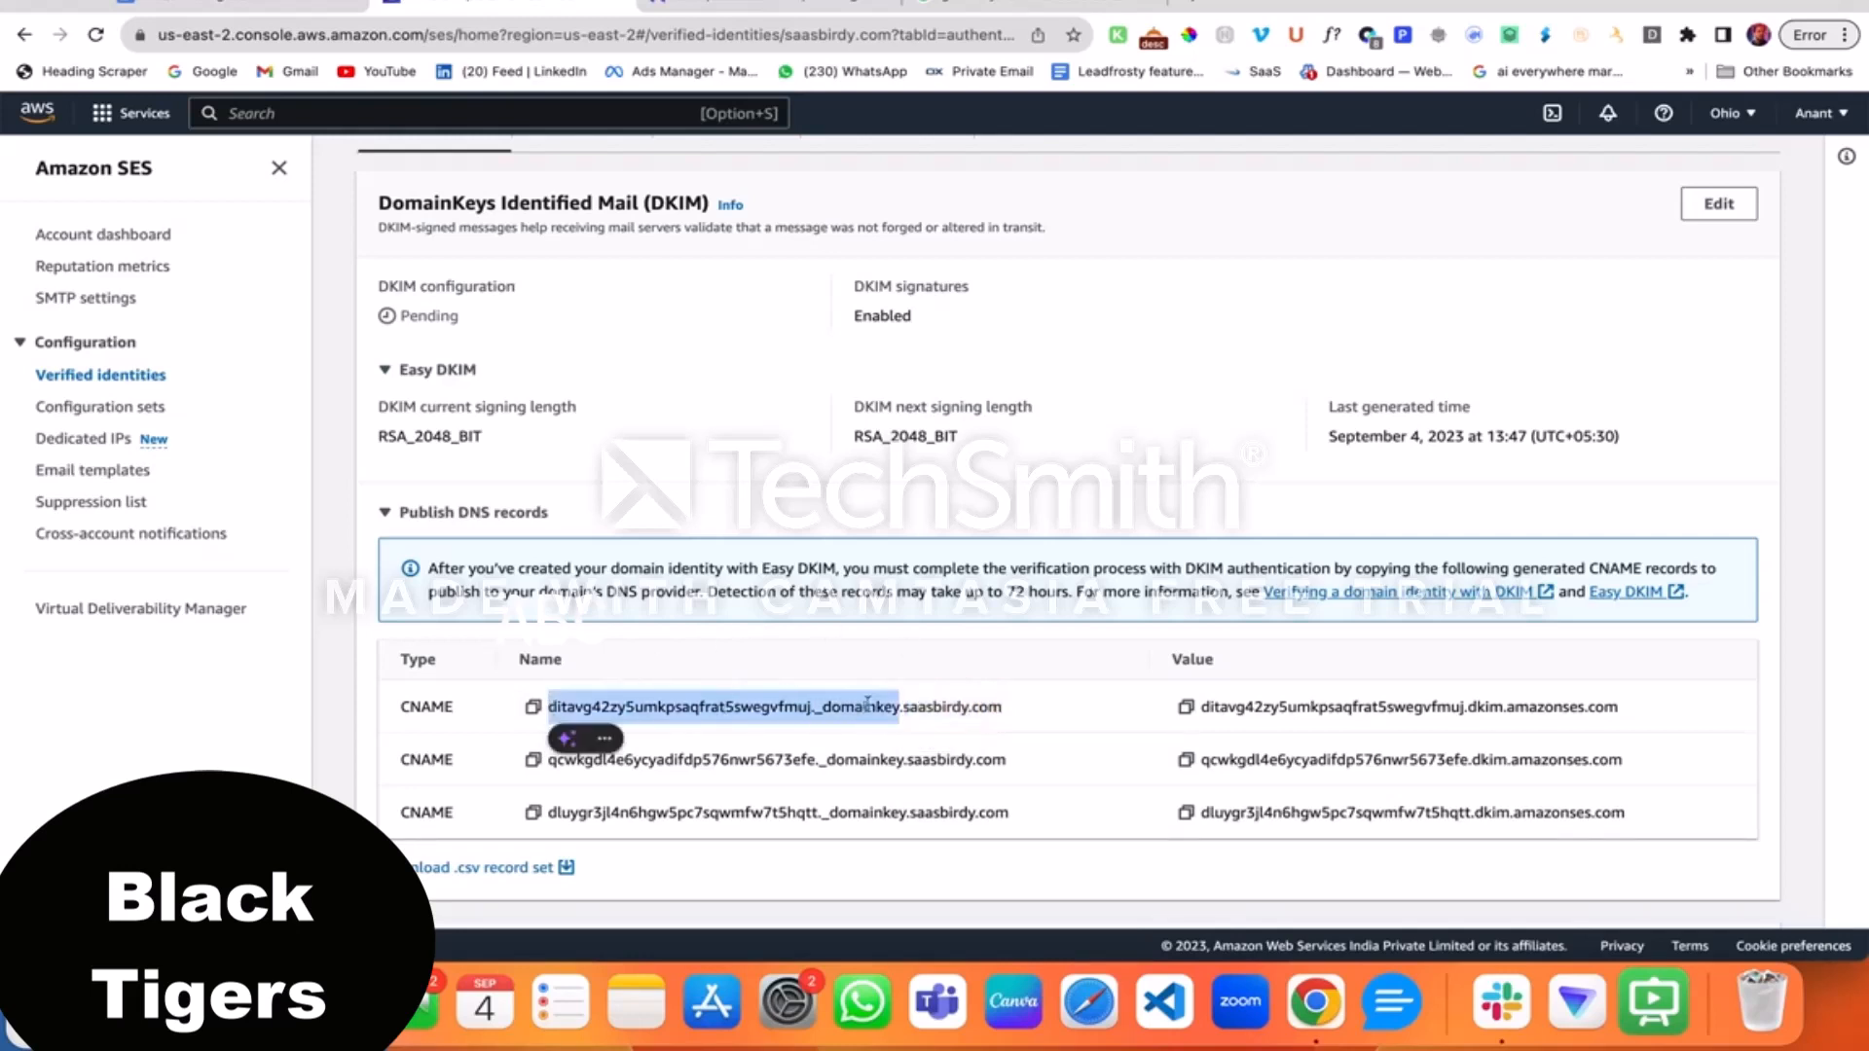
pyautogui.scroll(5, 907, 802)
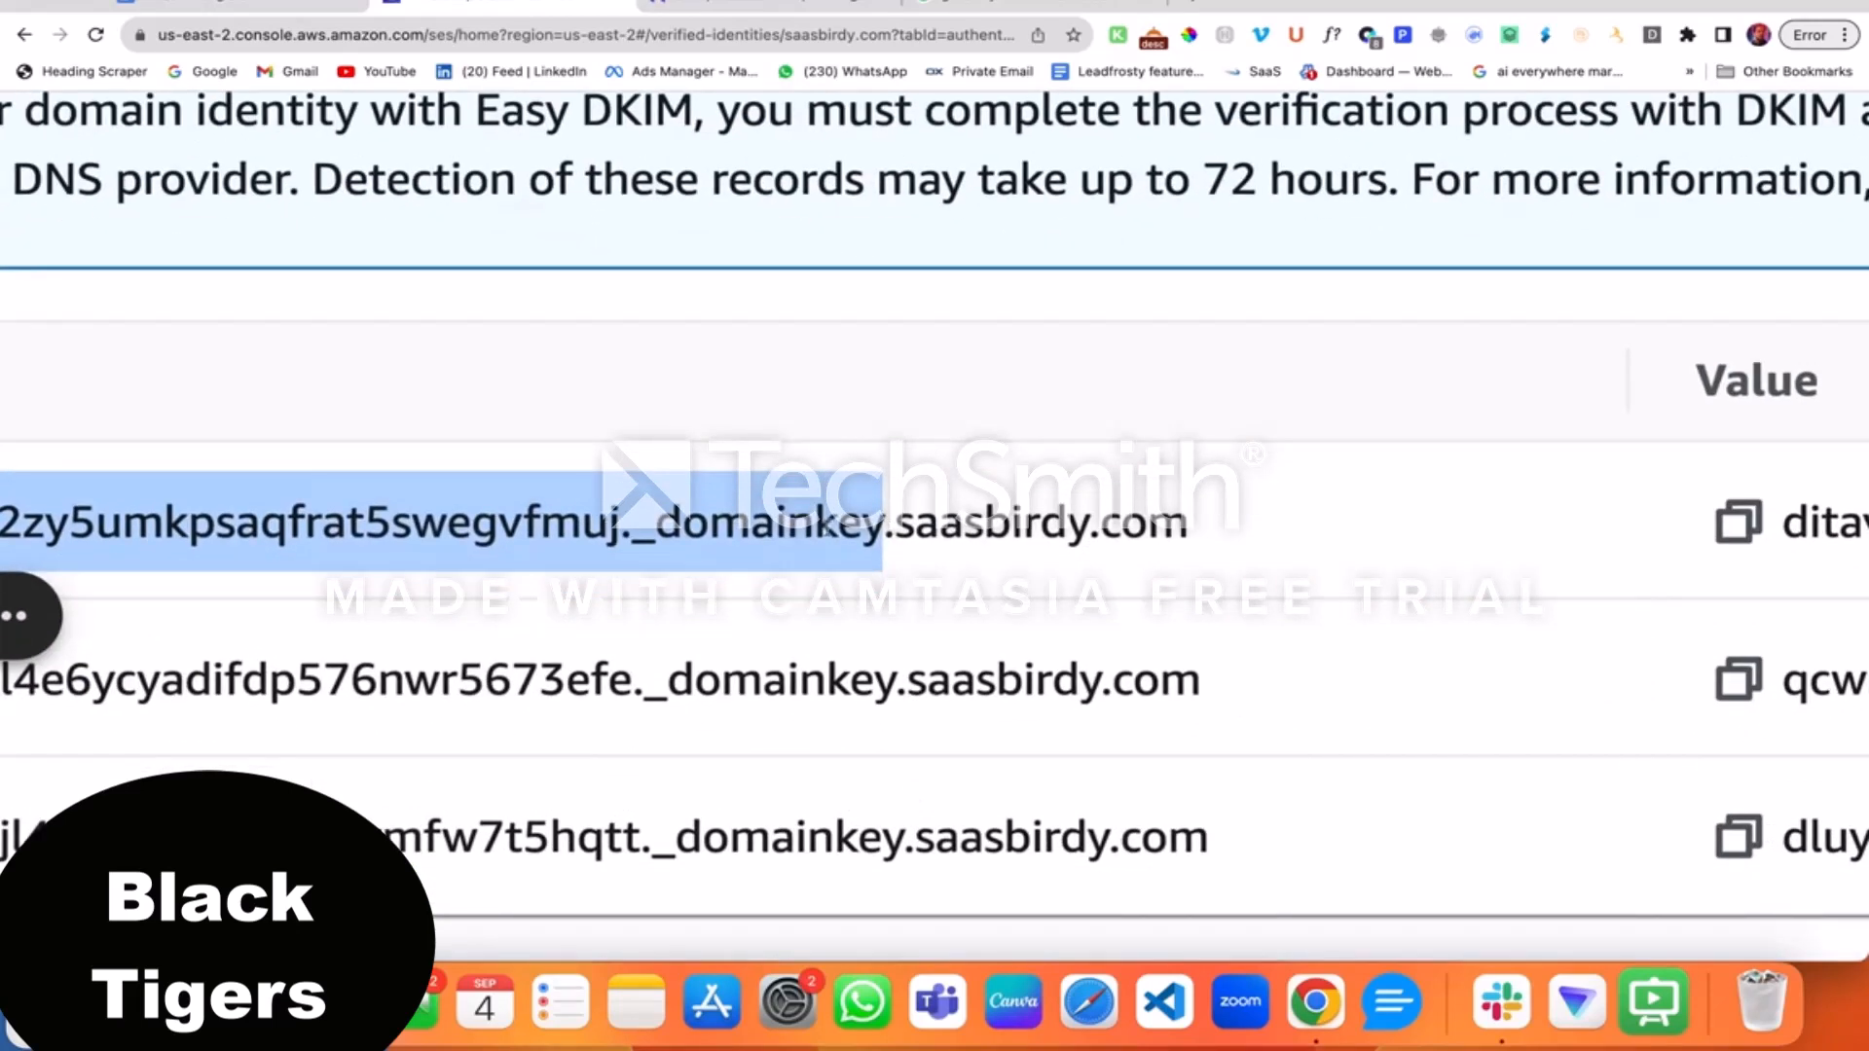
pyautogui.hscroll(-1, 837, 527)
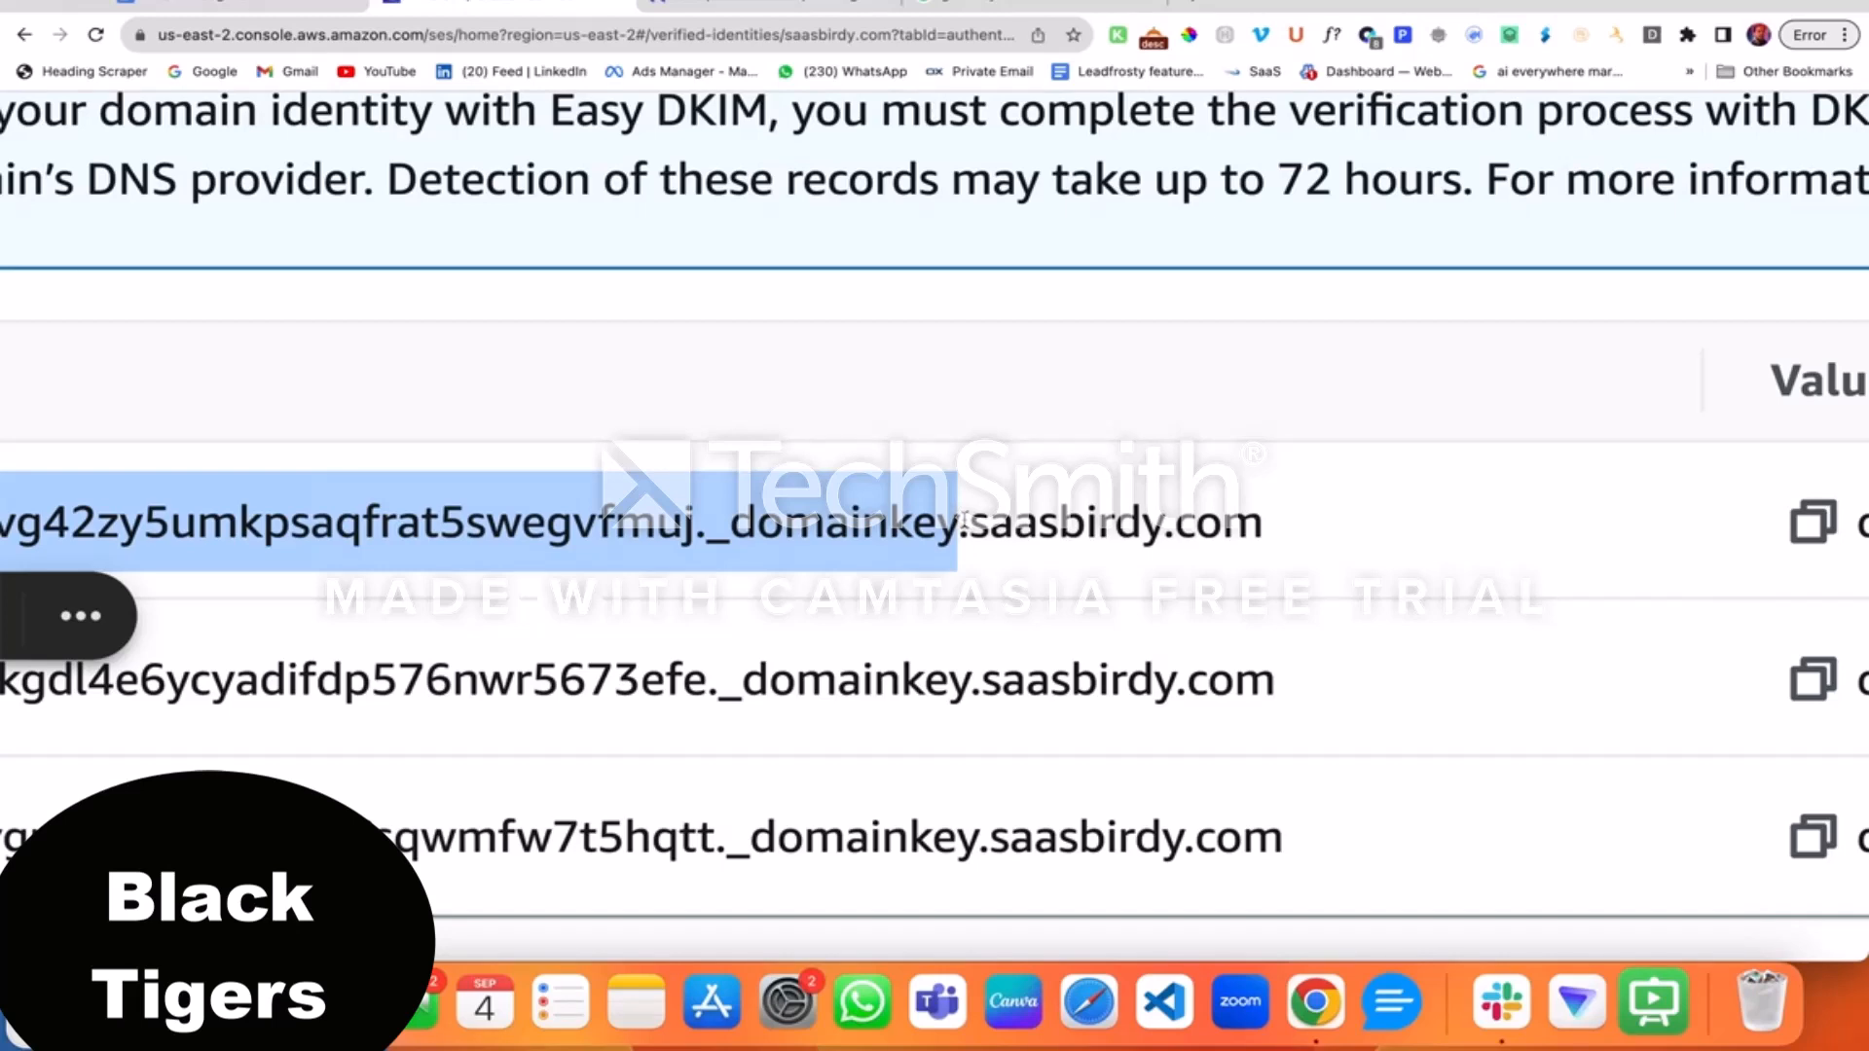
pyautogui.scroll(-5, 966, 521)
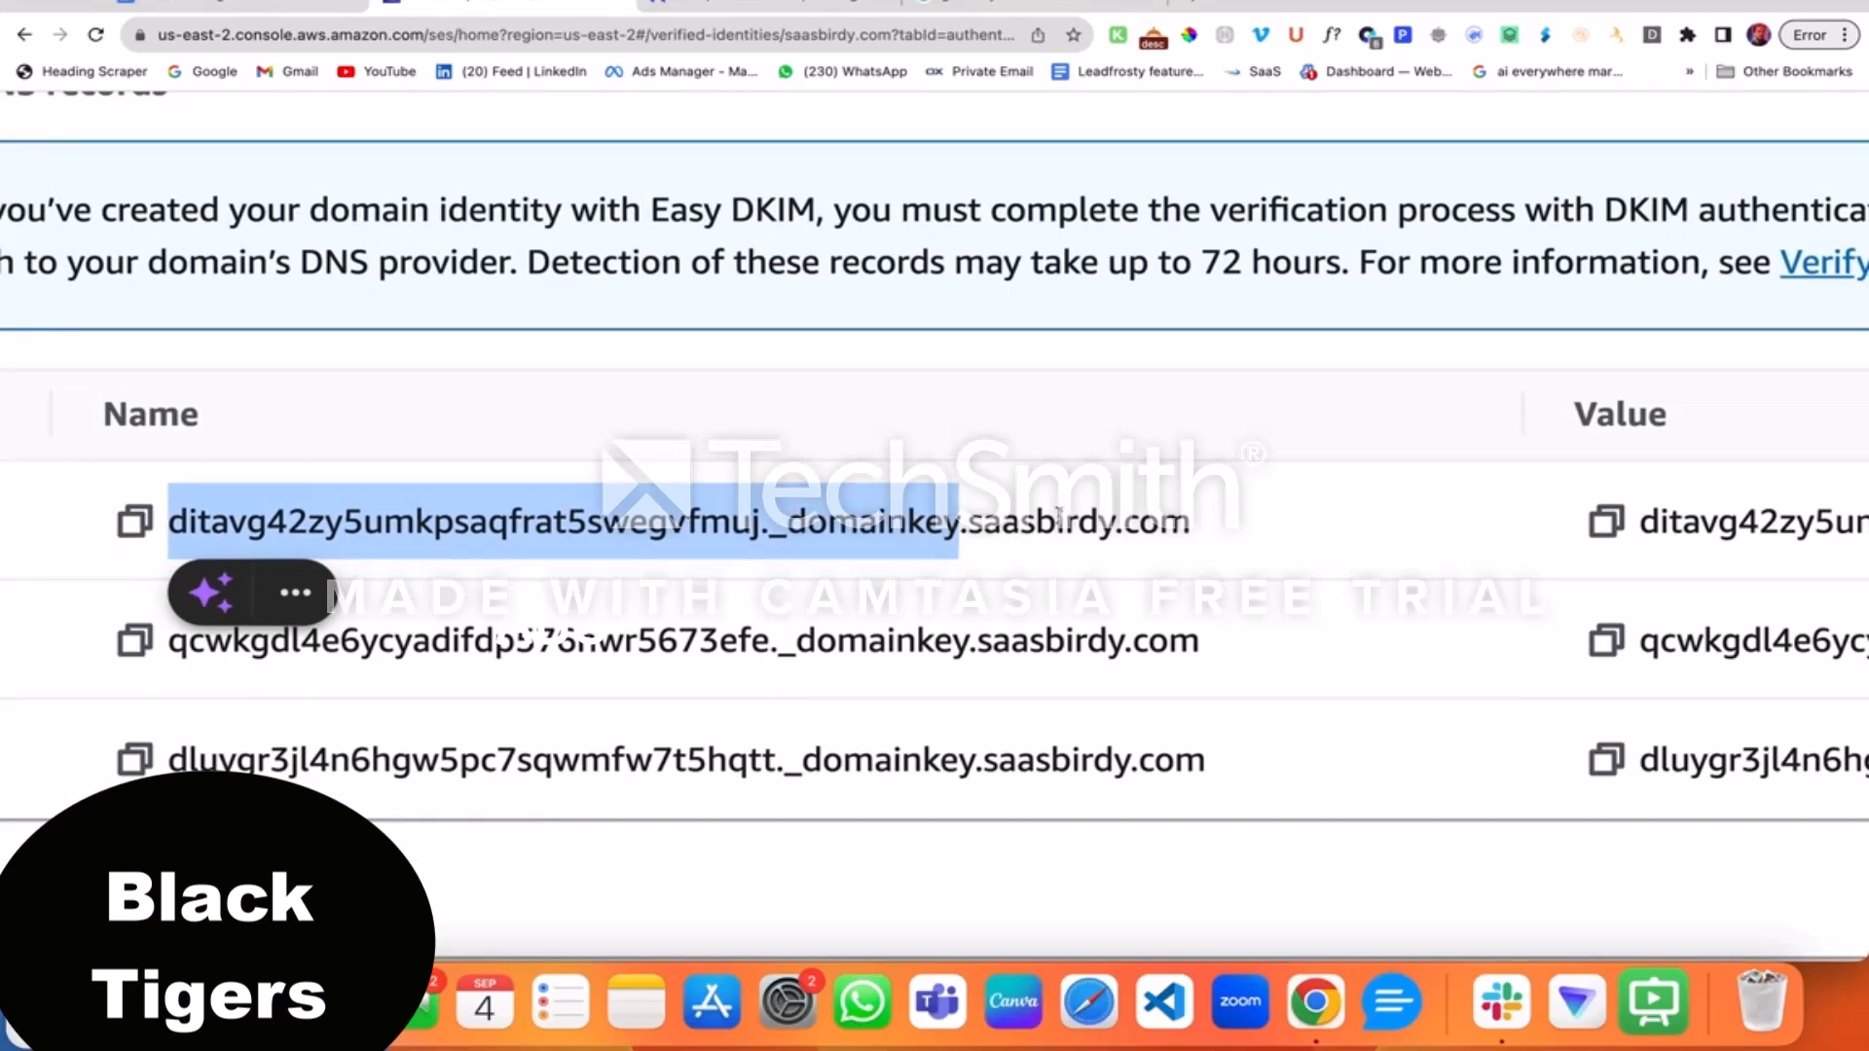
# In Hostinger's DNS record form, set the type to CNAME and paste the copied first DKIM name as the record name
pyautogui.click(824, 14)
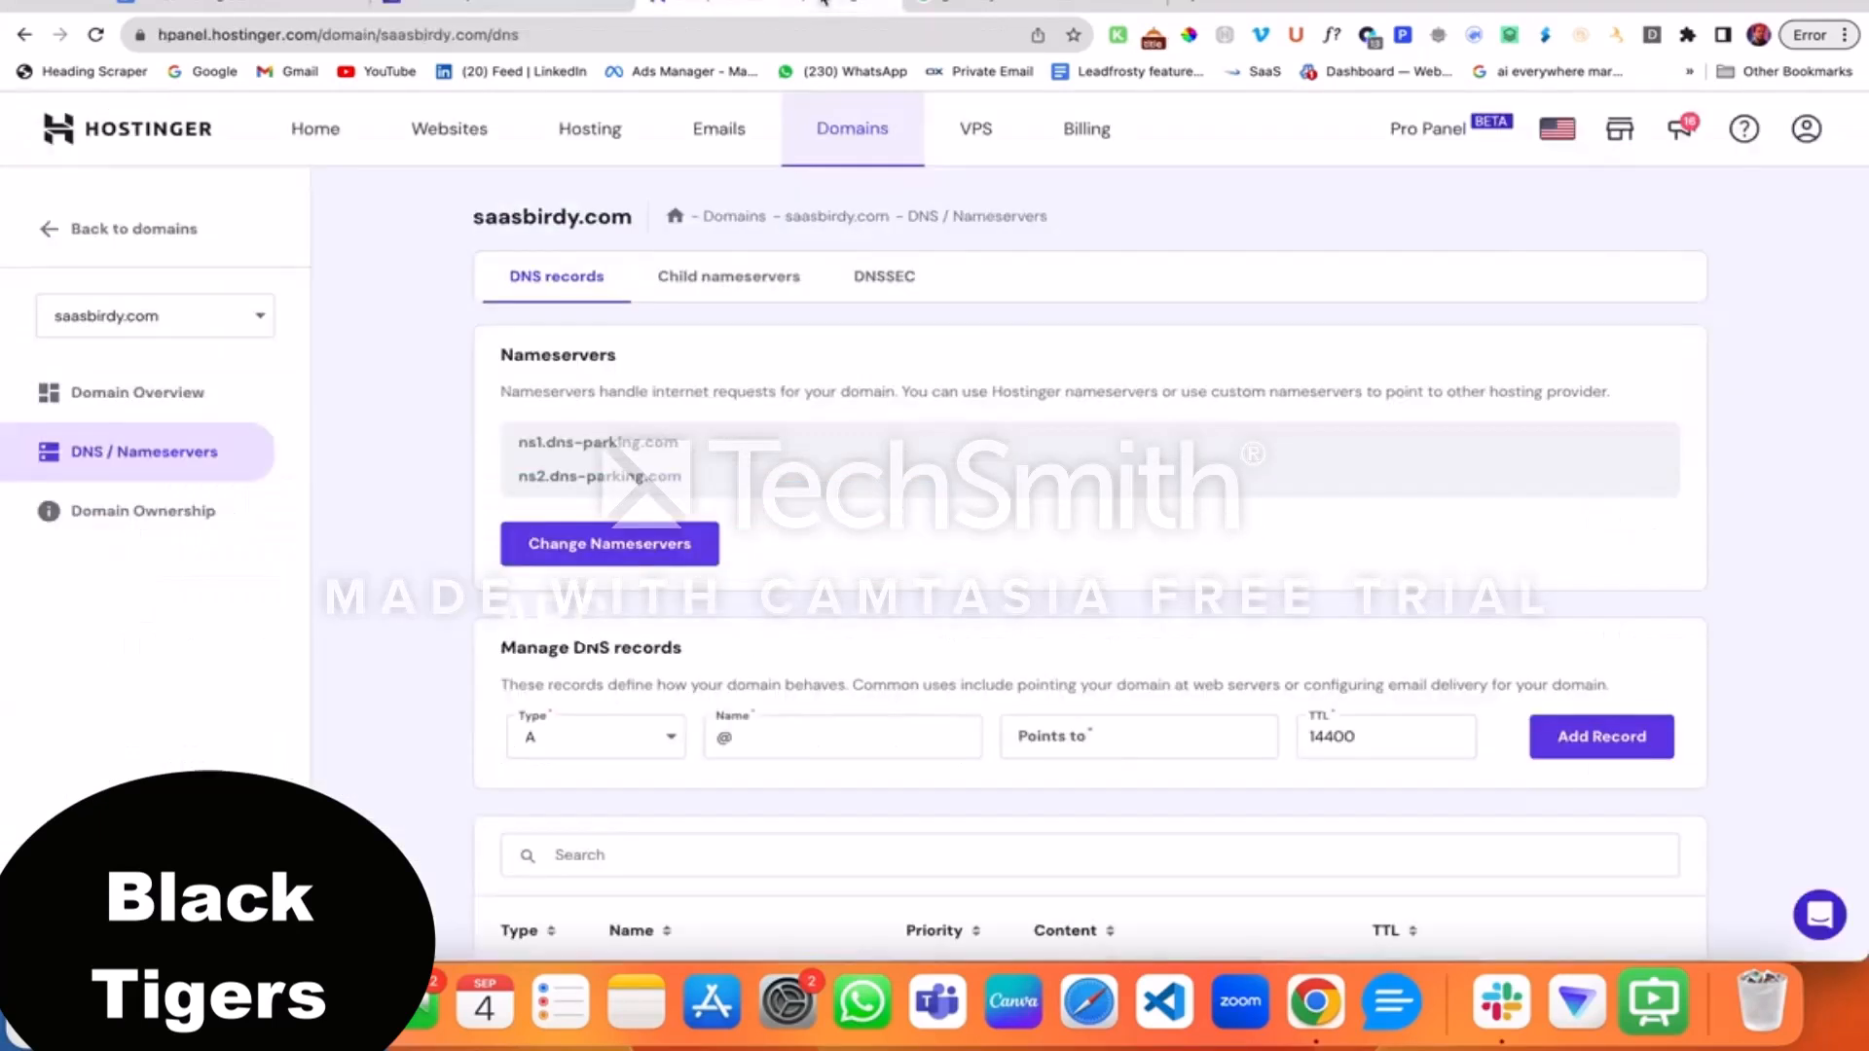
pyautogui.click(623, 750)
pyautogui.click(568, 928)
pyautogui.click(851, 743)
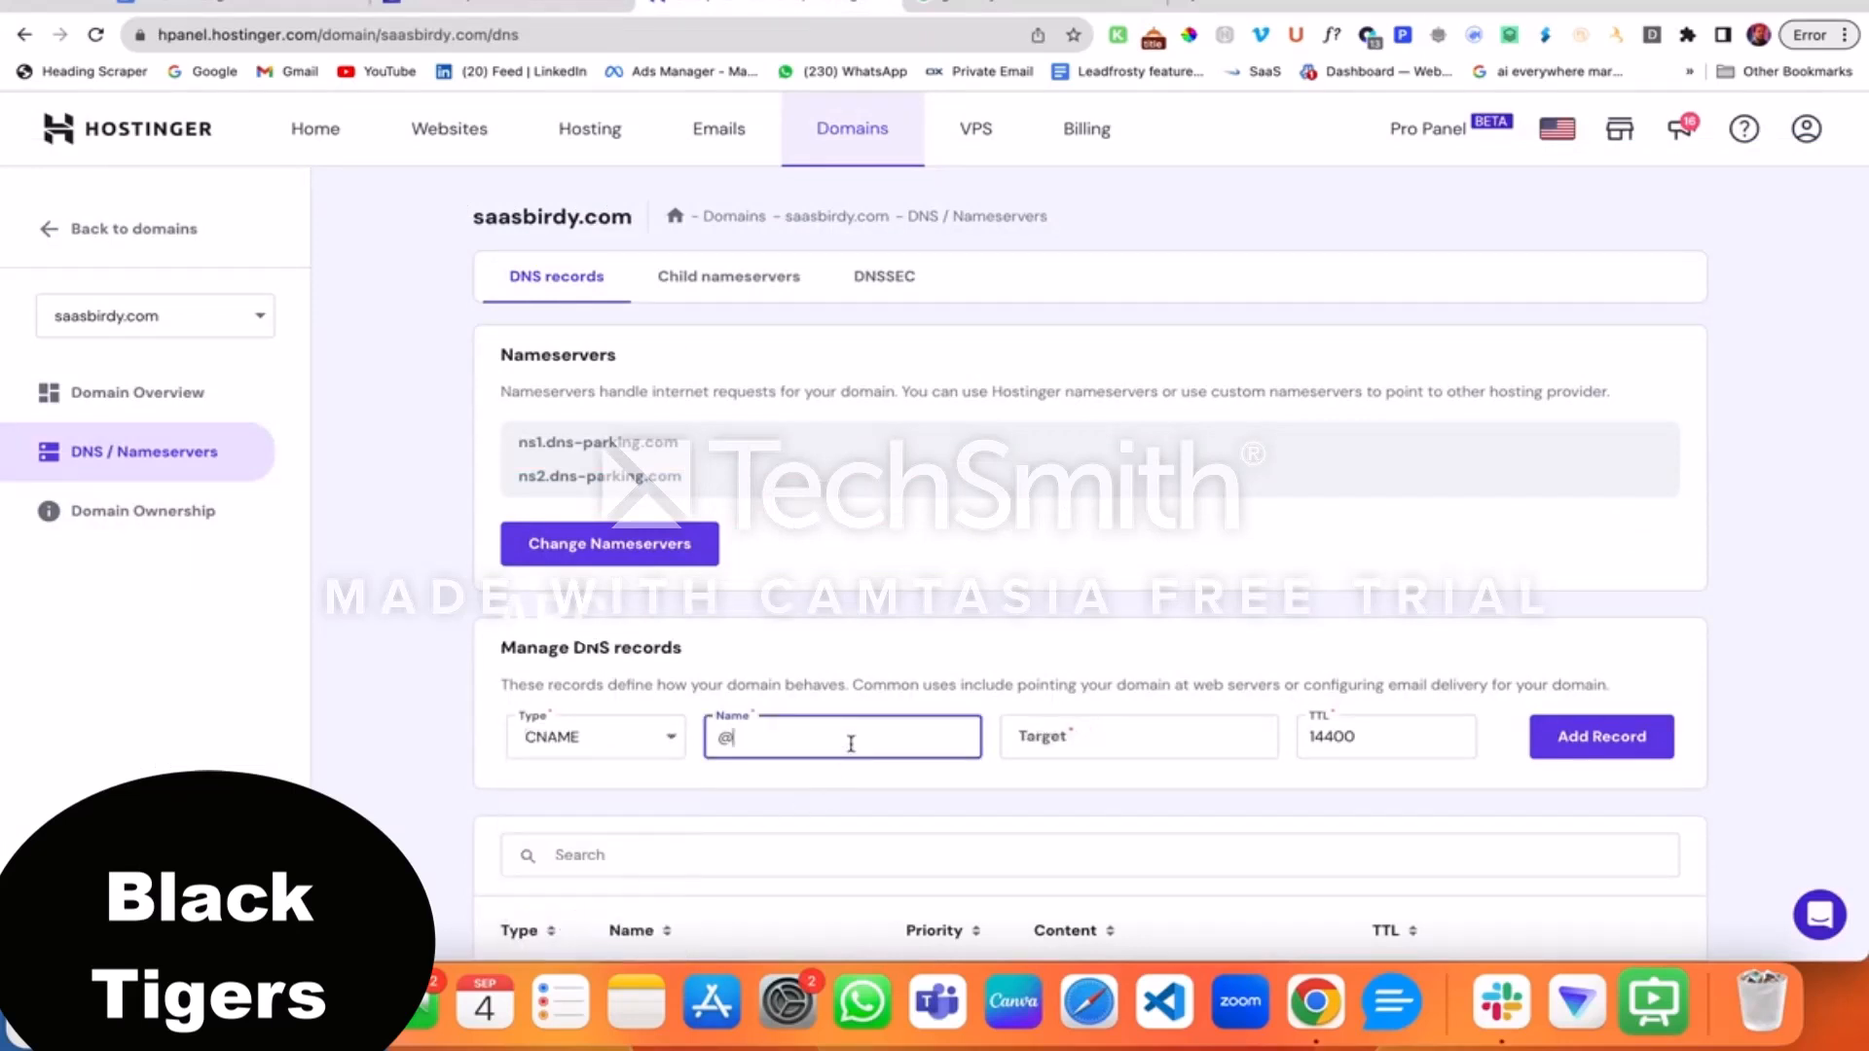
pyautogui.press('super+v')
# Copy the first DKIM CNAME value from Amazon SES, paste it as the target in Hostinger, and add the record
pyautogui.hotkey('ctrl', 'shift', 'Tab')
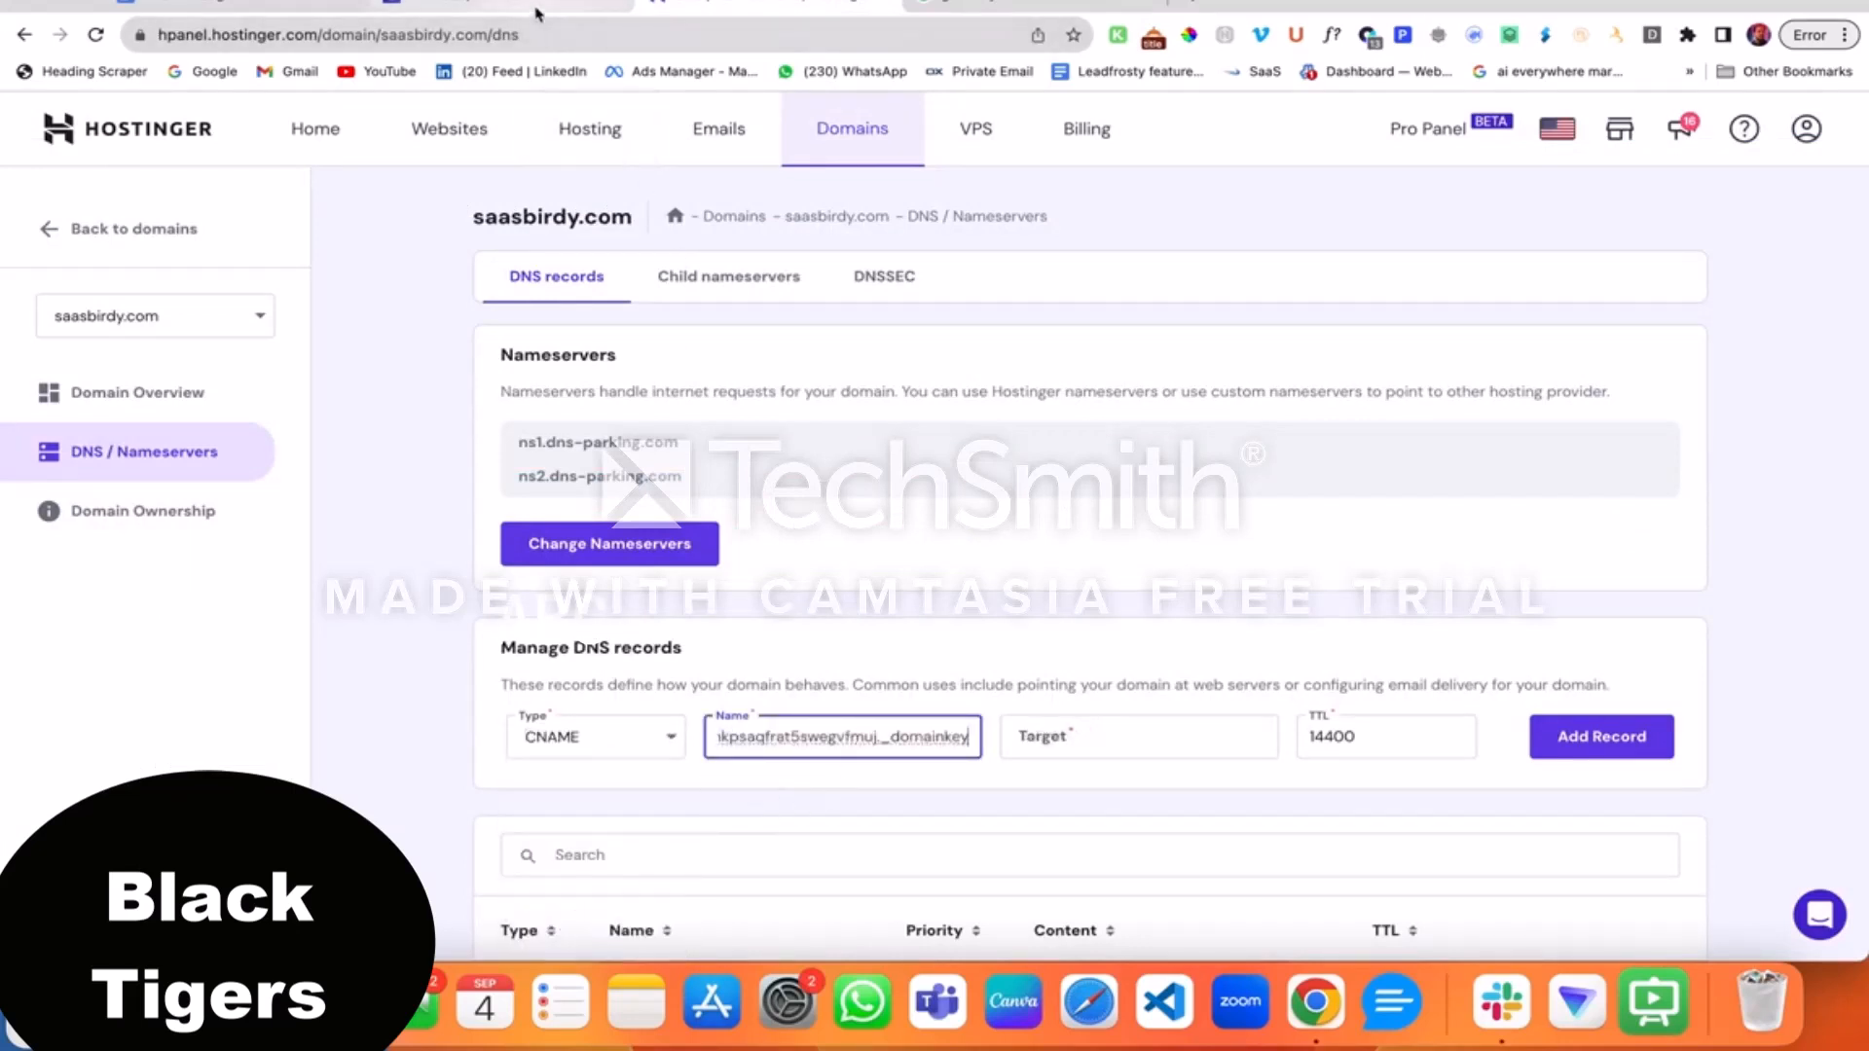
pyautogui.hscroll(2, 1287, 636)
pyautogui.hscroll(2, 1287, 636)
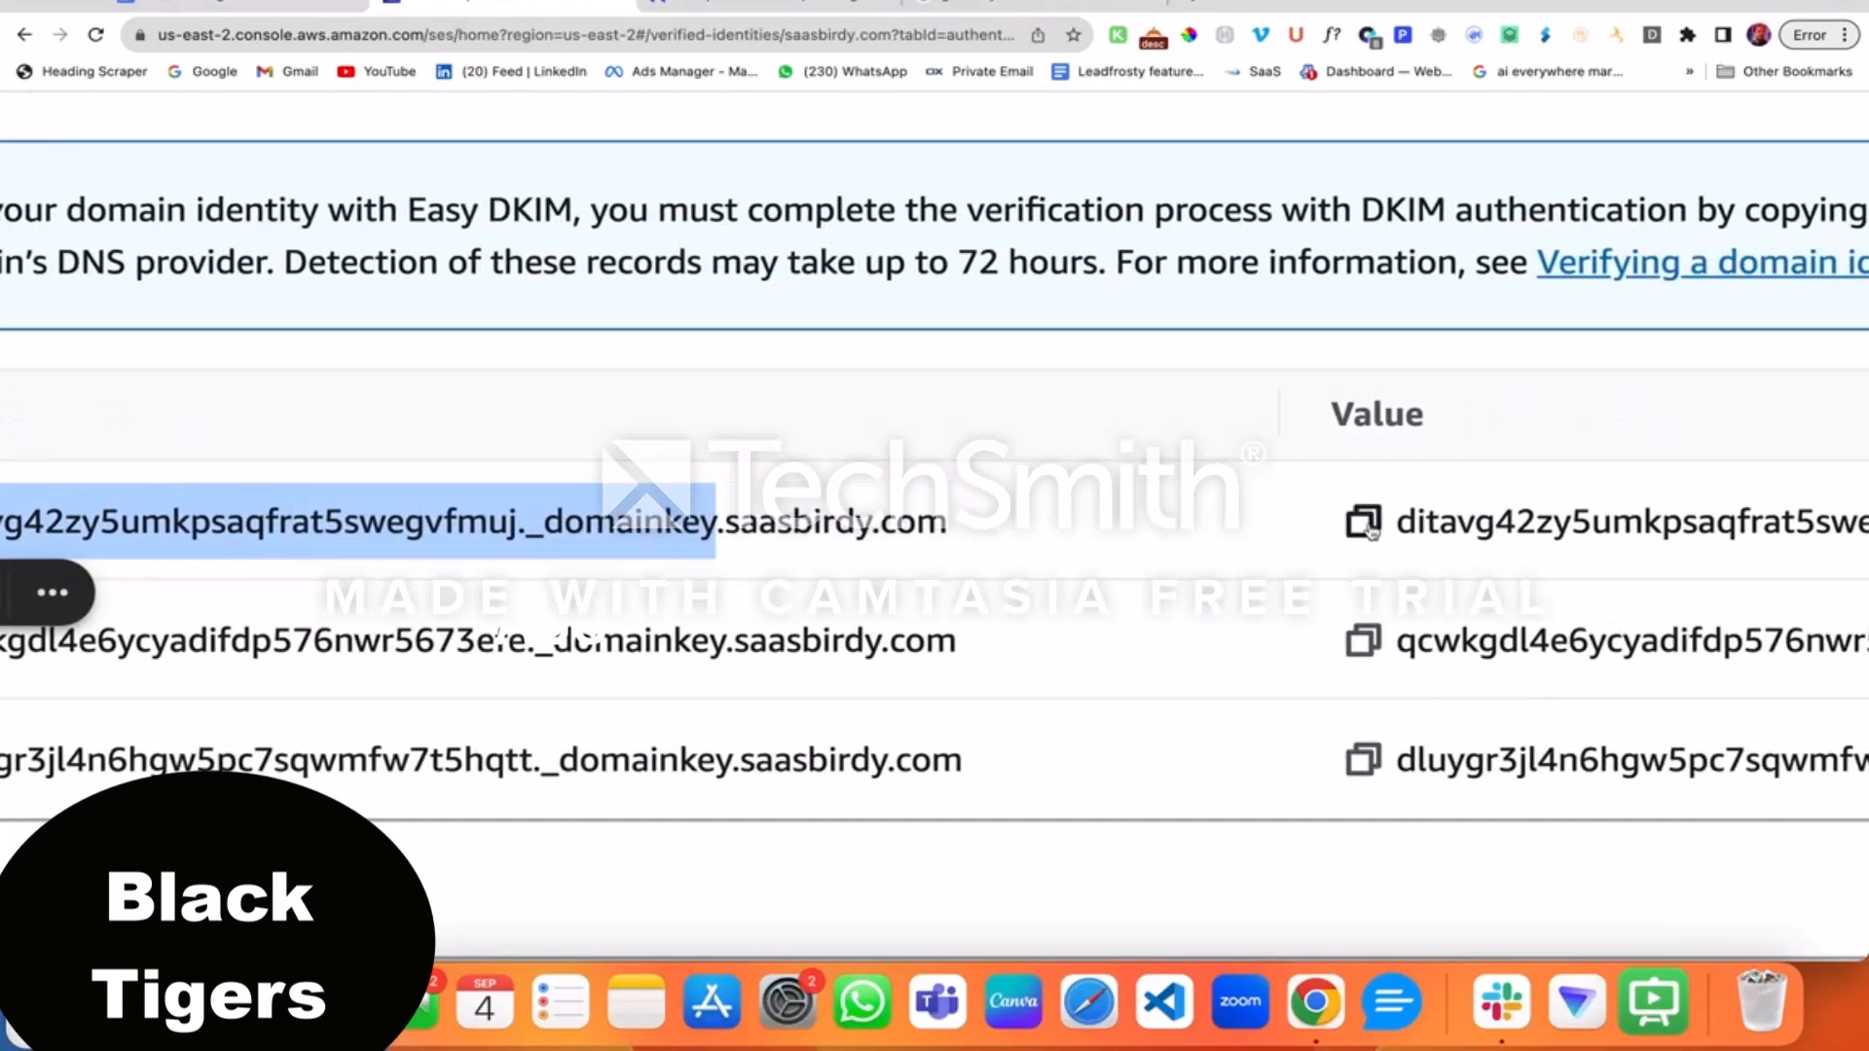
pyautogui.click(1364, 523)
pyautogui.click(754, 6)
pyautogui.click(1089, 737)
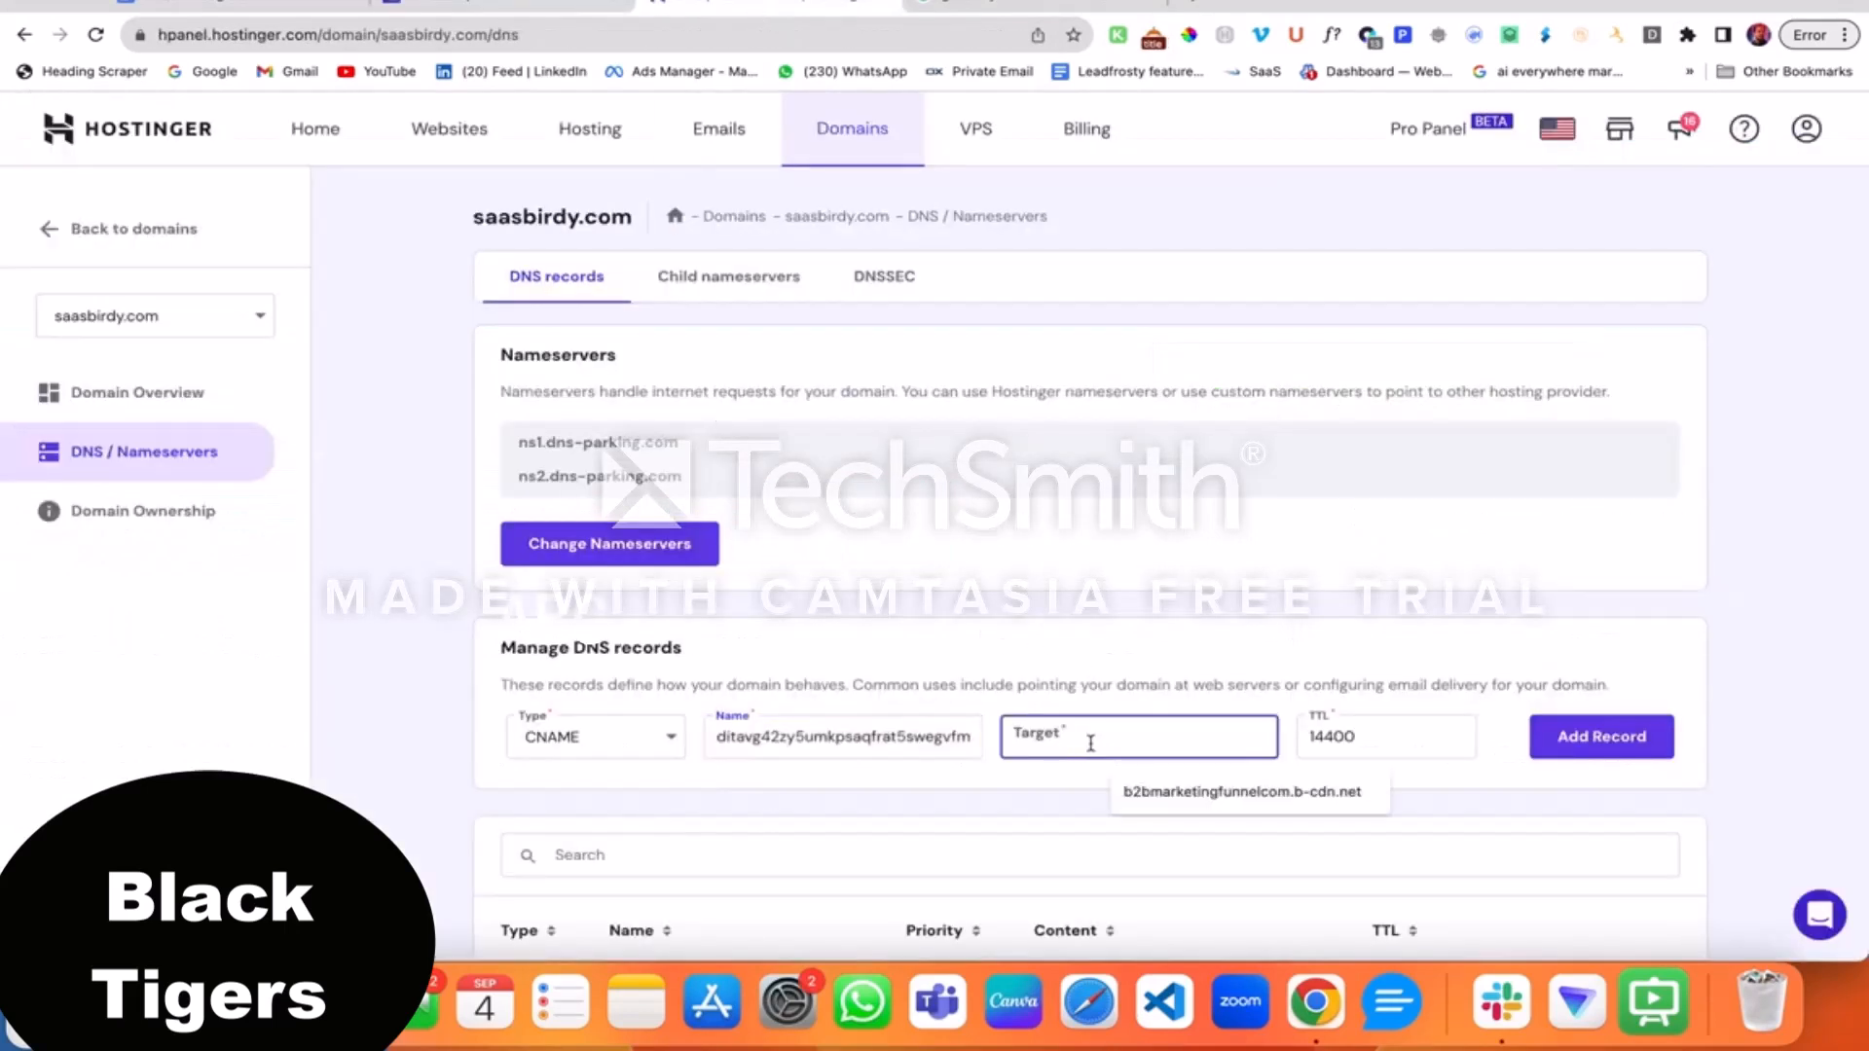
pyautogui.press('super+v')
pyautogui.click(1622, 753)
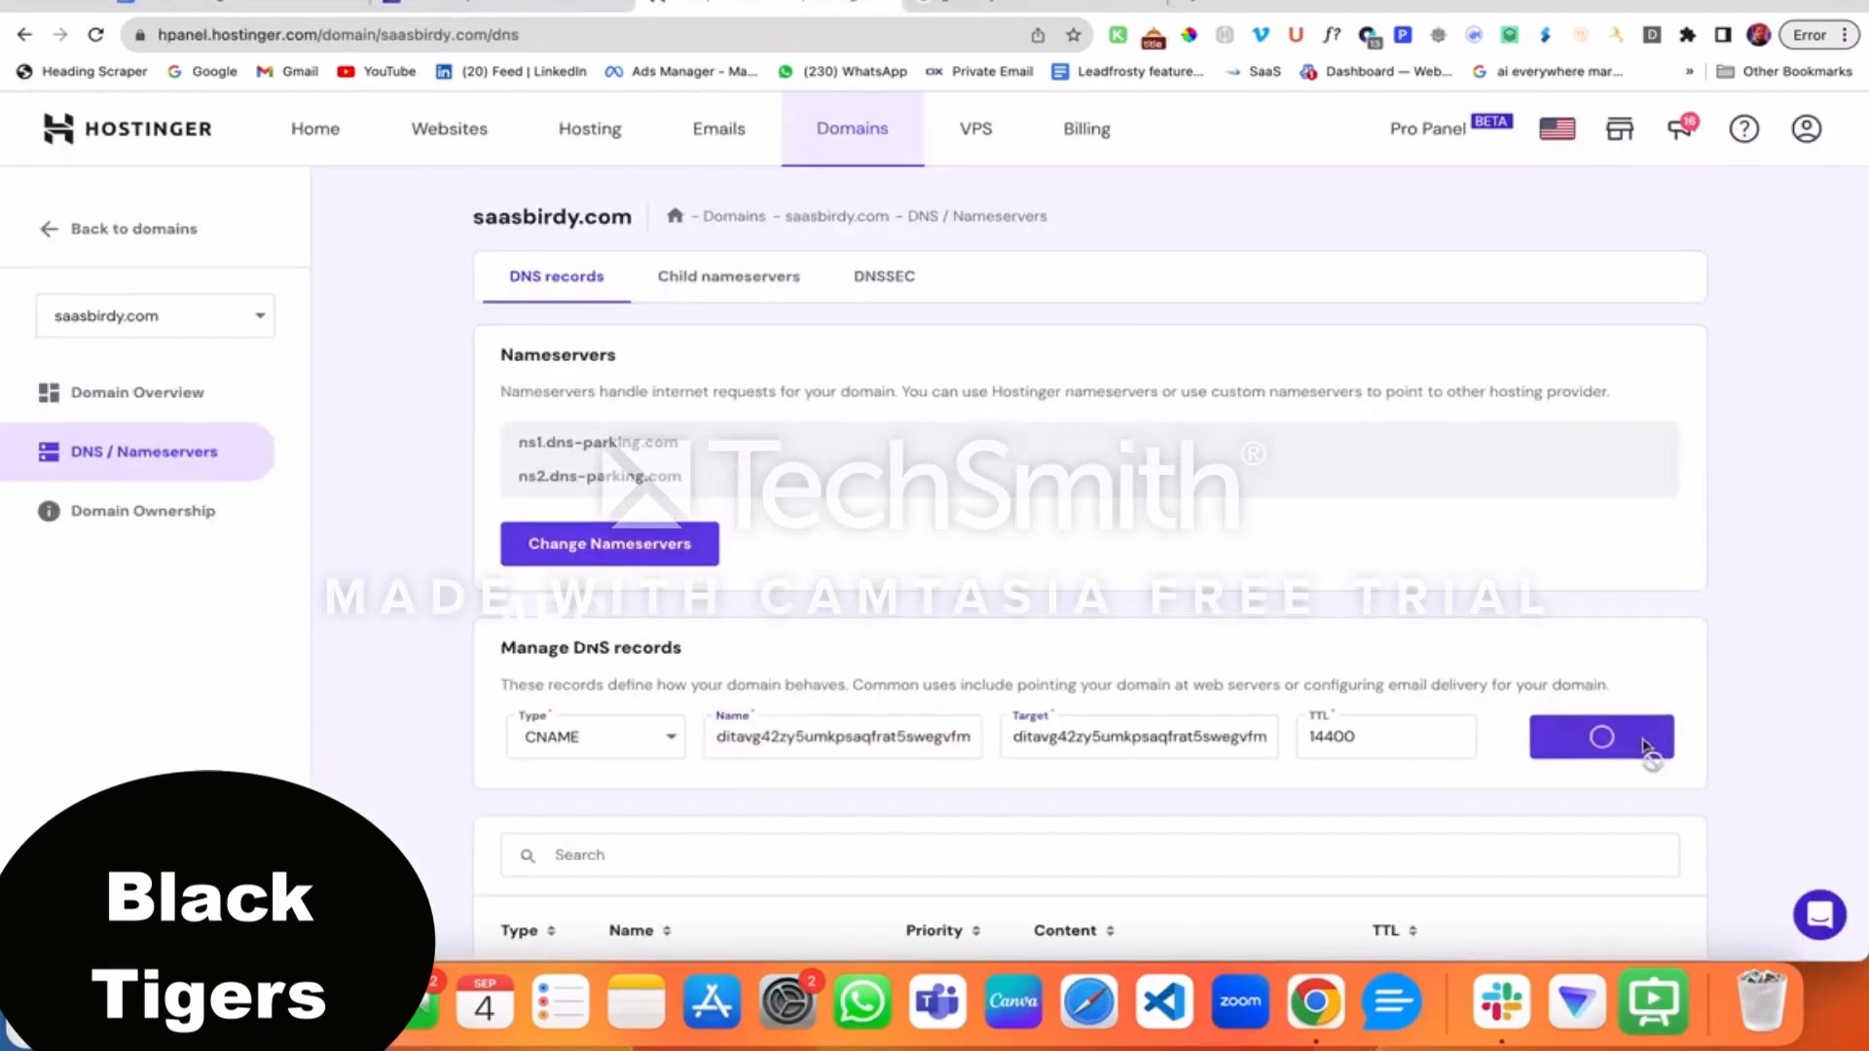
# Copy the second DKIM name up to "_domainkey" from Amazon SES and paste it as the name of a new CNAME record in Hostinger
pyautogui.click(516, 6)
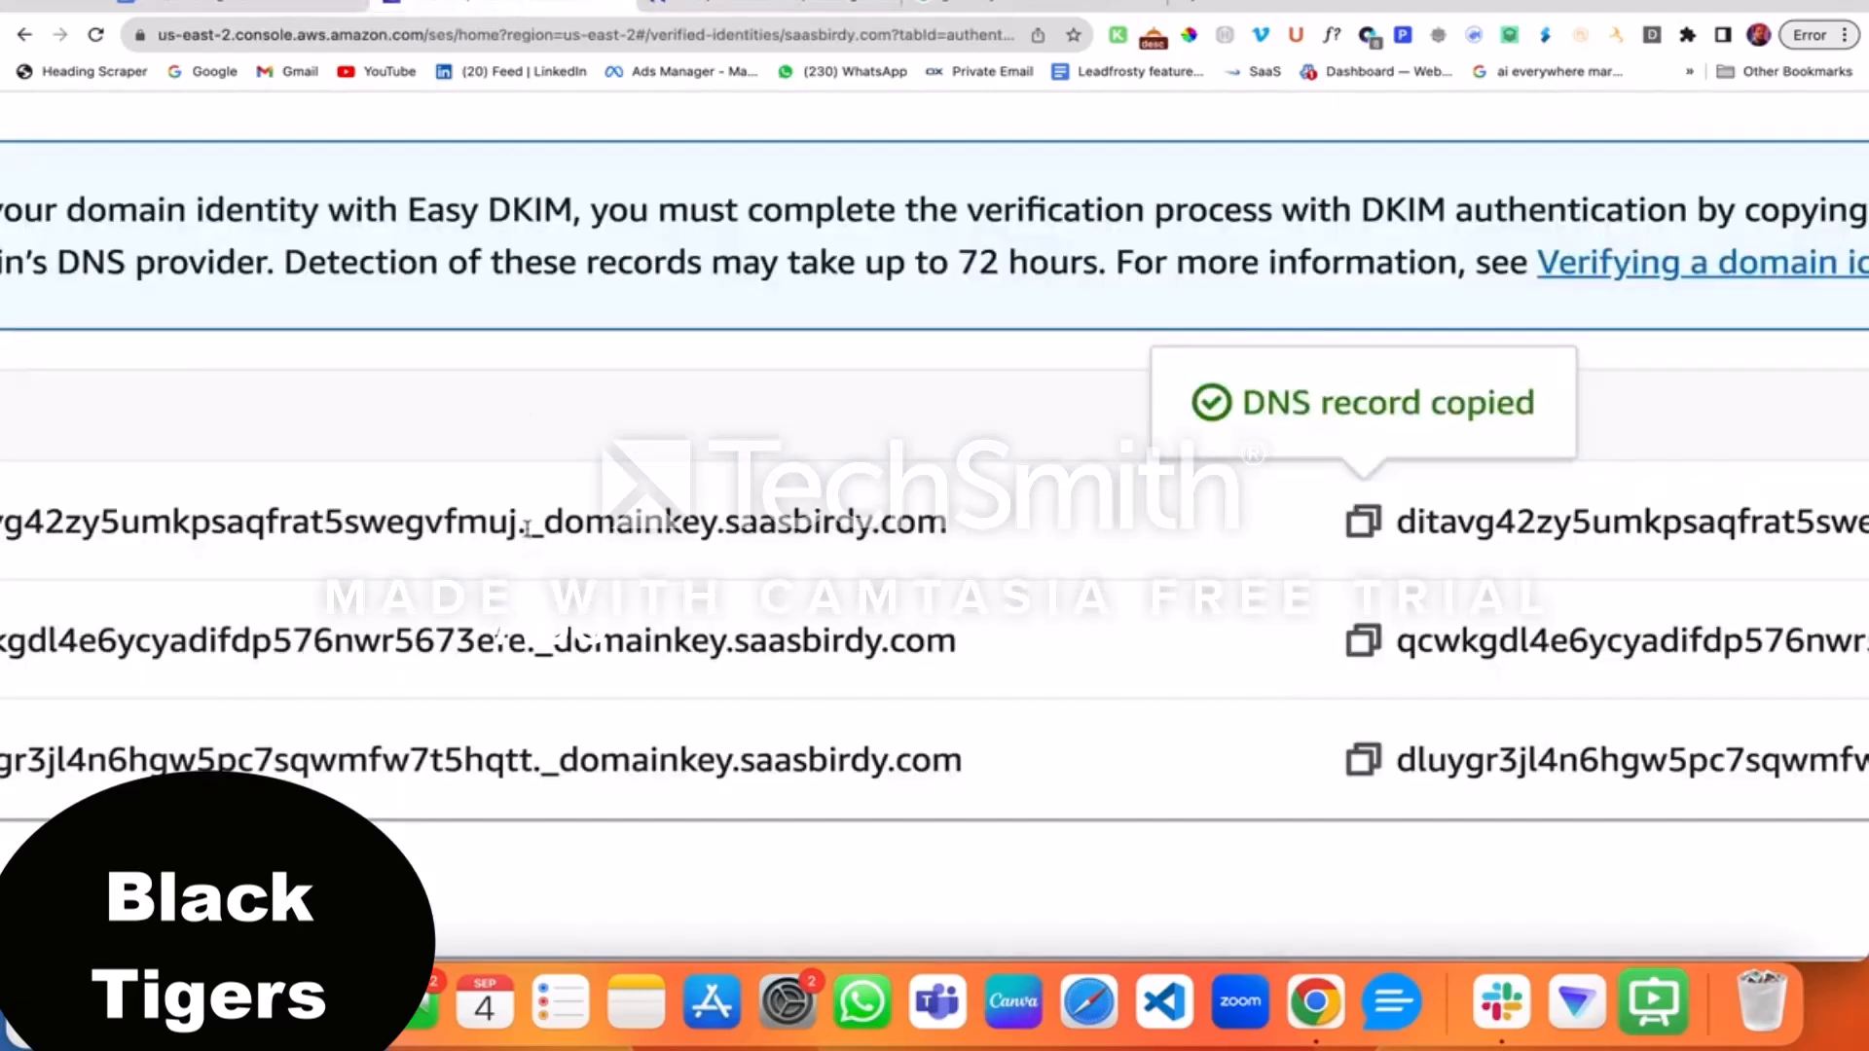
pyautogui.hscroll(-5, 527, 529)
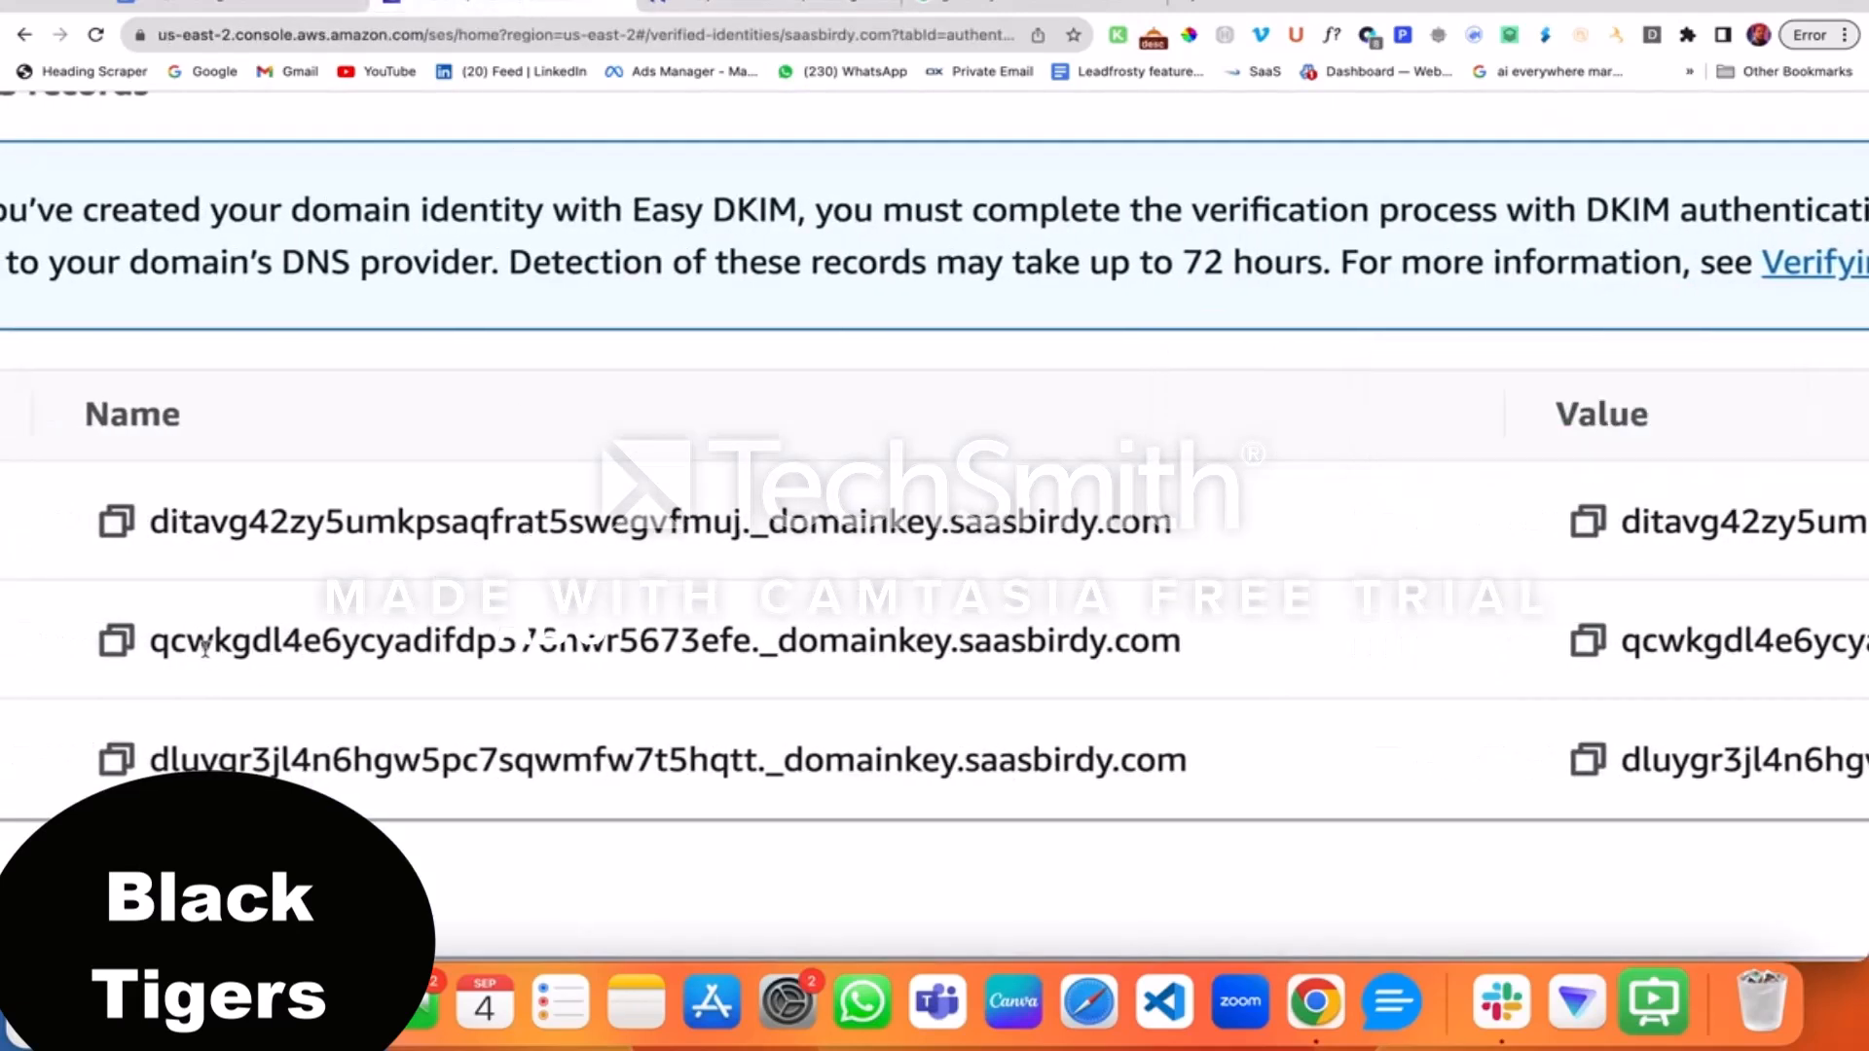
pyautogui.moveTo(151, 643); pyautogui.dragTo(950, 642)
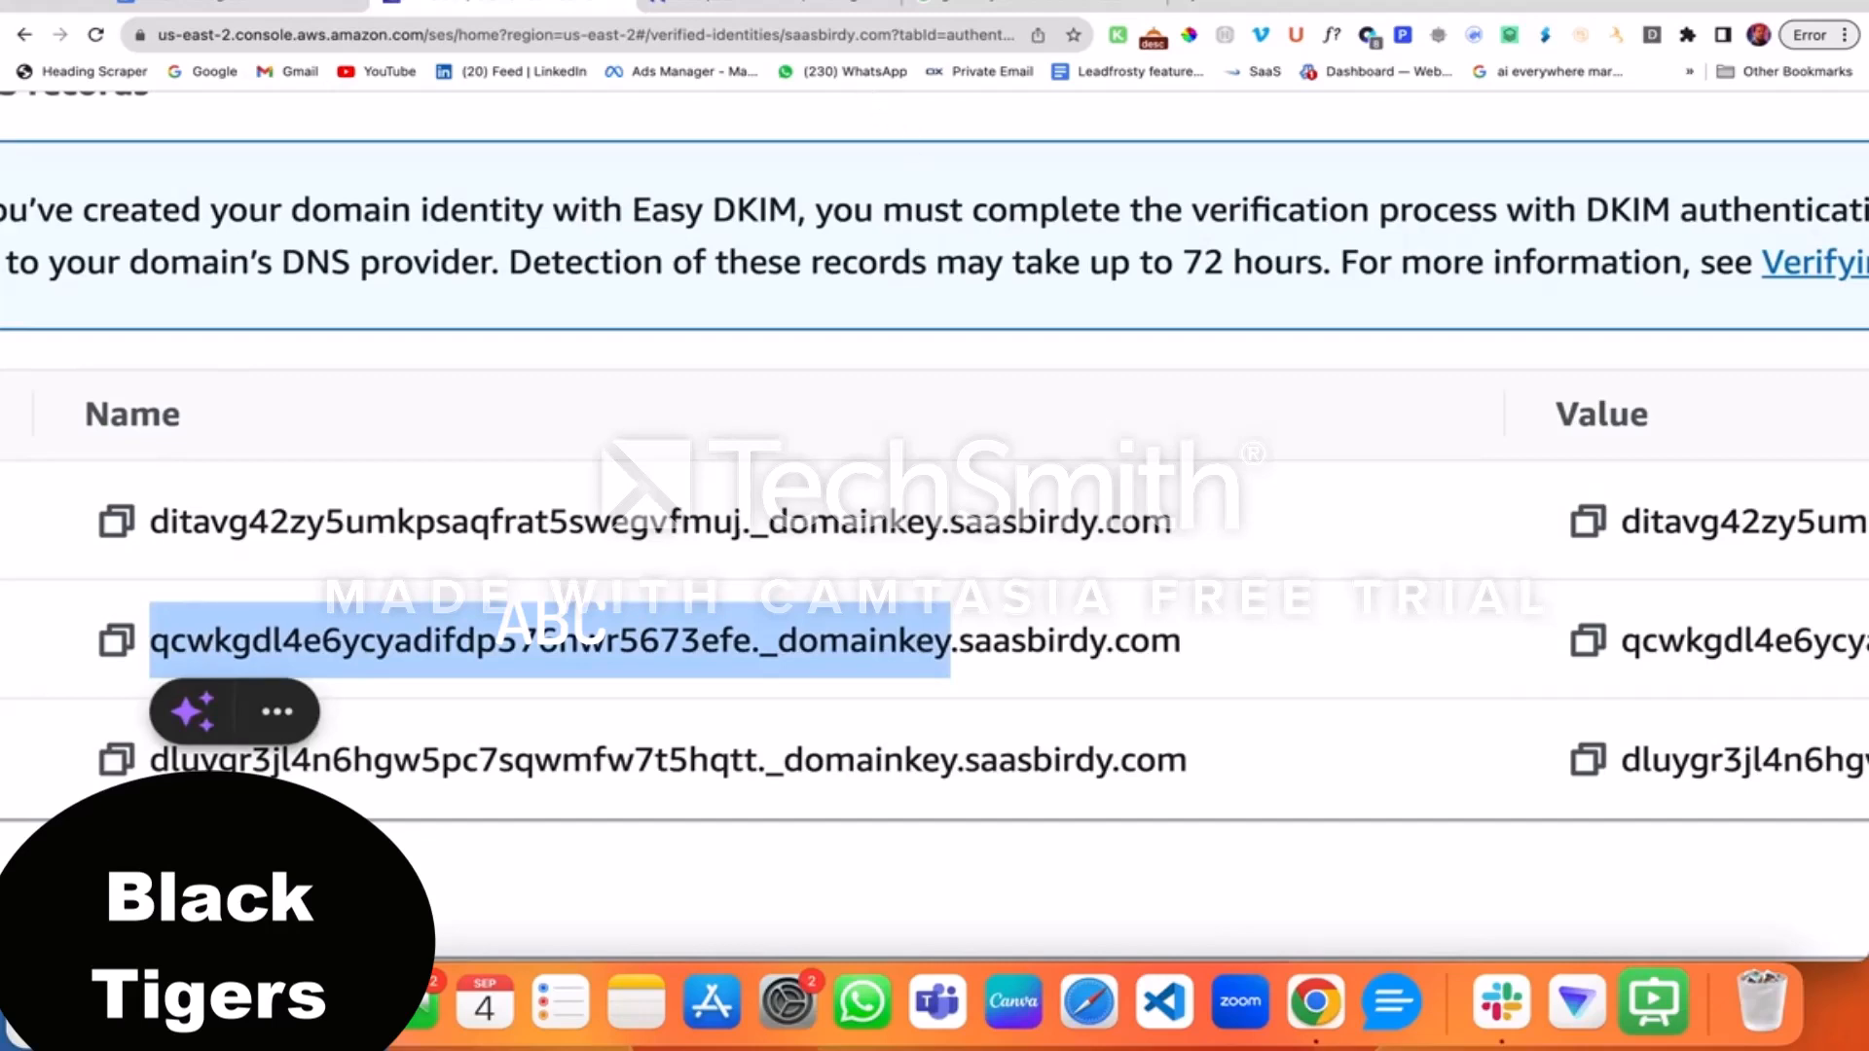
pyautogui.click(725, 4)
pyautogui.click(539, 741)
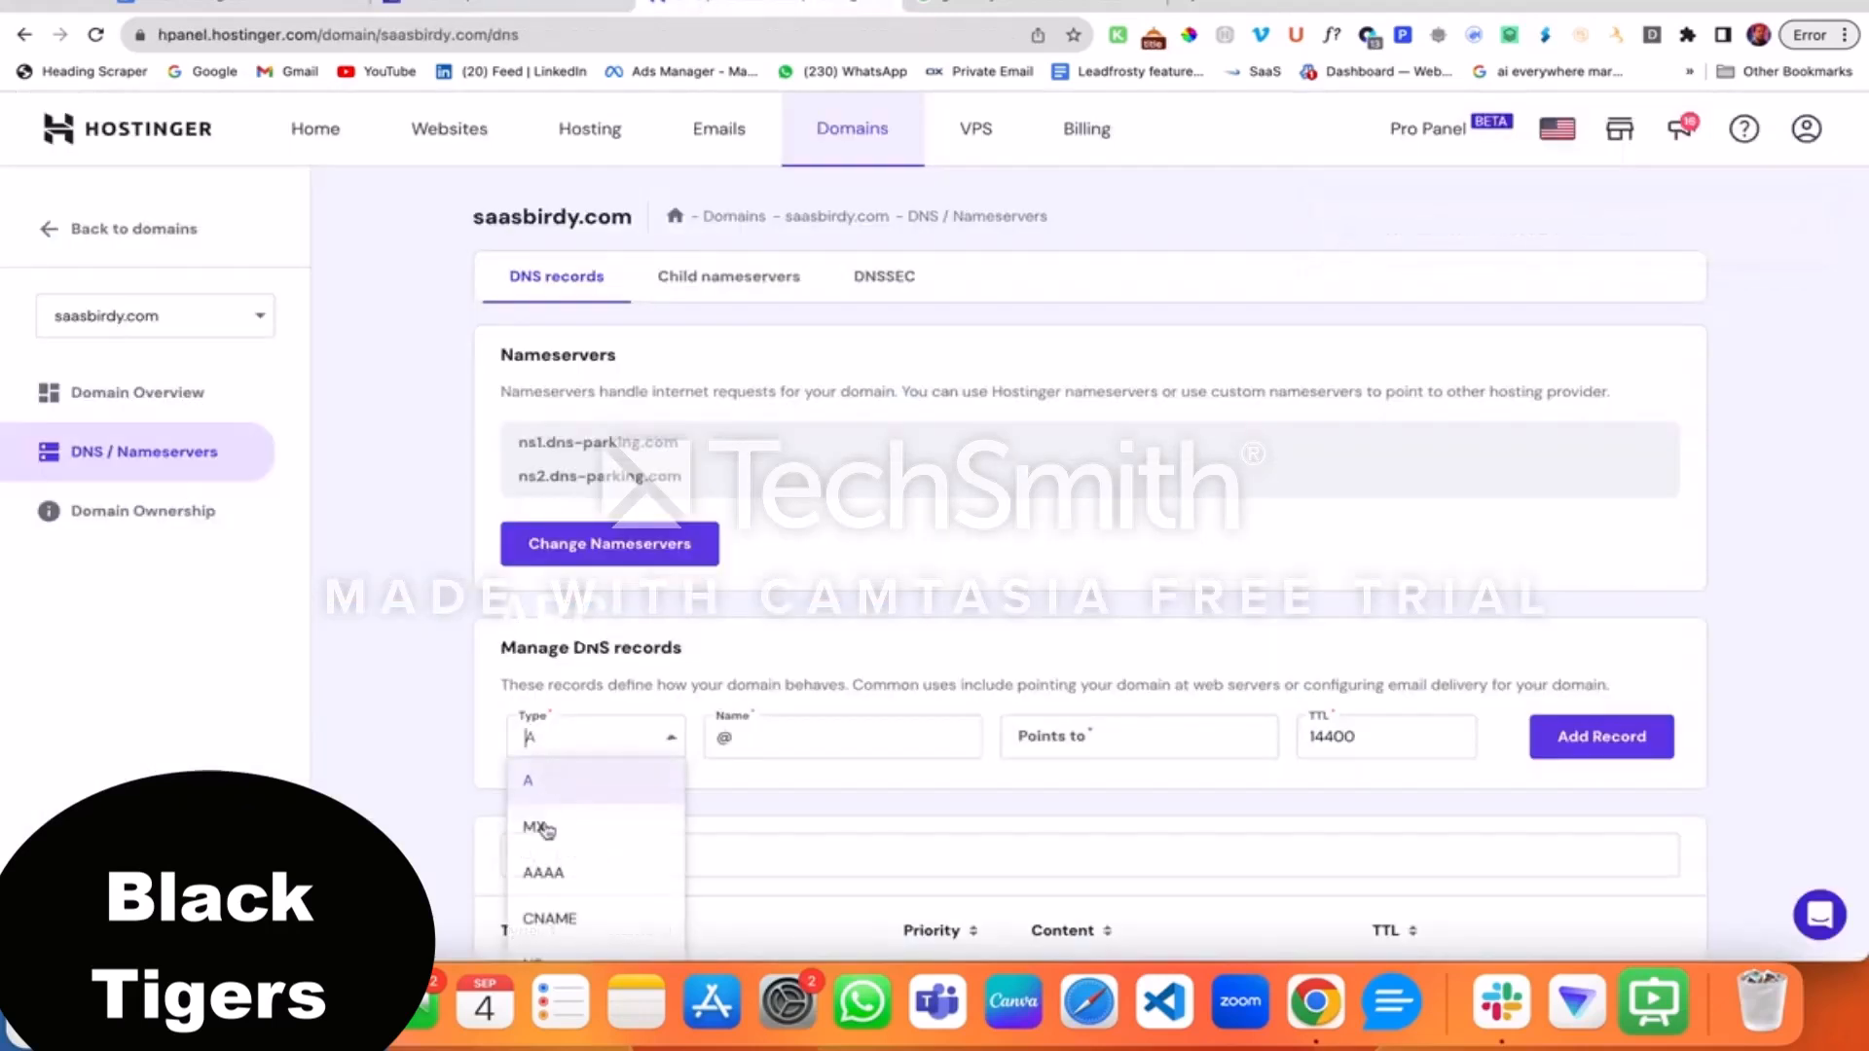
pyautogui.click(548, 919)
pyautogui.click(842, 752)
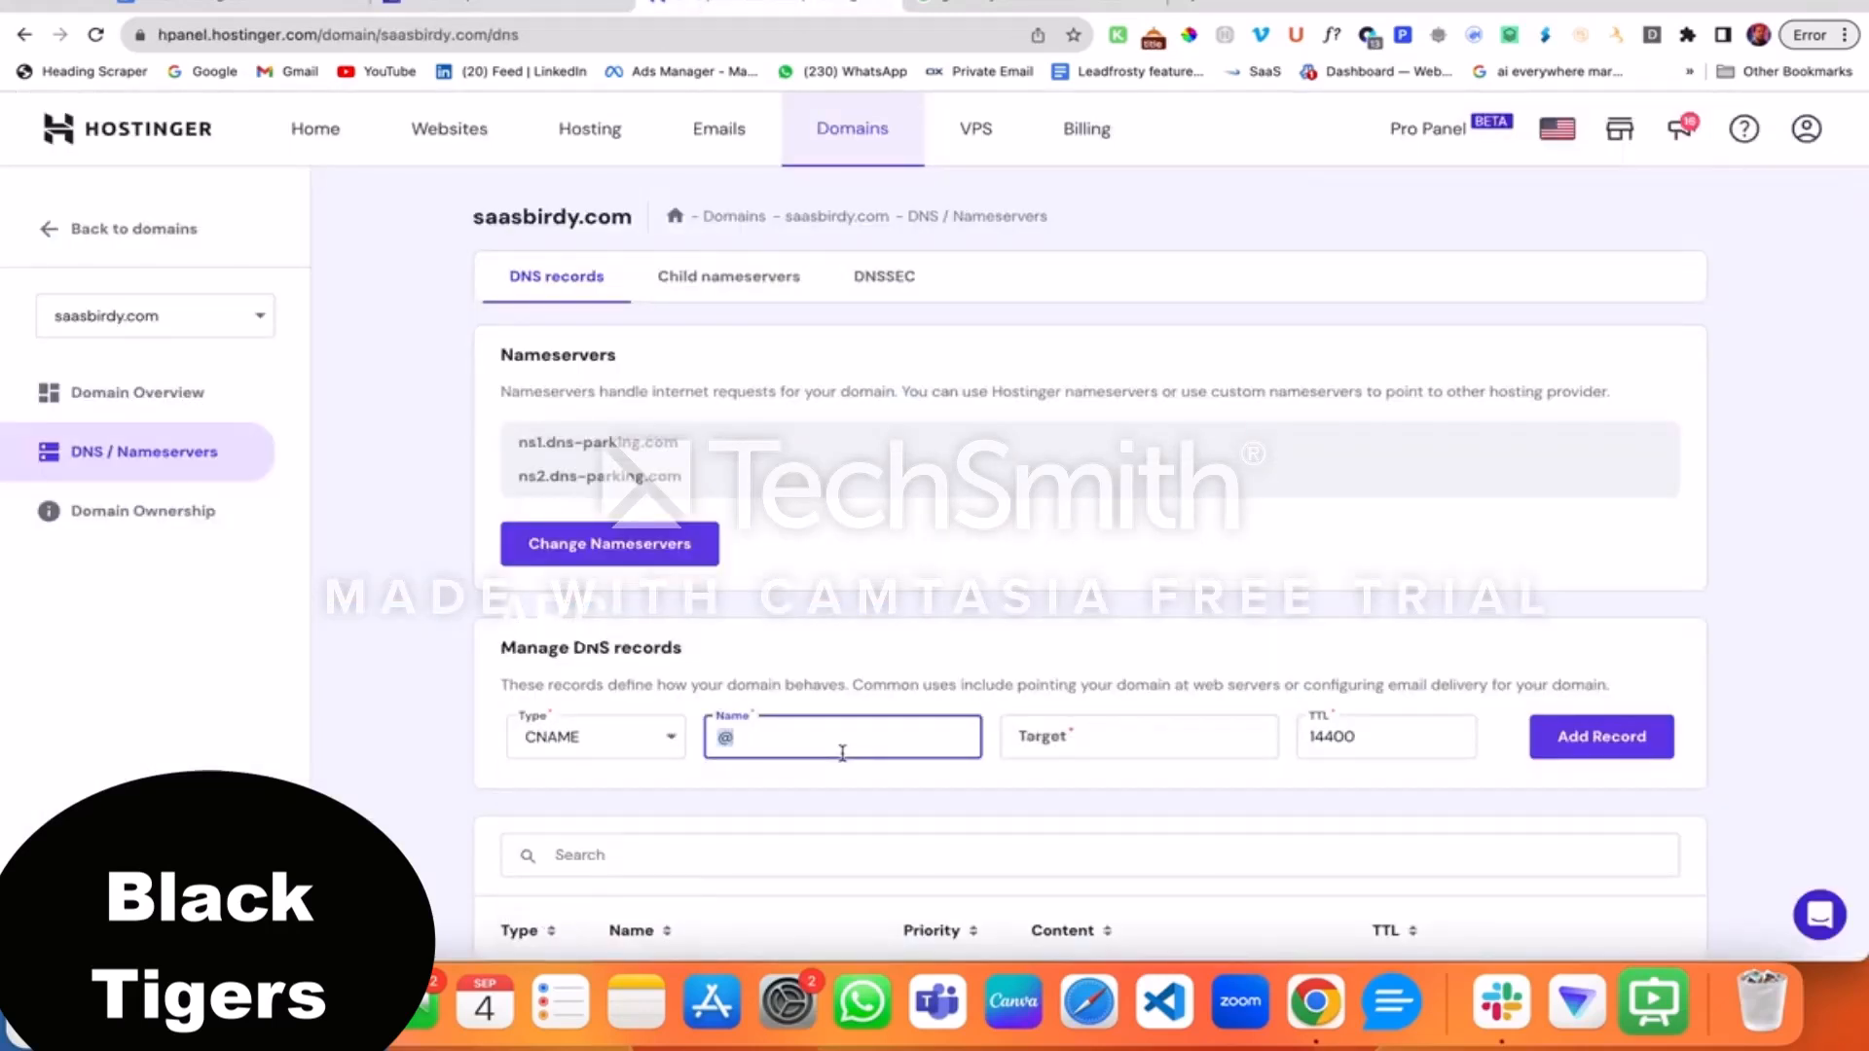
pyautogui.press('super+v')
# Copy the second DKIM CNAME value from Amazon SES into the Hostinger record's target and add the record
pyautogui.click(547, 8)
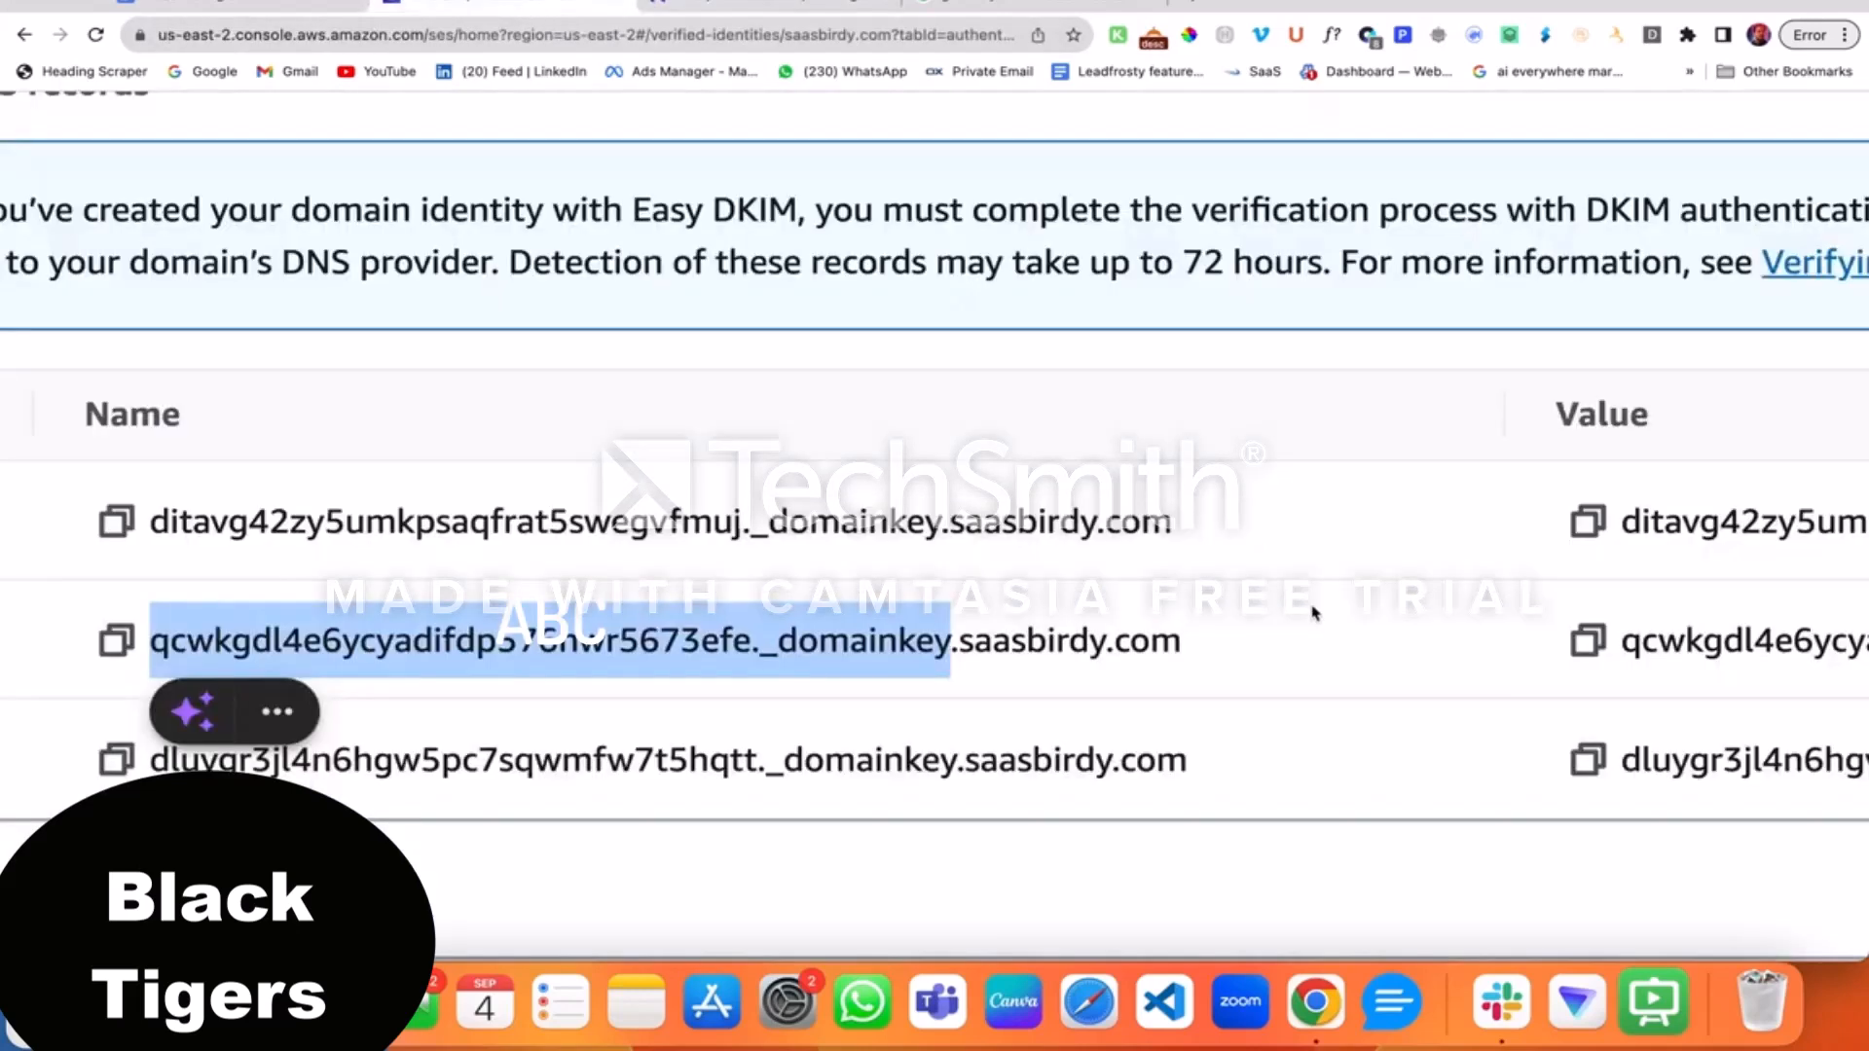
pyautogui.click(1588, 640)
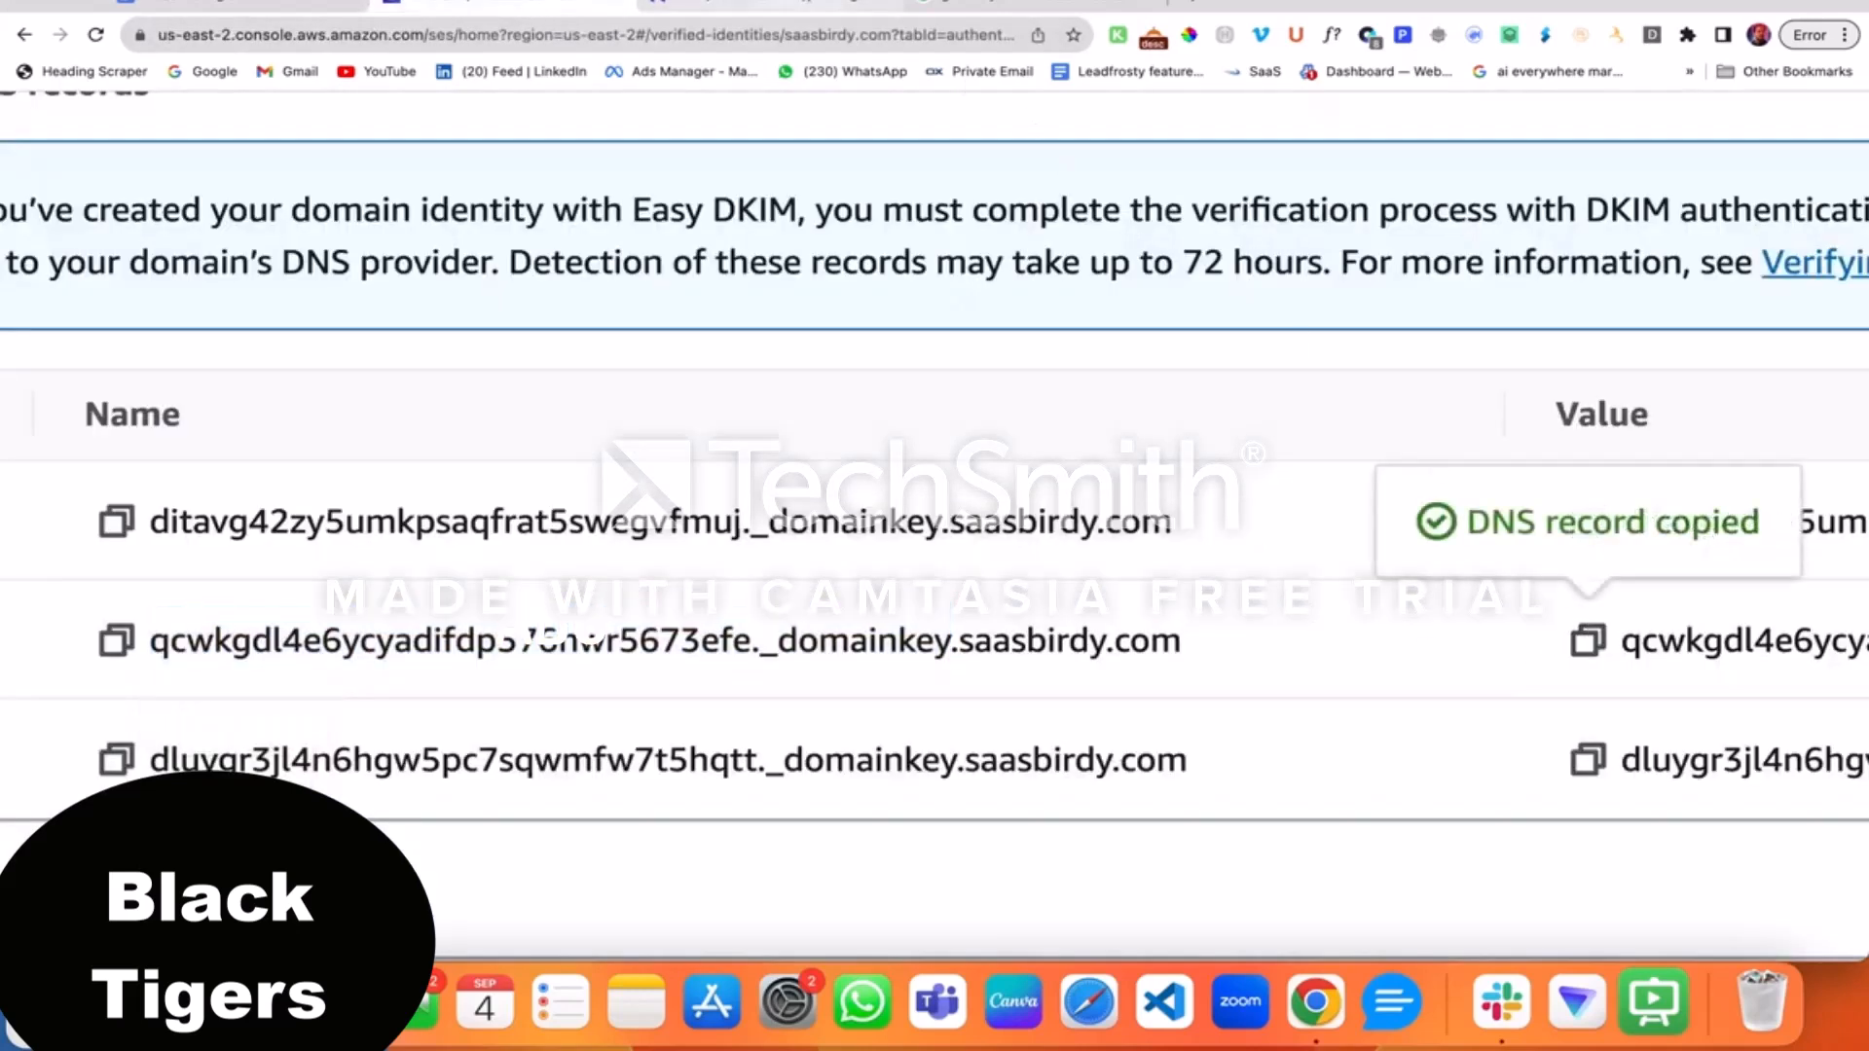
pyautogui.hotkey('ctrl', 'Tab')
pyautogui.click(1130, 743)
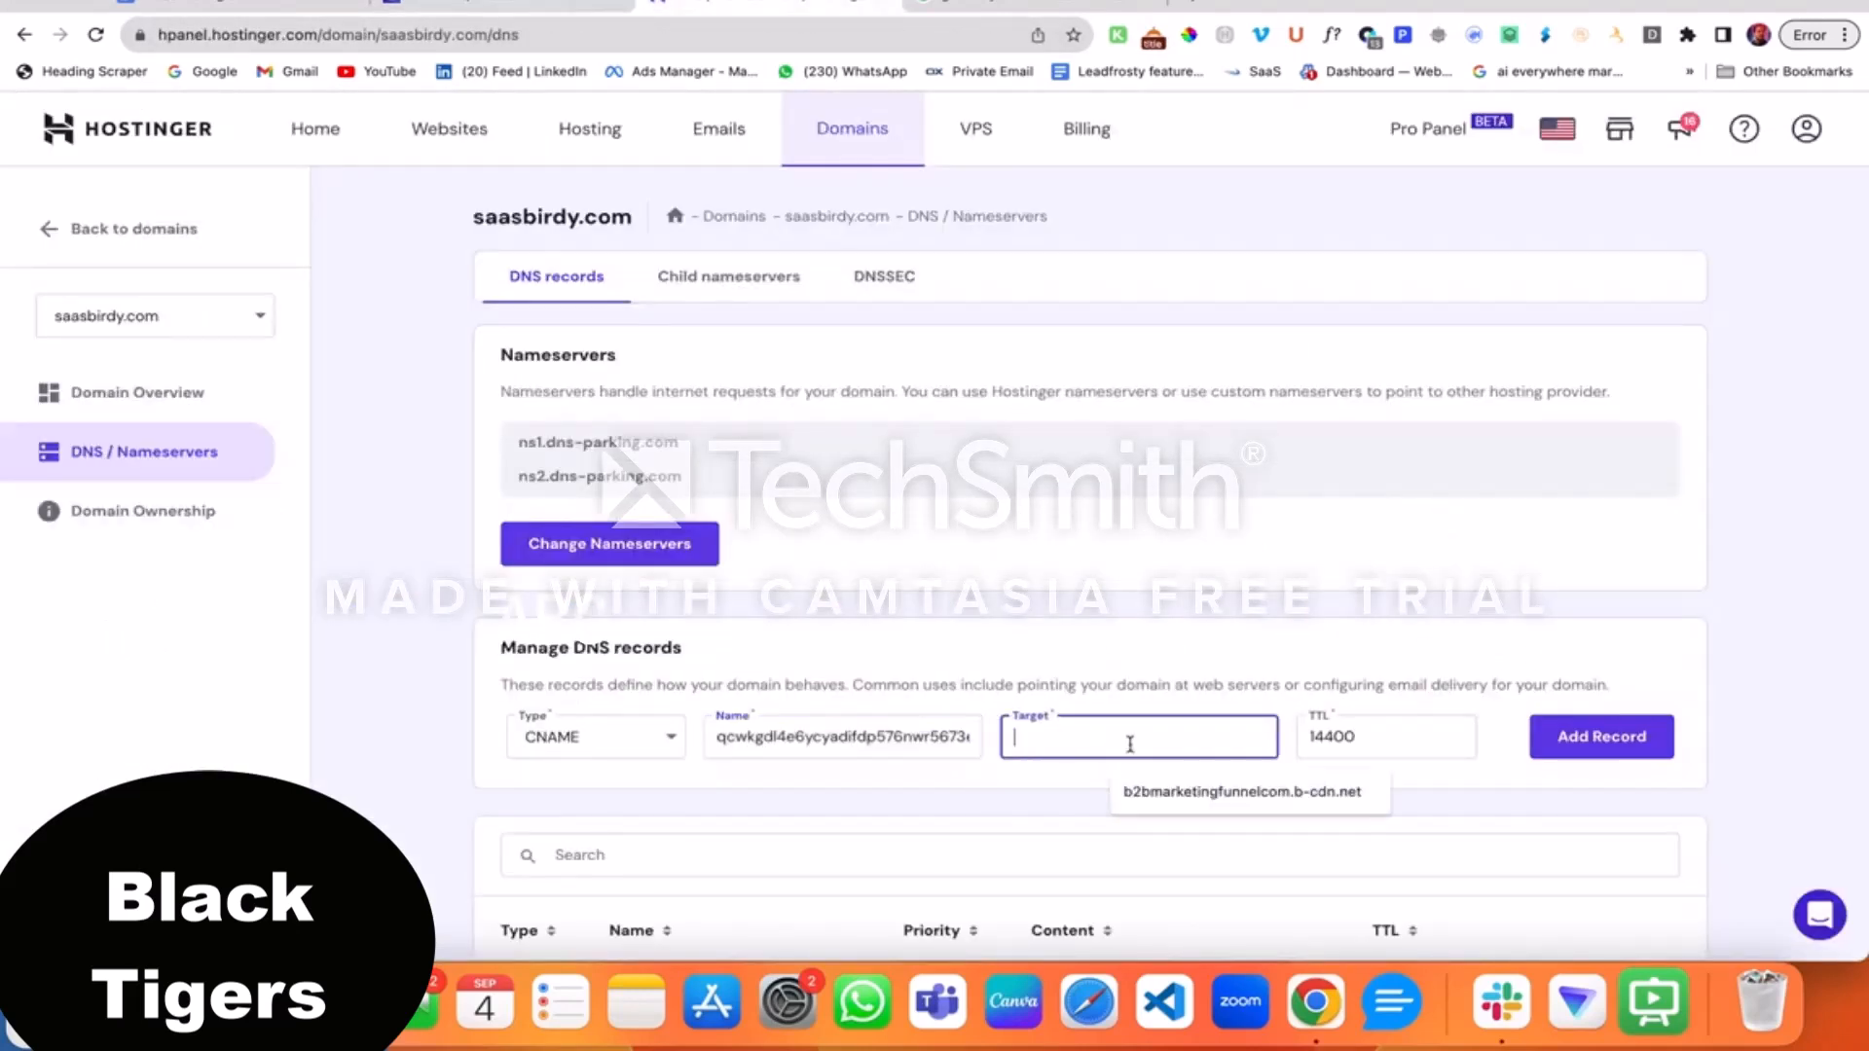
pyautogui.press('super+v')
pyautogui.click(1667, 745)
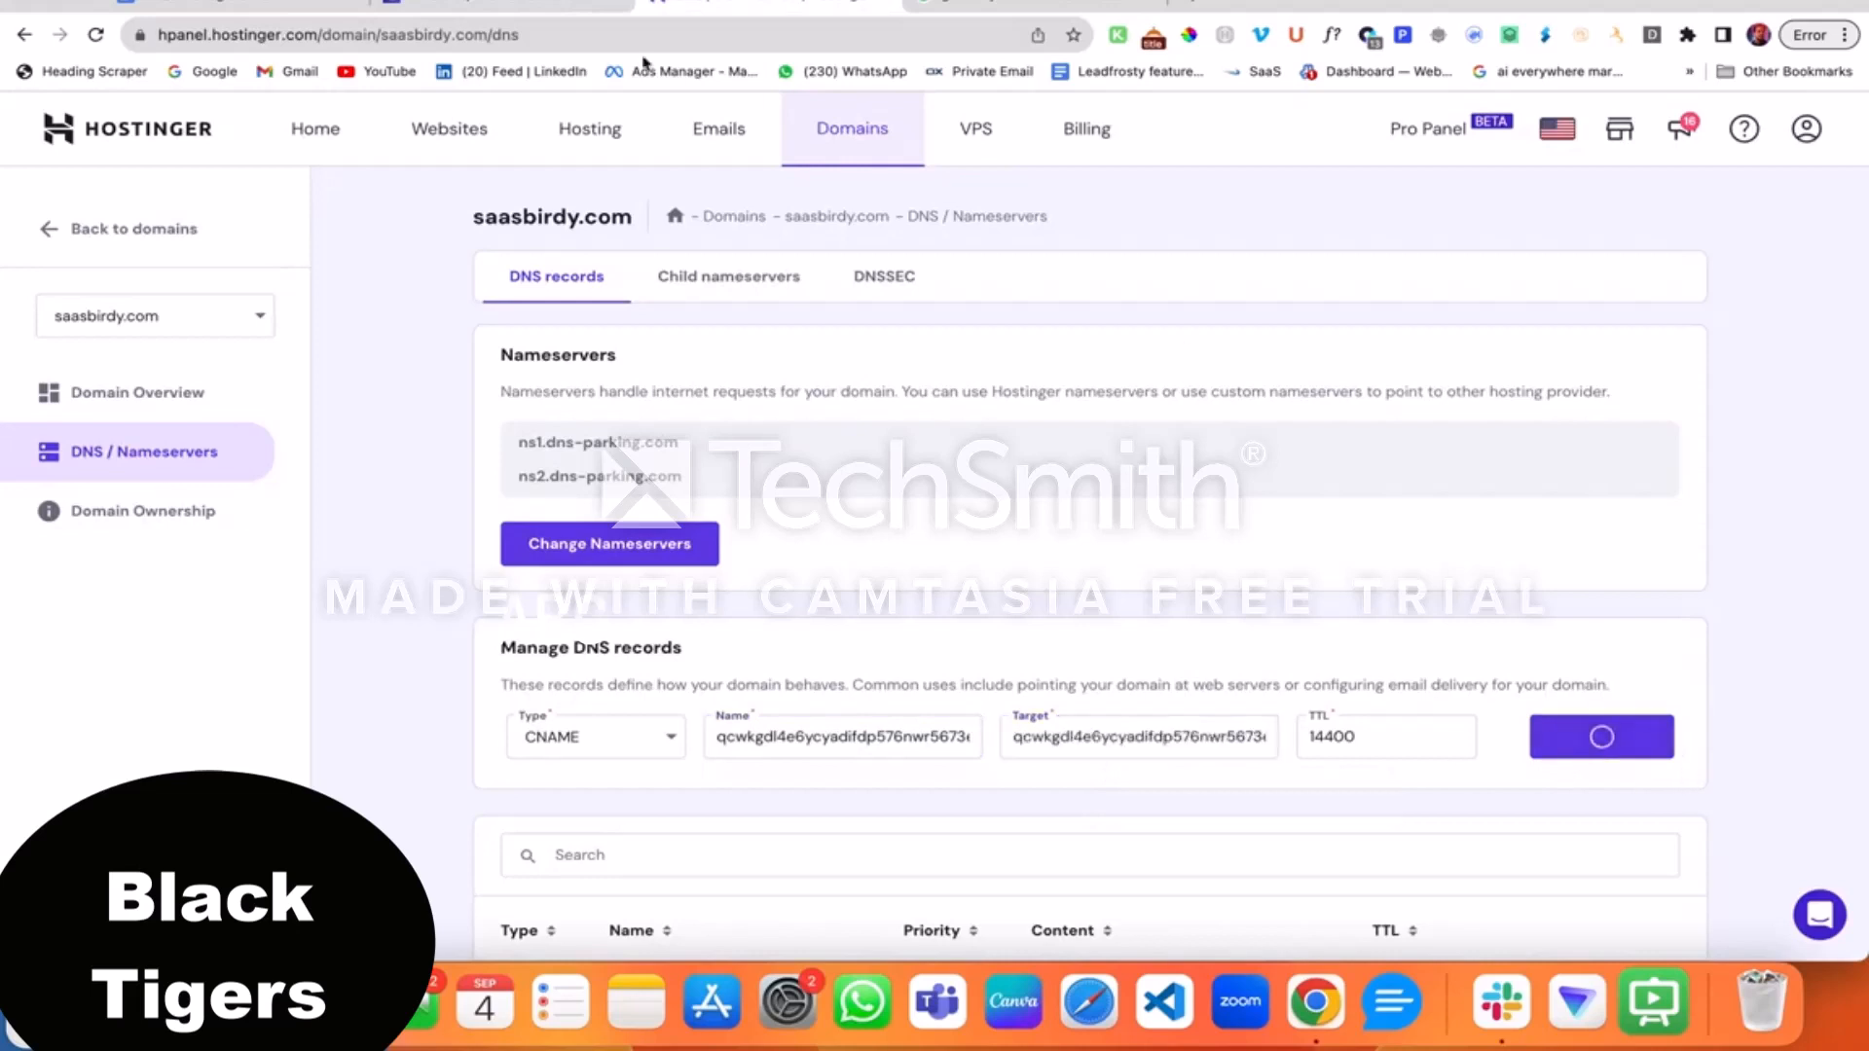
# Copy the third DKIM name up to "_domainkey" from Amazon SES and paste it as the name of another CNAME record in Hostinger
pyautogui.click(535, 8)
pyautogui.moveTo(258, 757); pyautogui.dragTo(894, 752)
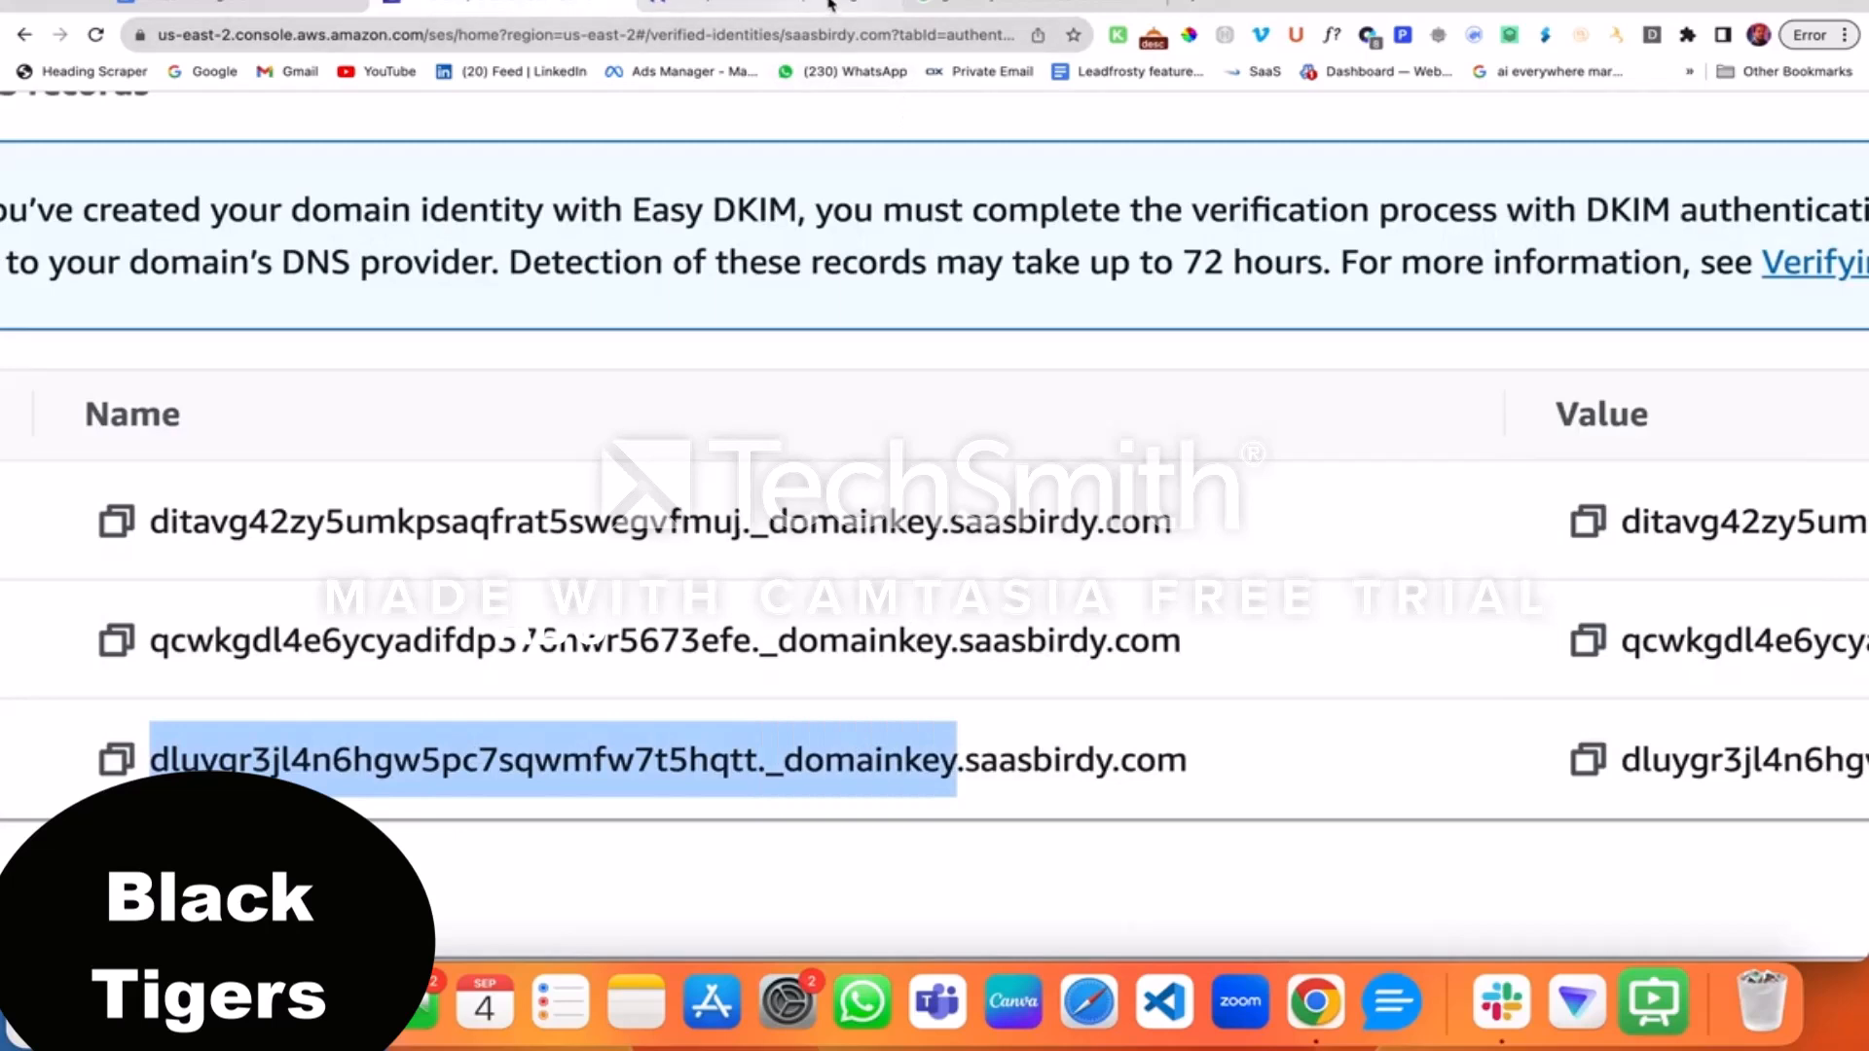
pyautogui.click(769, 9)
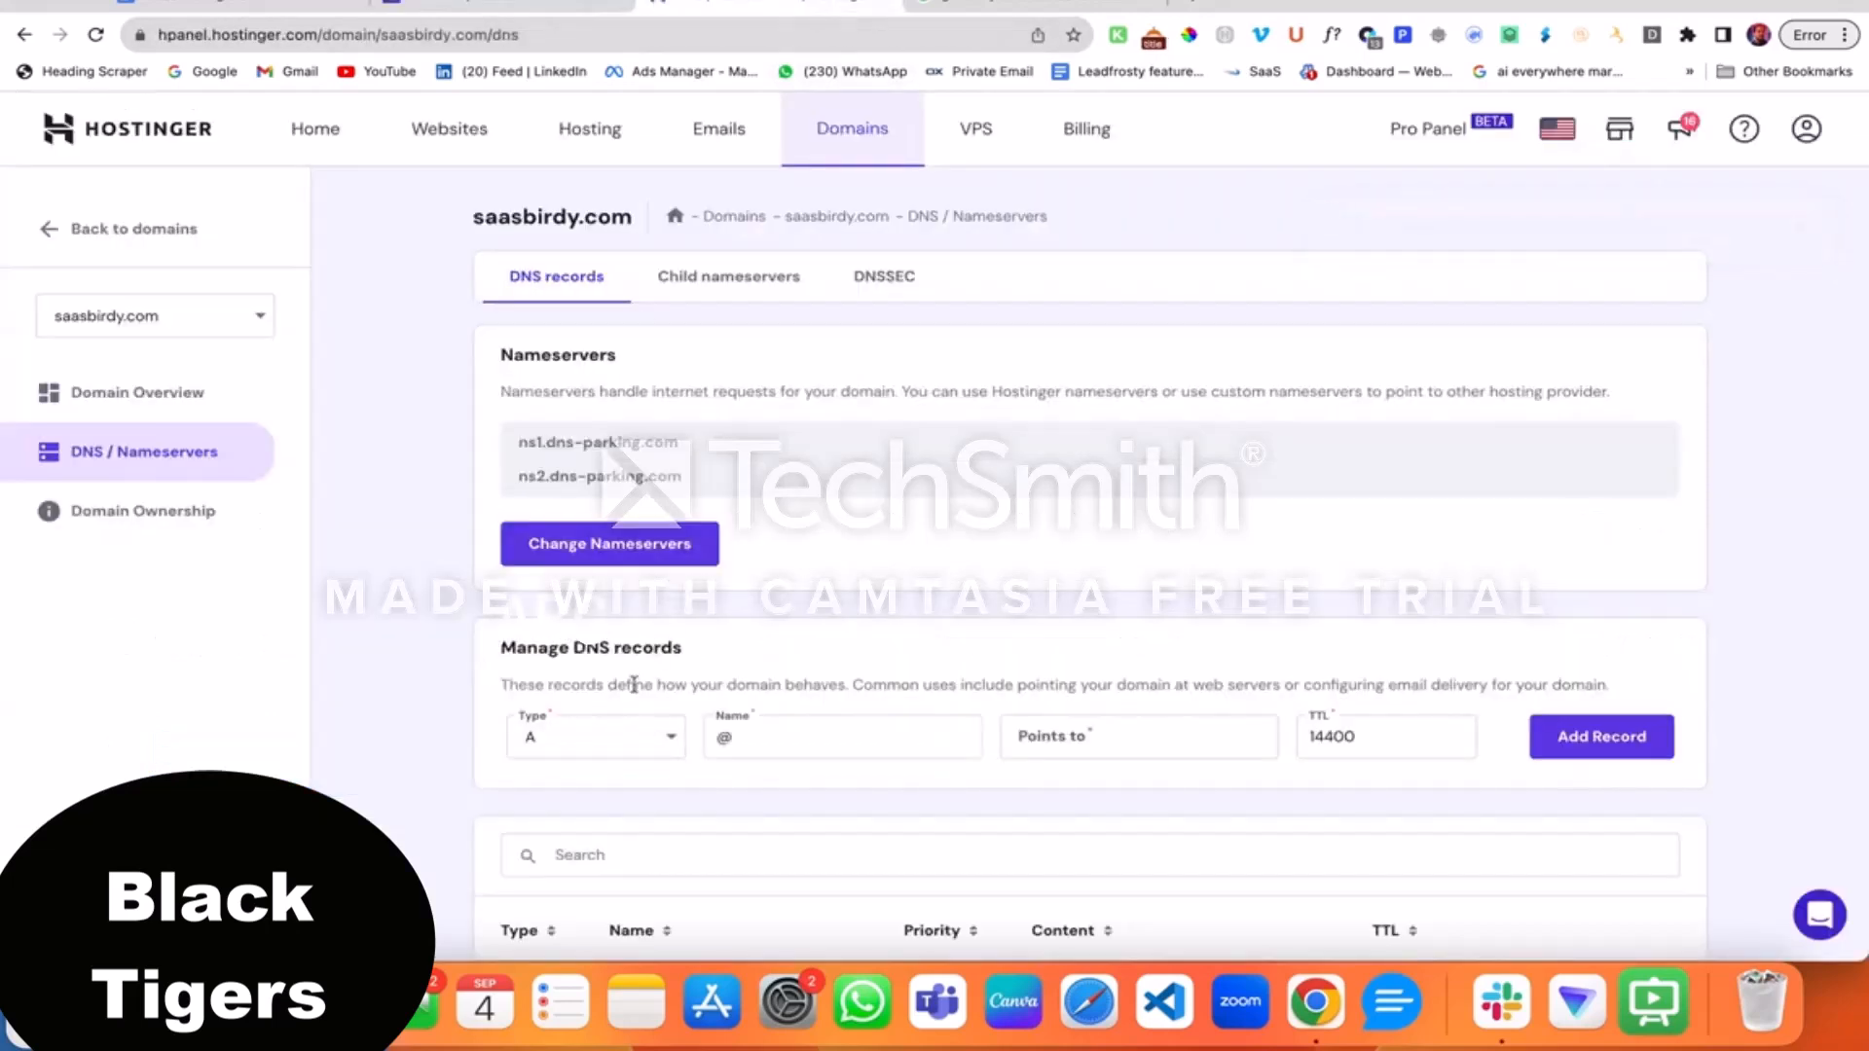
pyautogui.click(594, 753)
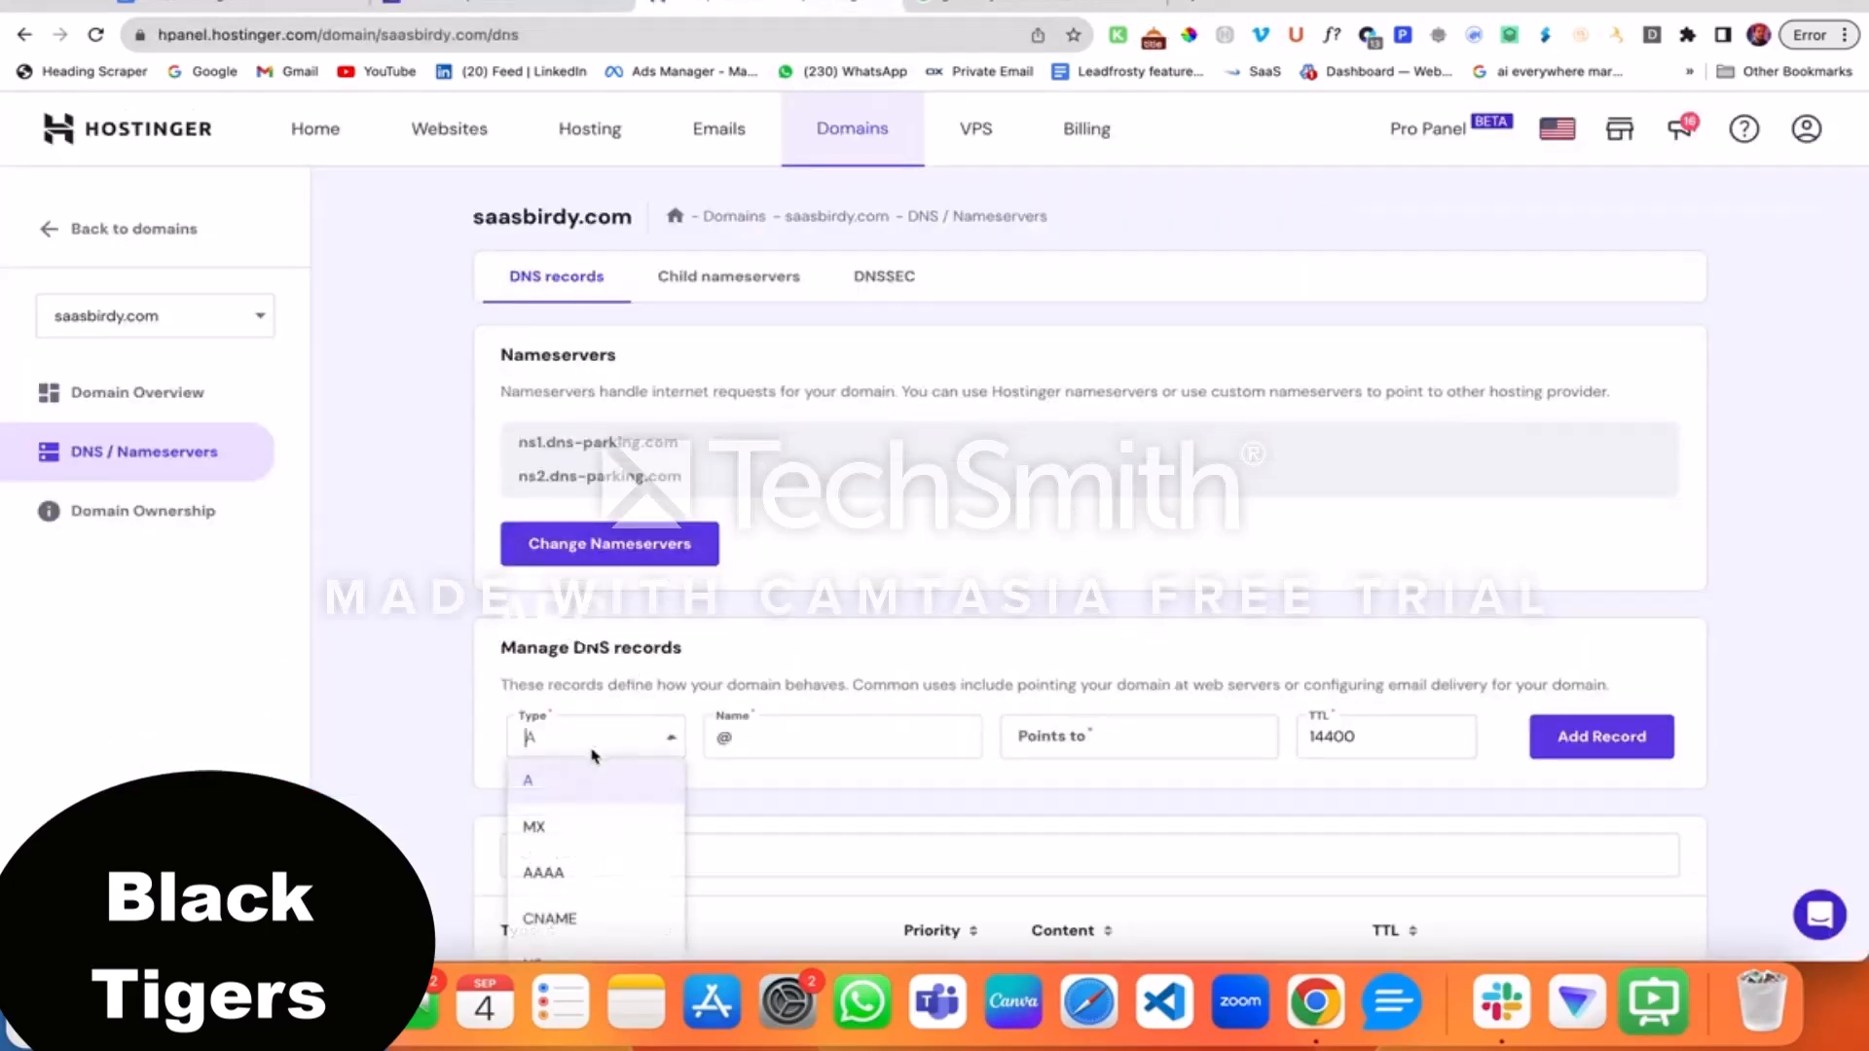
pyautogui.click(555, 919)
pyautogui.click(779, 752)
pyautogui.hotkey('ctrl', 'v')
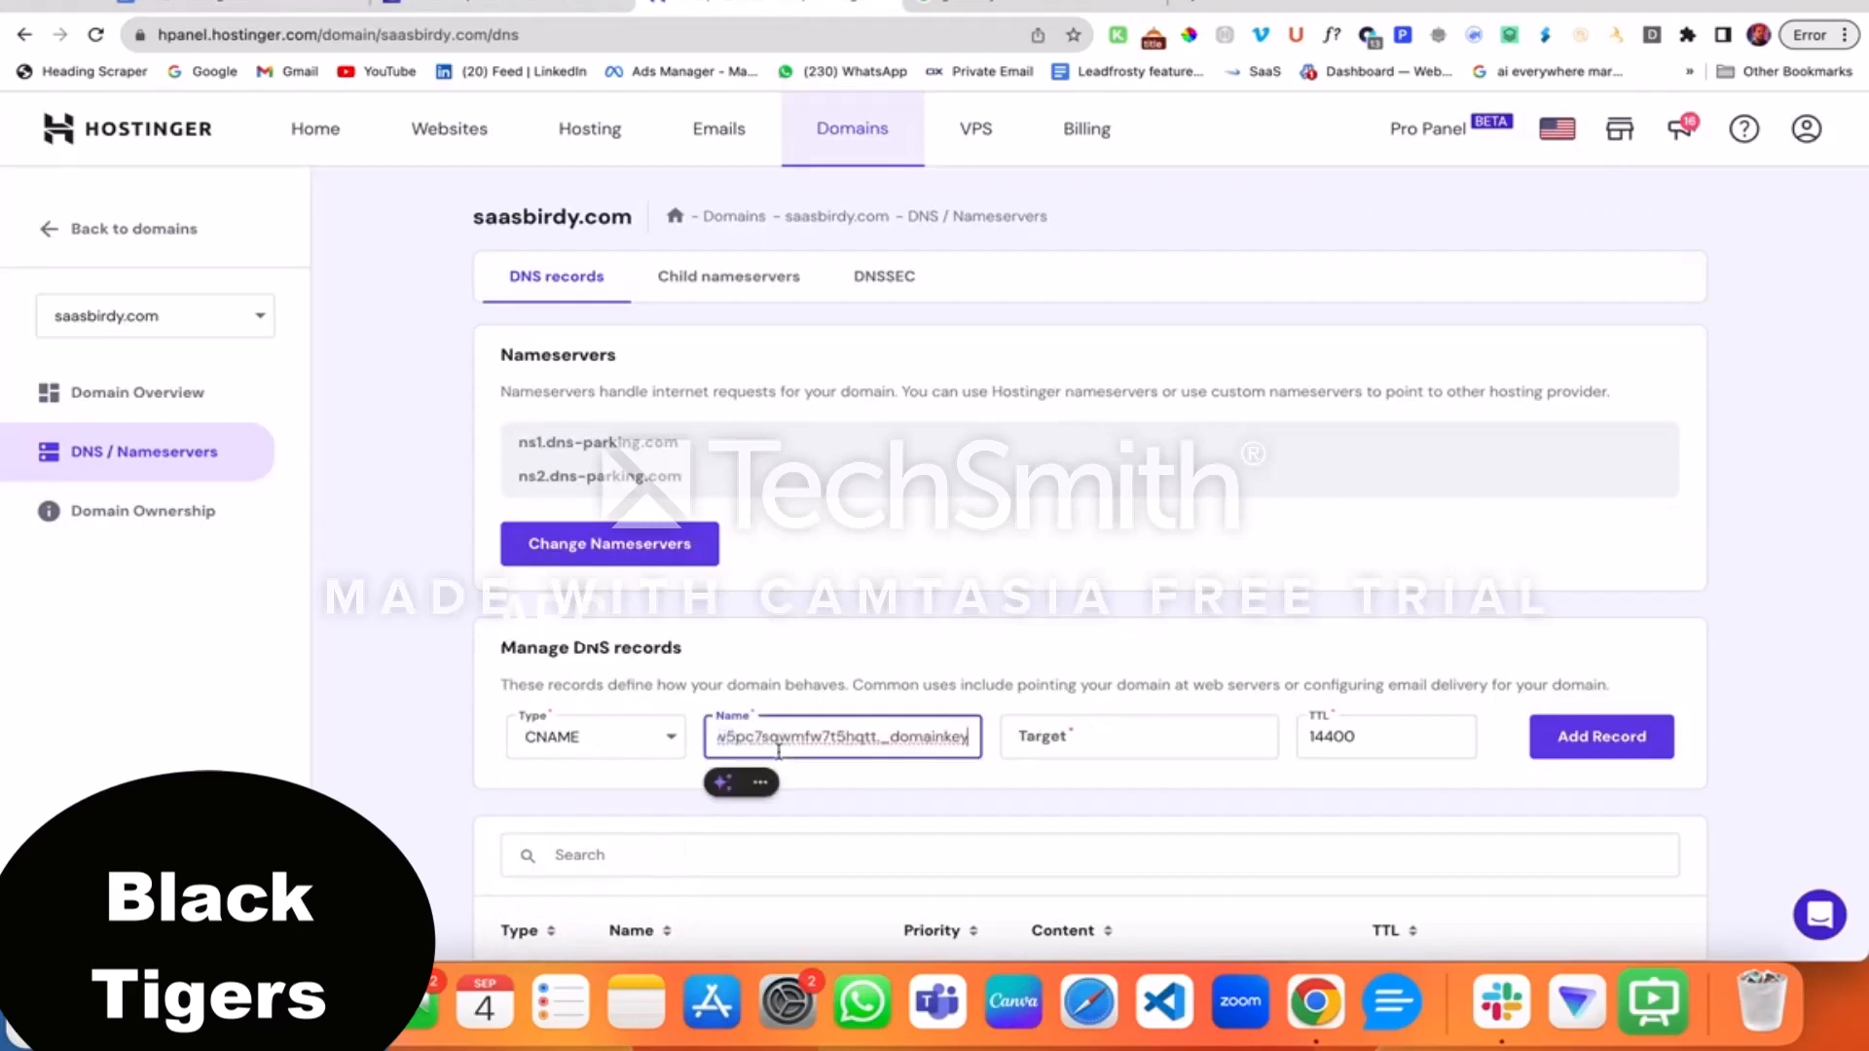
# Copy the third DKIM CNAME value from Amazon SES into the Hostinger record's target and add the record
pyautogui.click(526, 9)
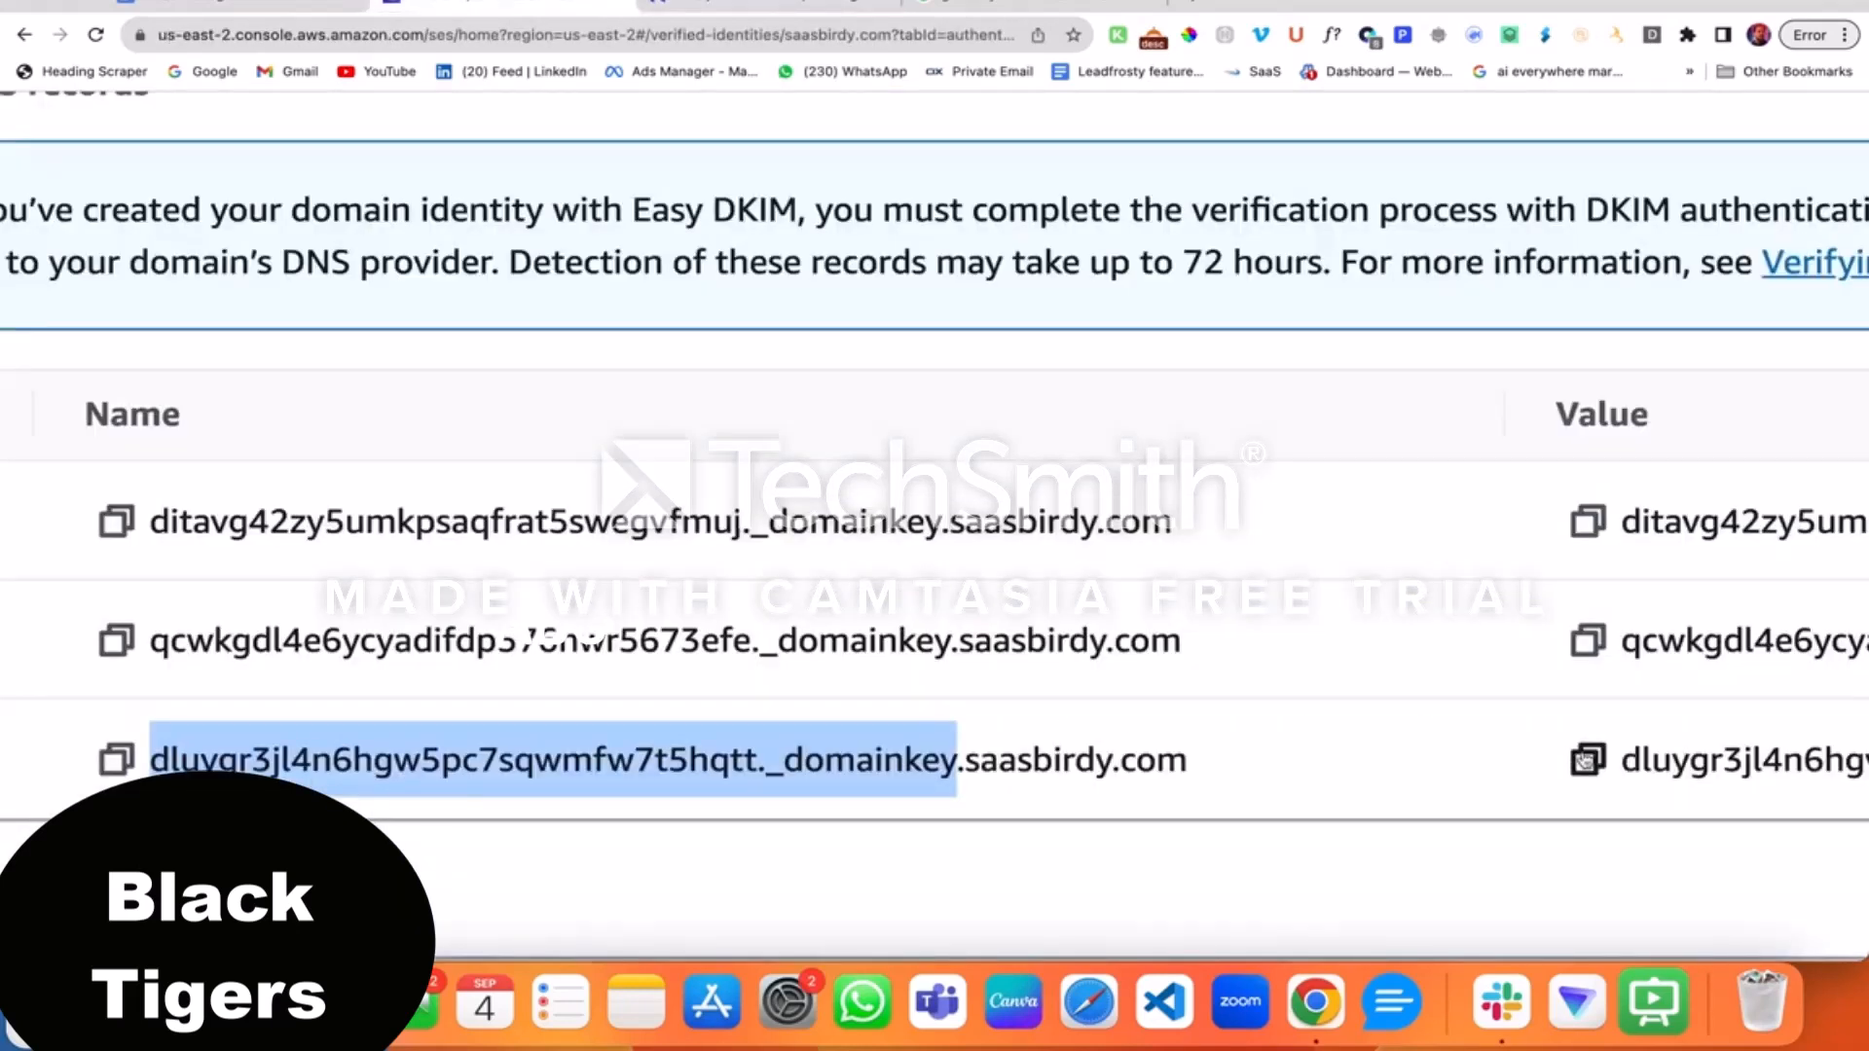
pyautogui.click(1588, 759)
pyautogui.click(844, 12)
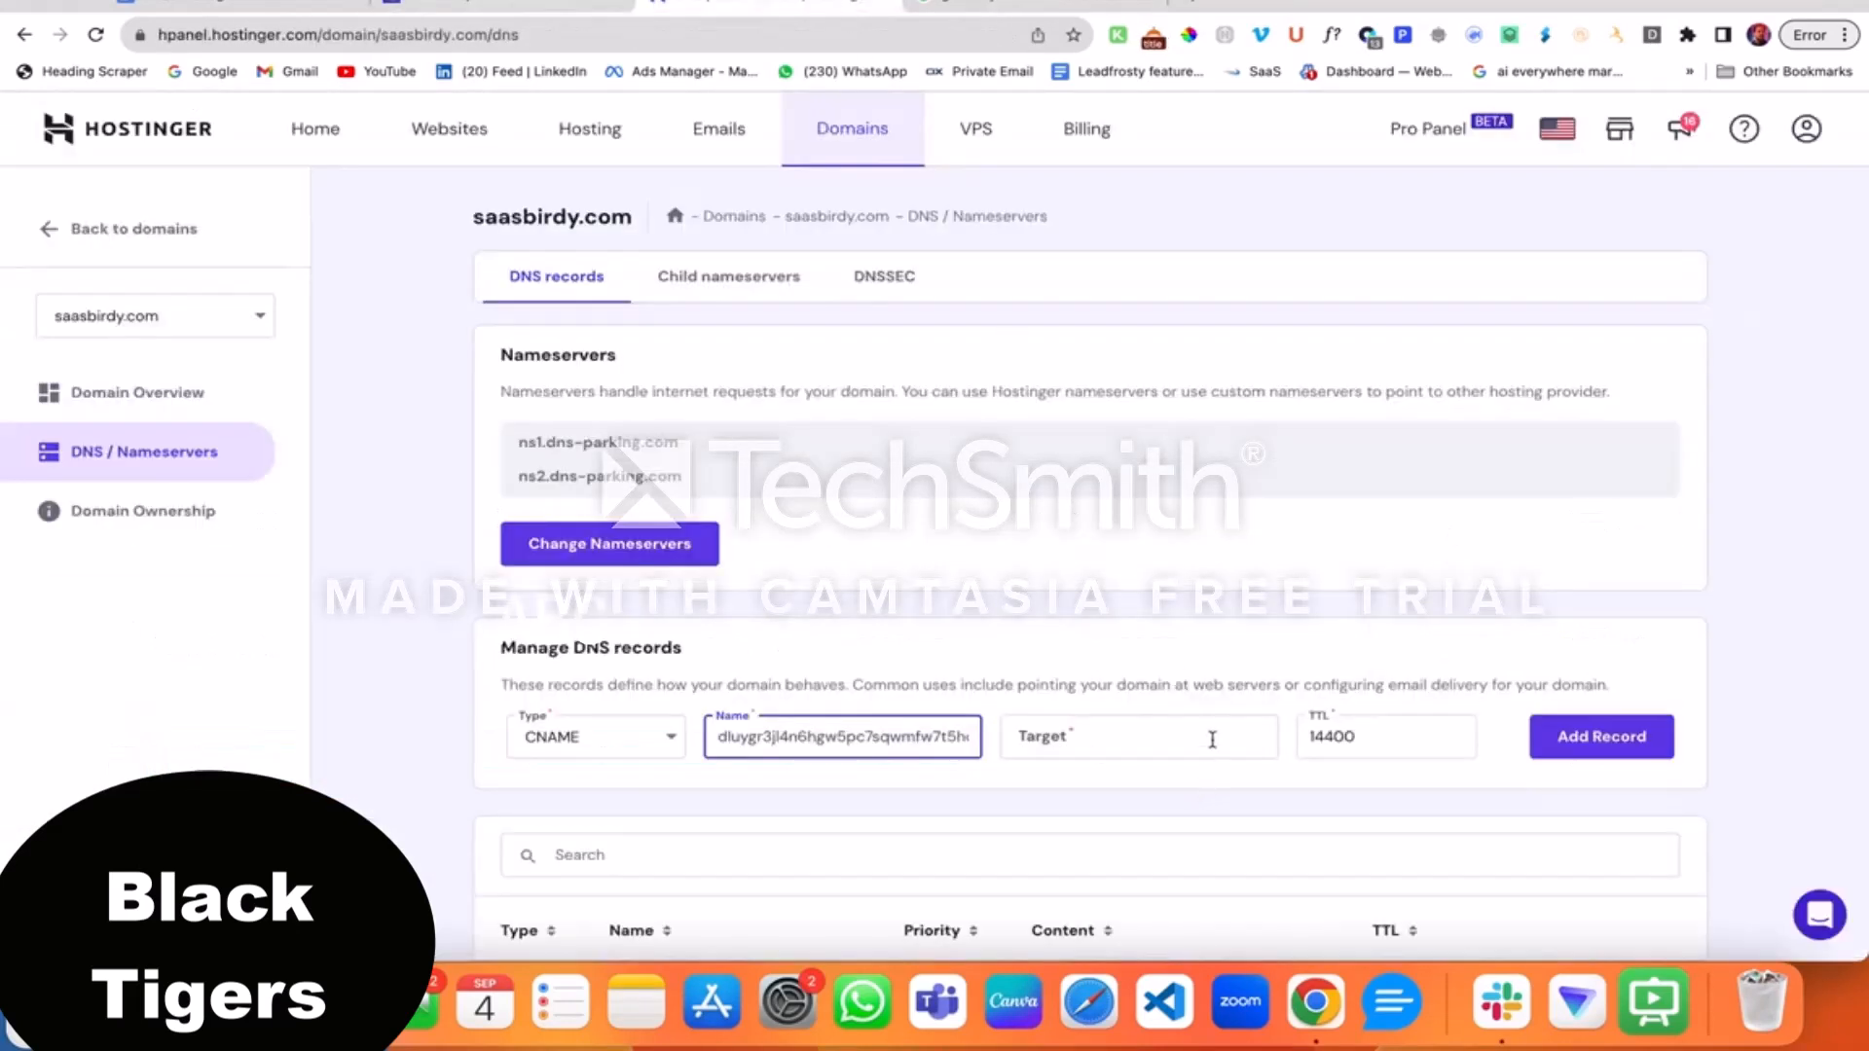
pyautogui.click(1212, 740)
pyautogui.hotkey('ctrl', 'v')
pyautogui.click(1624, 743)
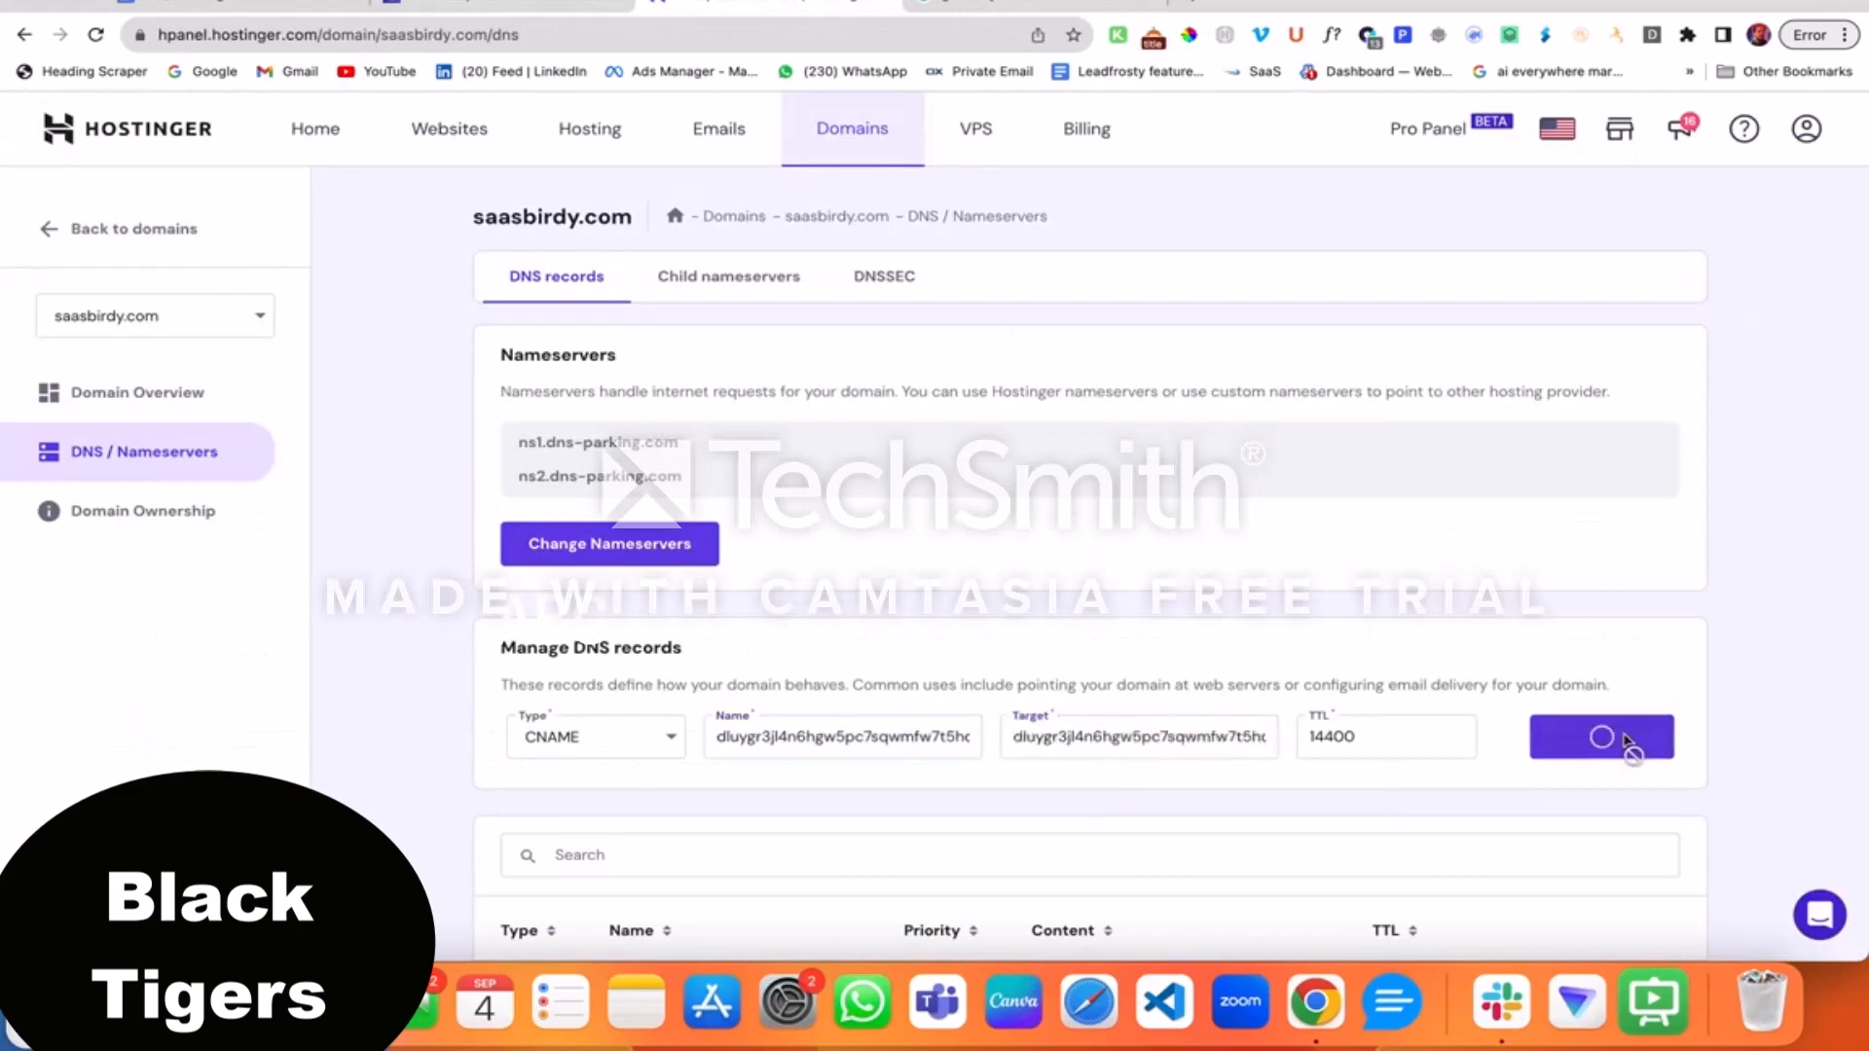
# Find the custom MAIL FROM records of saasbirdy.com in Amazon SES and select the "mailing" part of the MX name
pyautogui.click(545, 8)
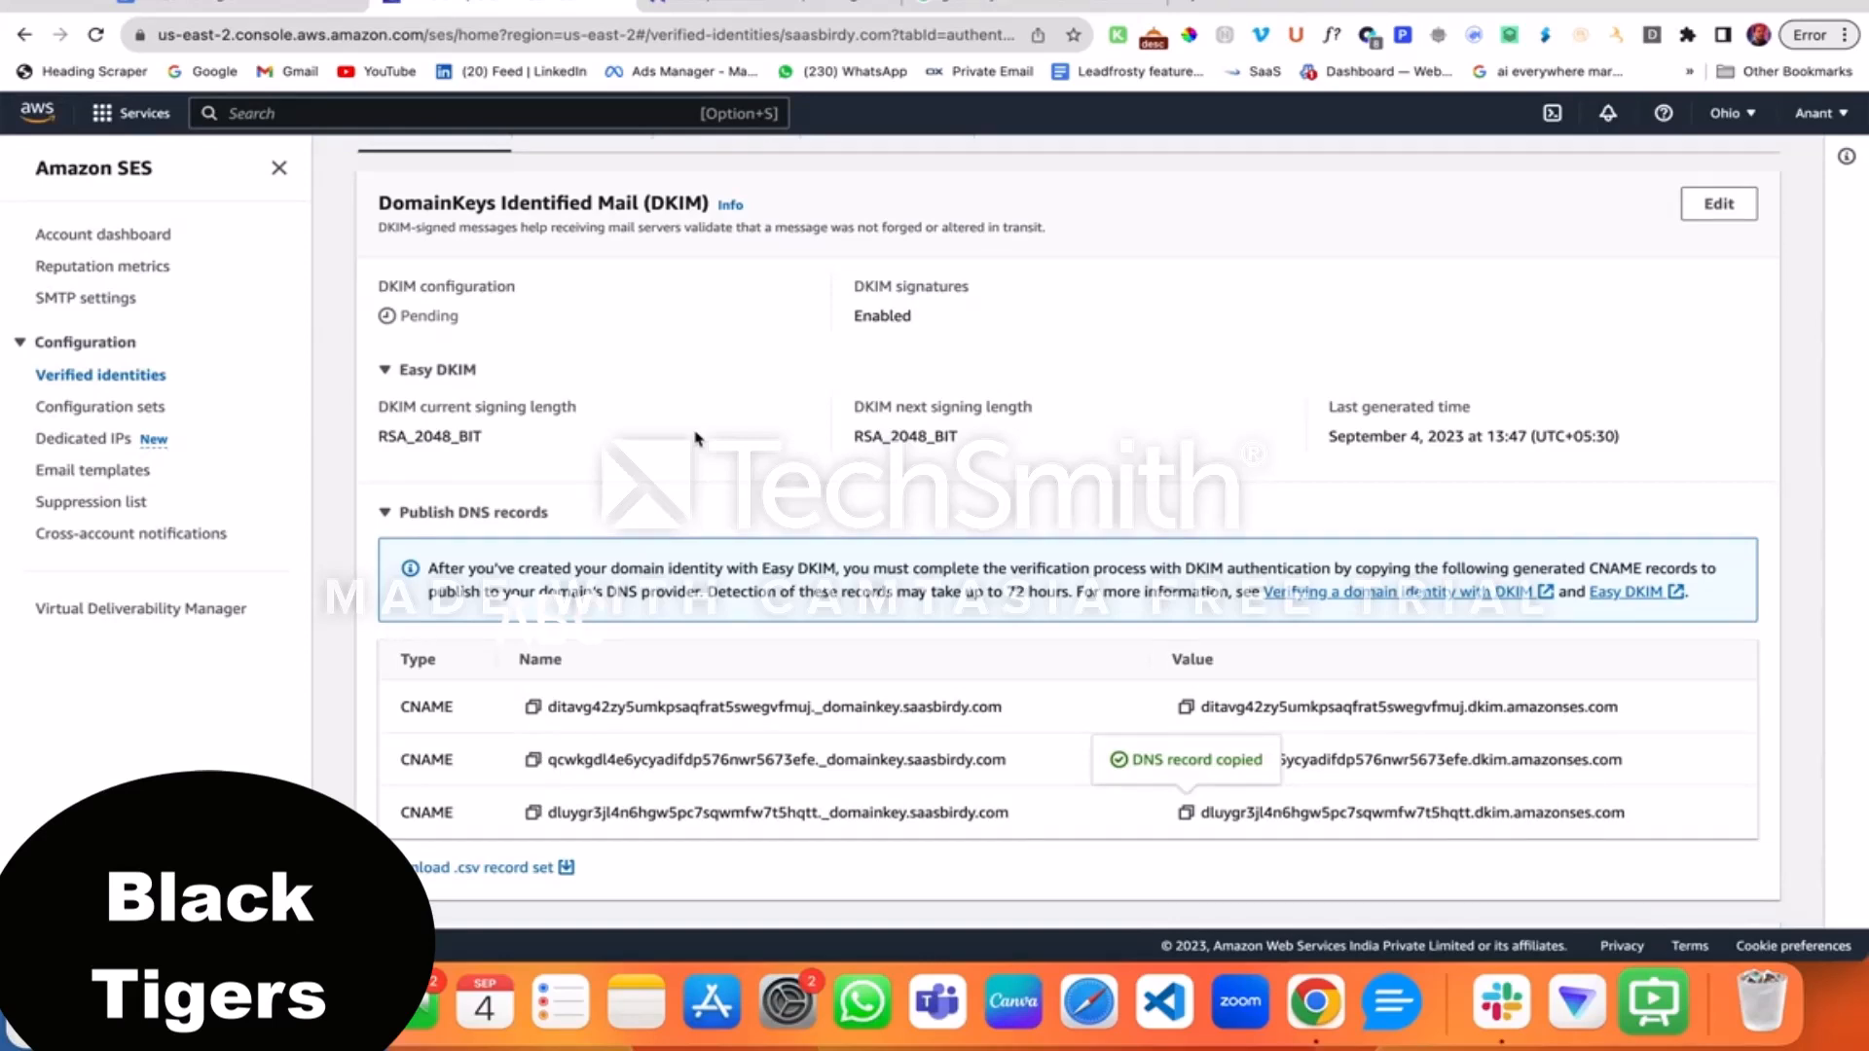
pyautogui.scroll(-6, 697, 438)
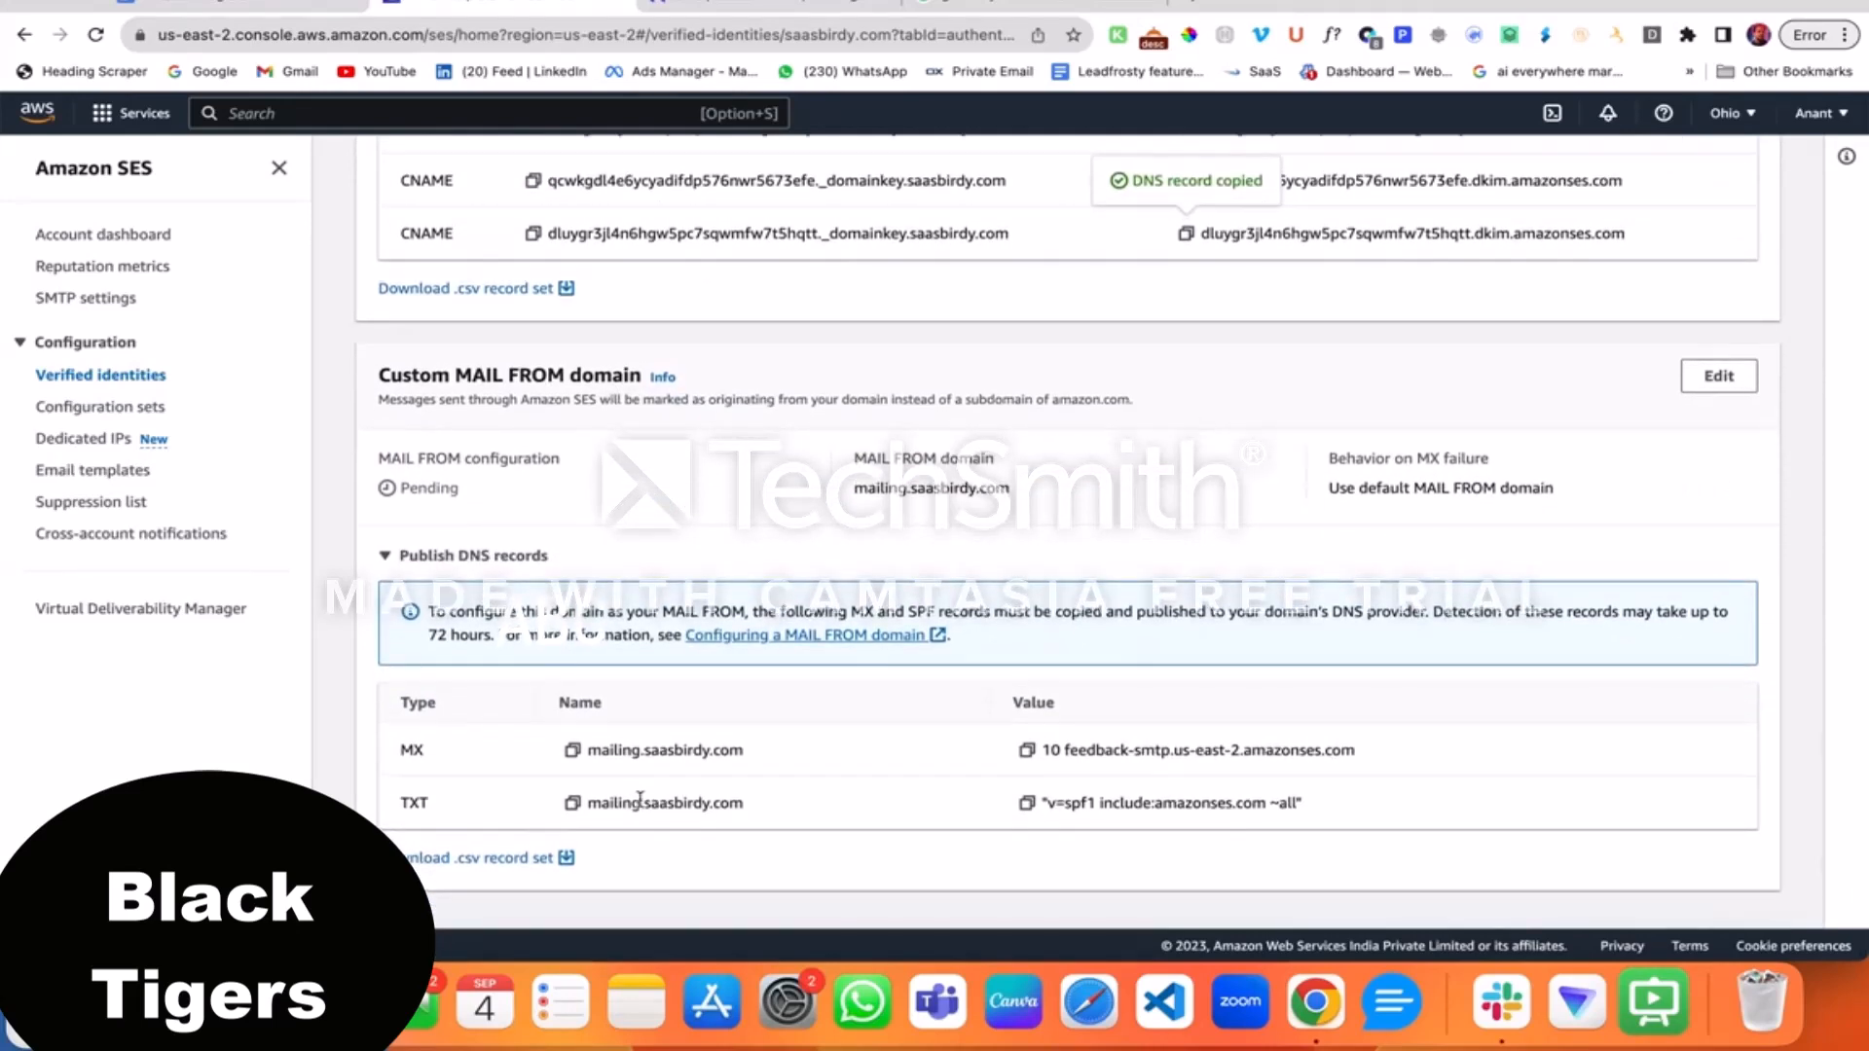
pyautogui.scroll(3, 635, 784)
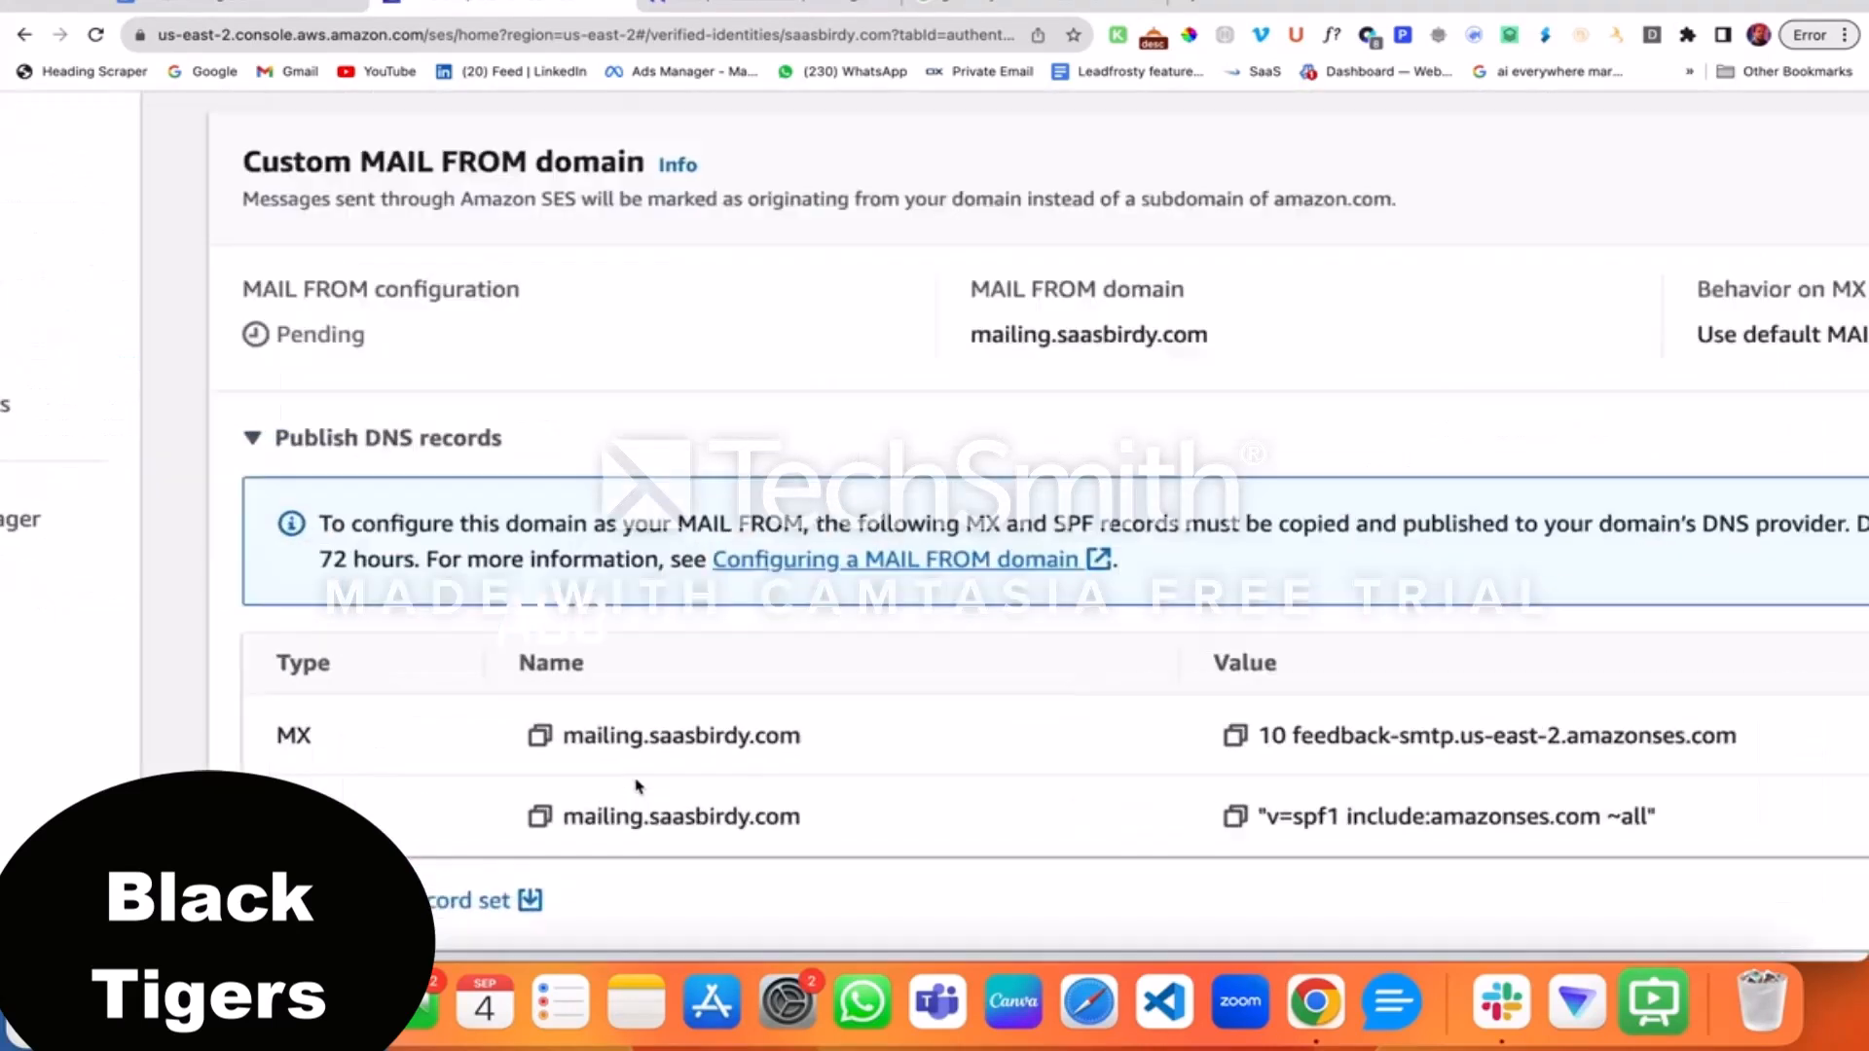
pyautogui.scroll(3, 637, 785)
pyautogui.scroll(-2, 638, 781)
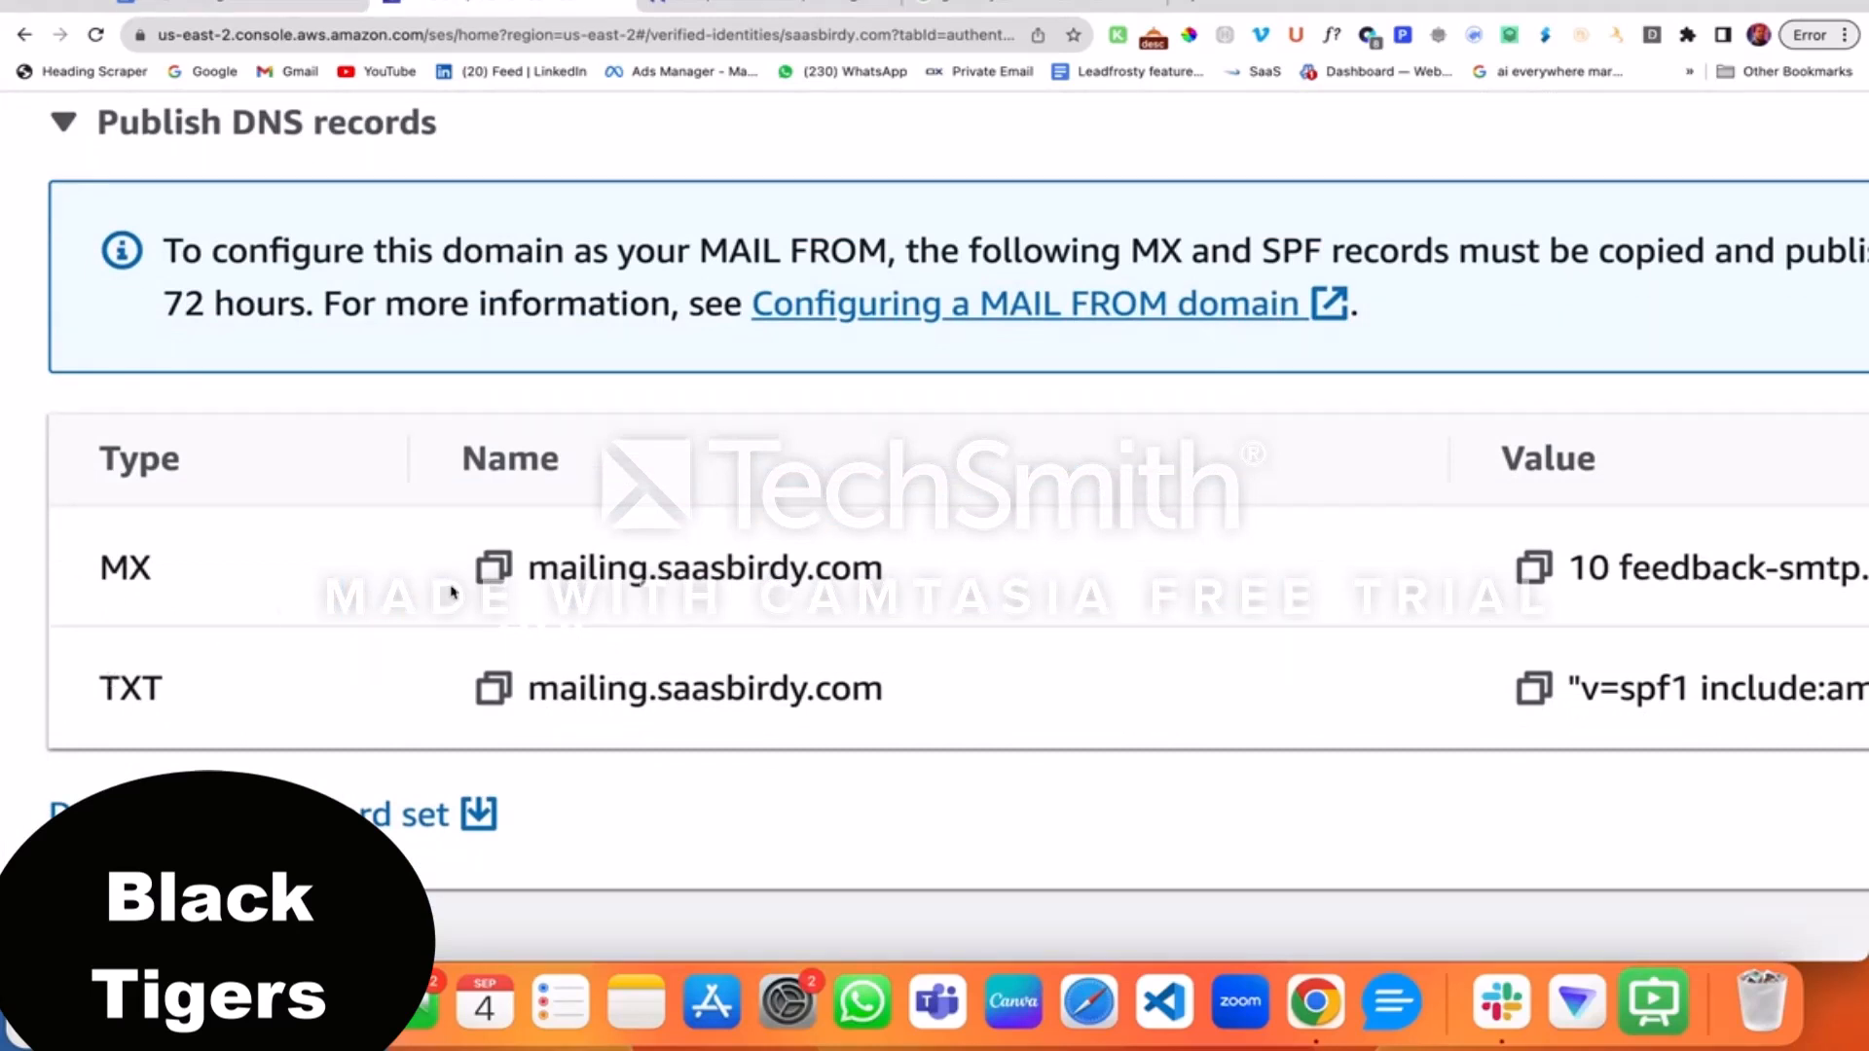
pyautogui.doubleClick(578, 563)
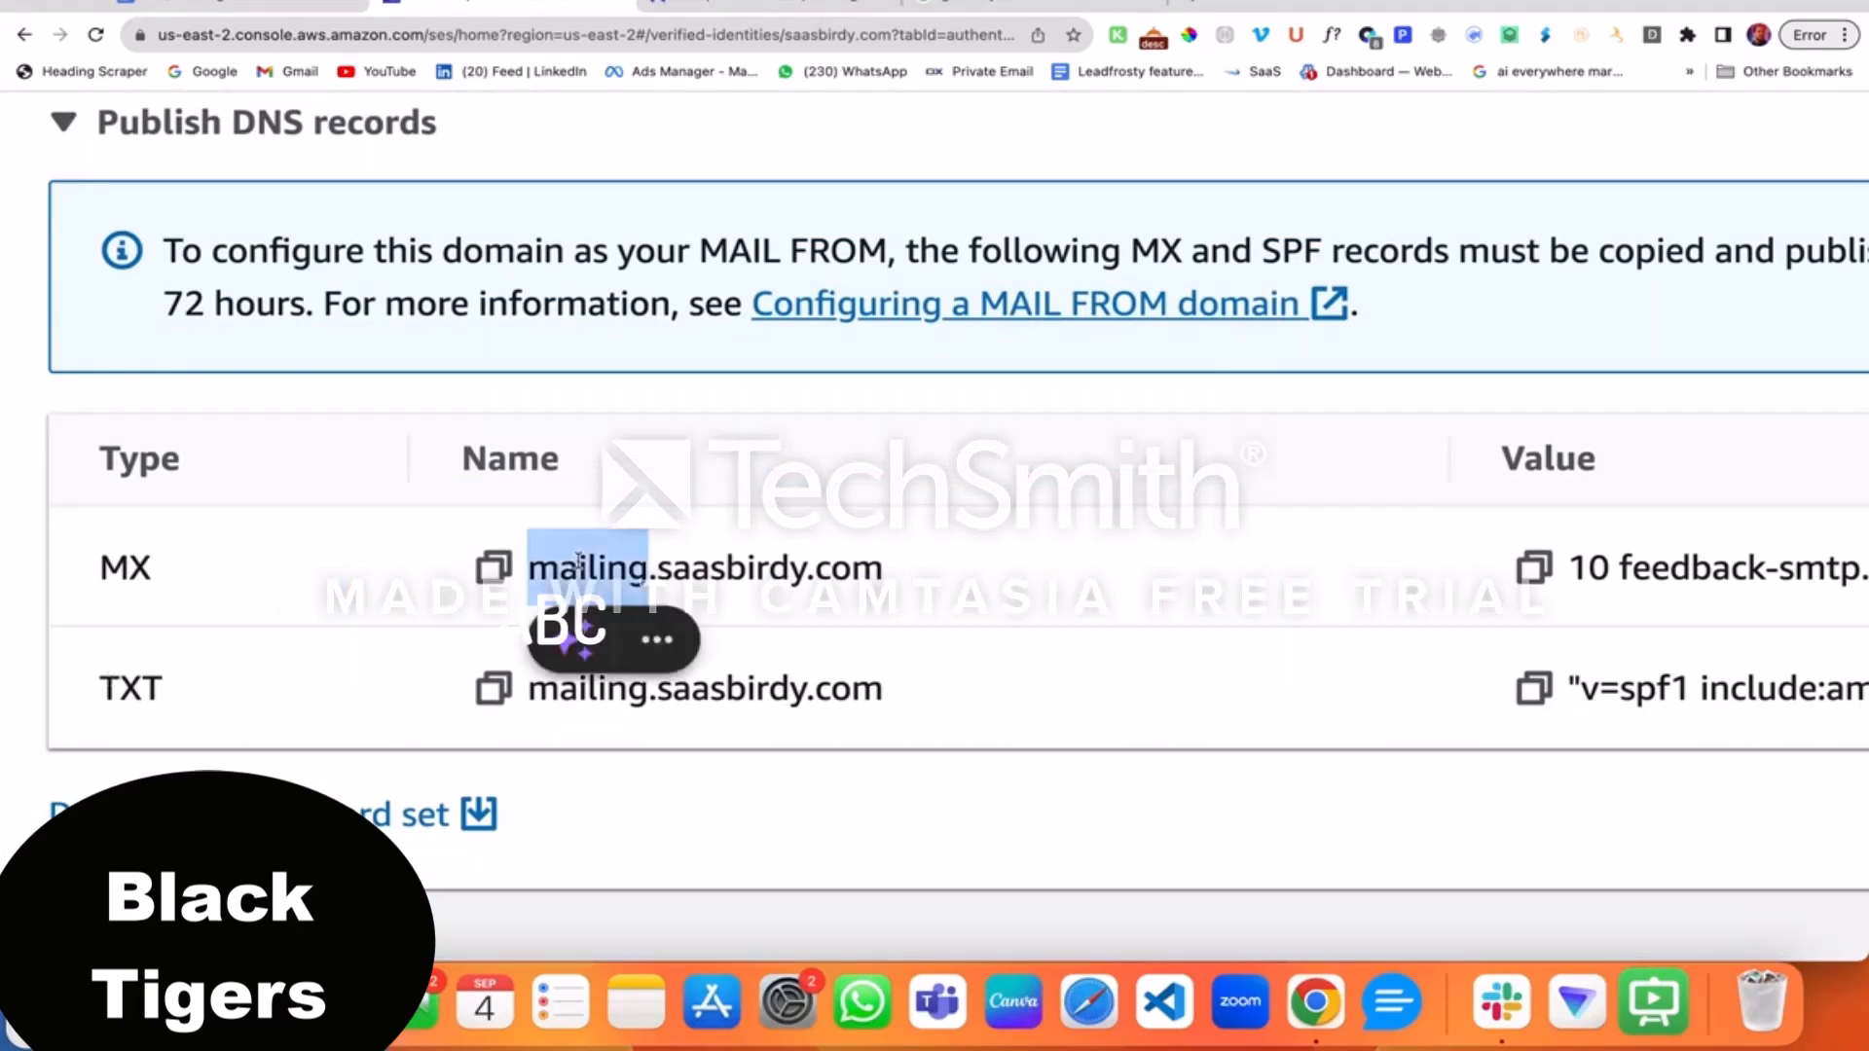
pyautogui.moveTo(659, 568); pyautogui.dragTo(881, 568)
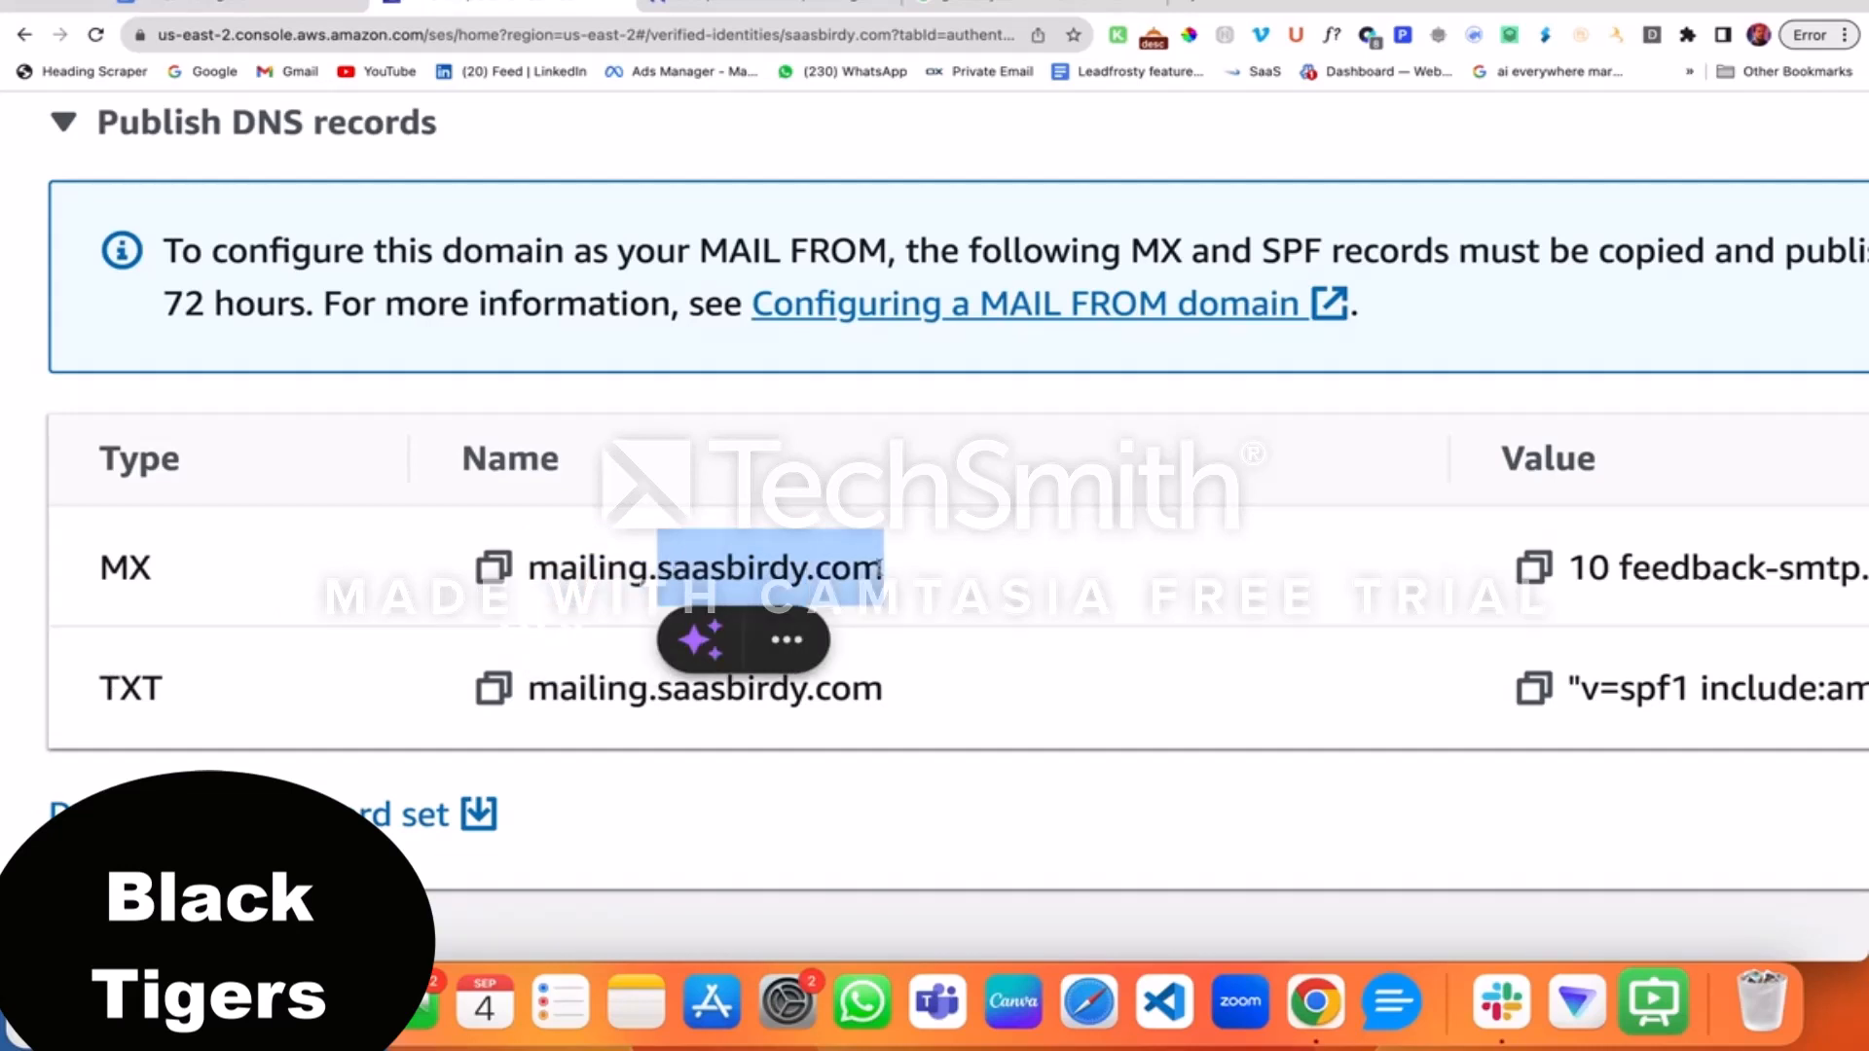
pyautogui.doubleClick(582, 555)
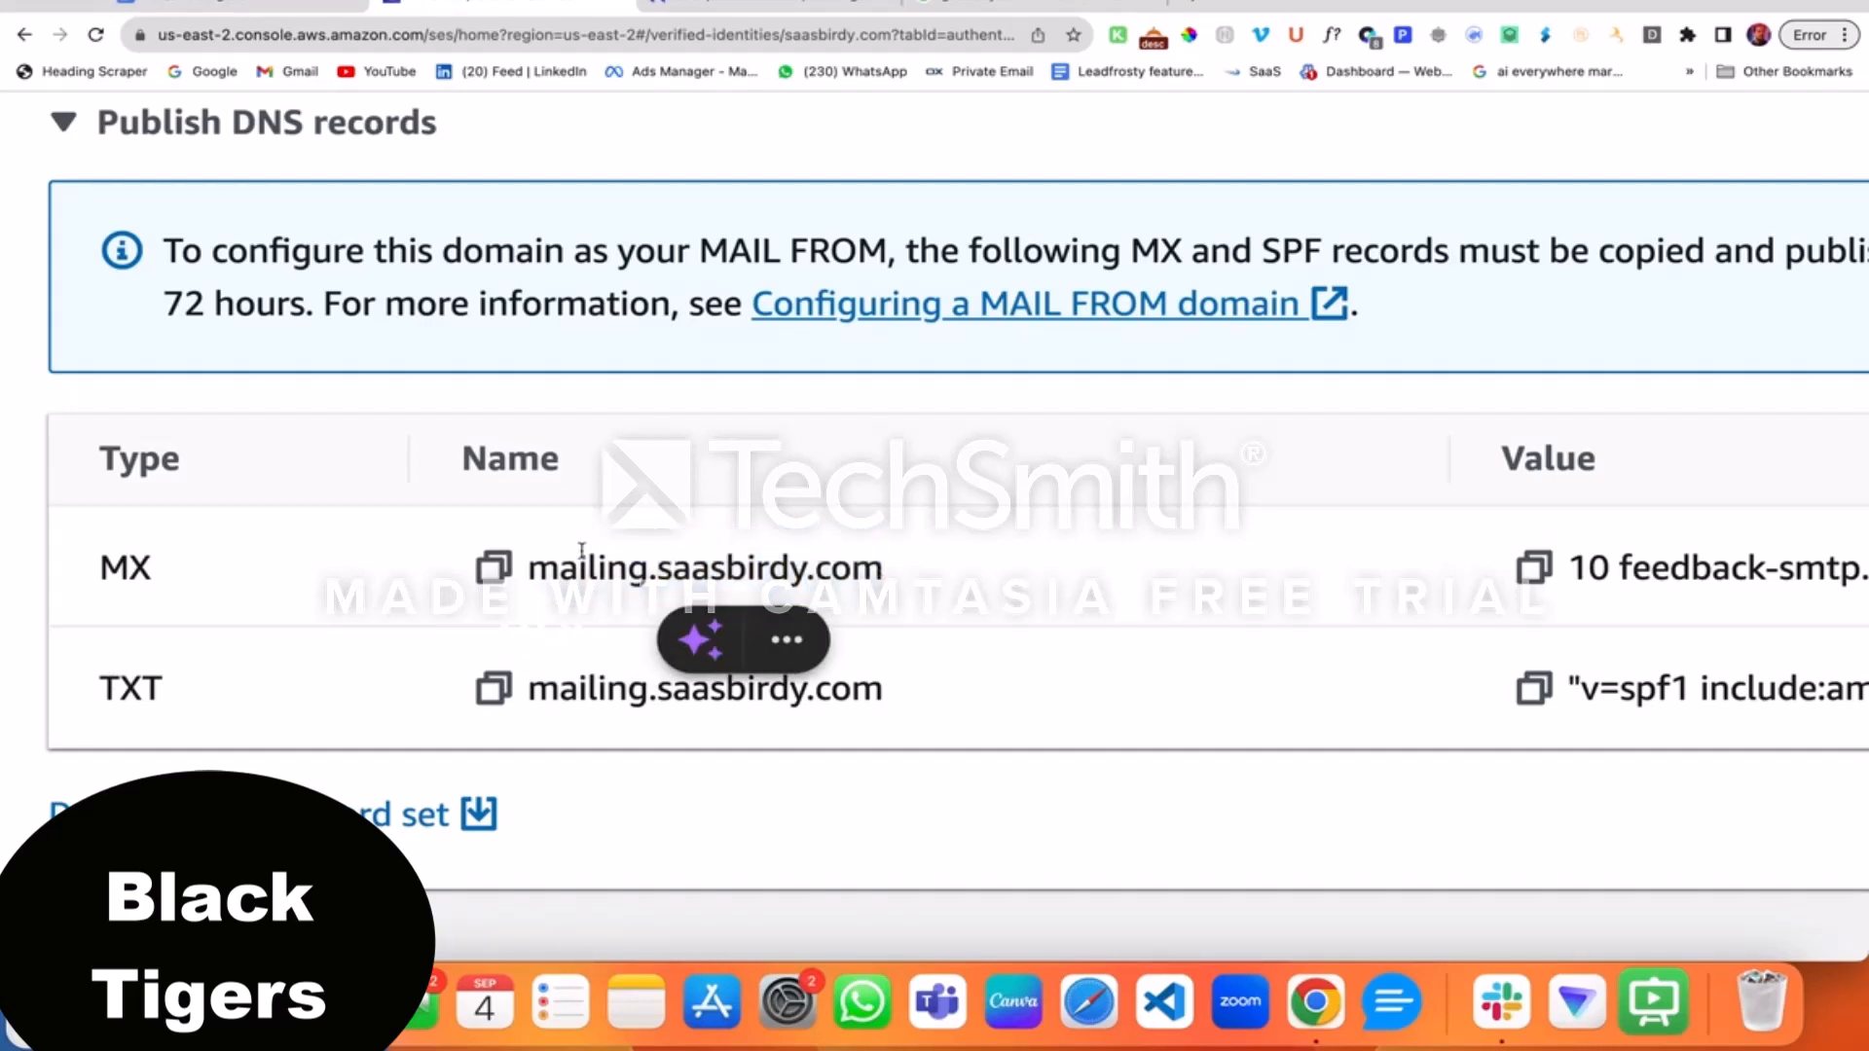
# Start a new MX record in the Hostinger DNS zone with "mailing" as its name
pyautogui.click(749, 10)
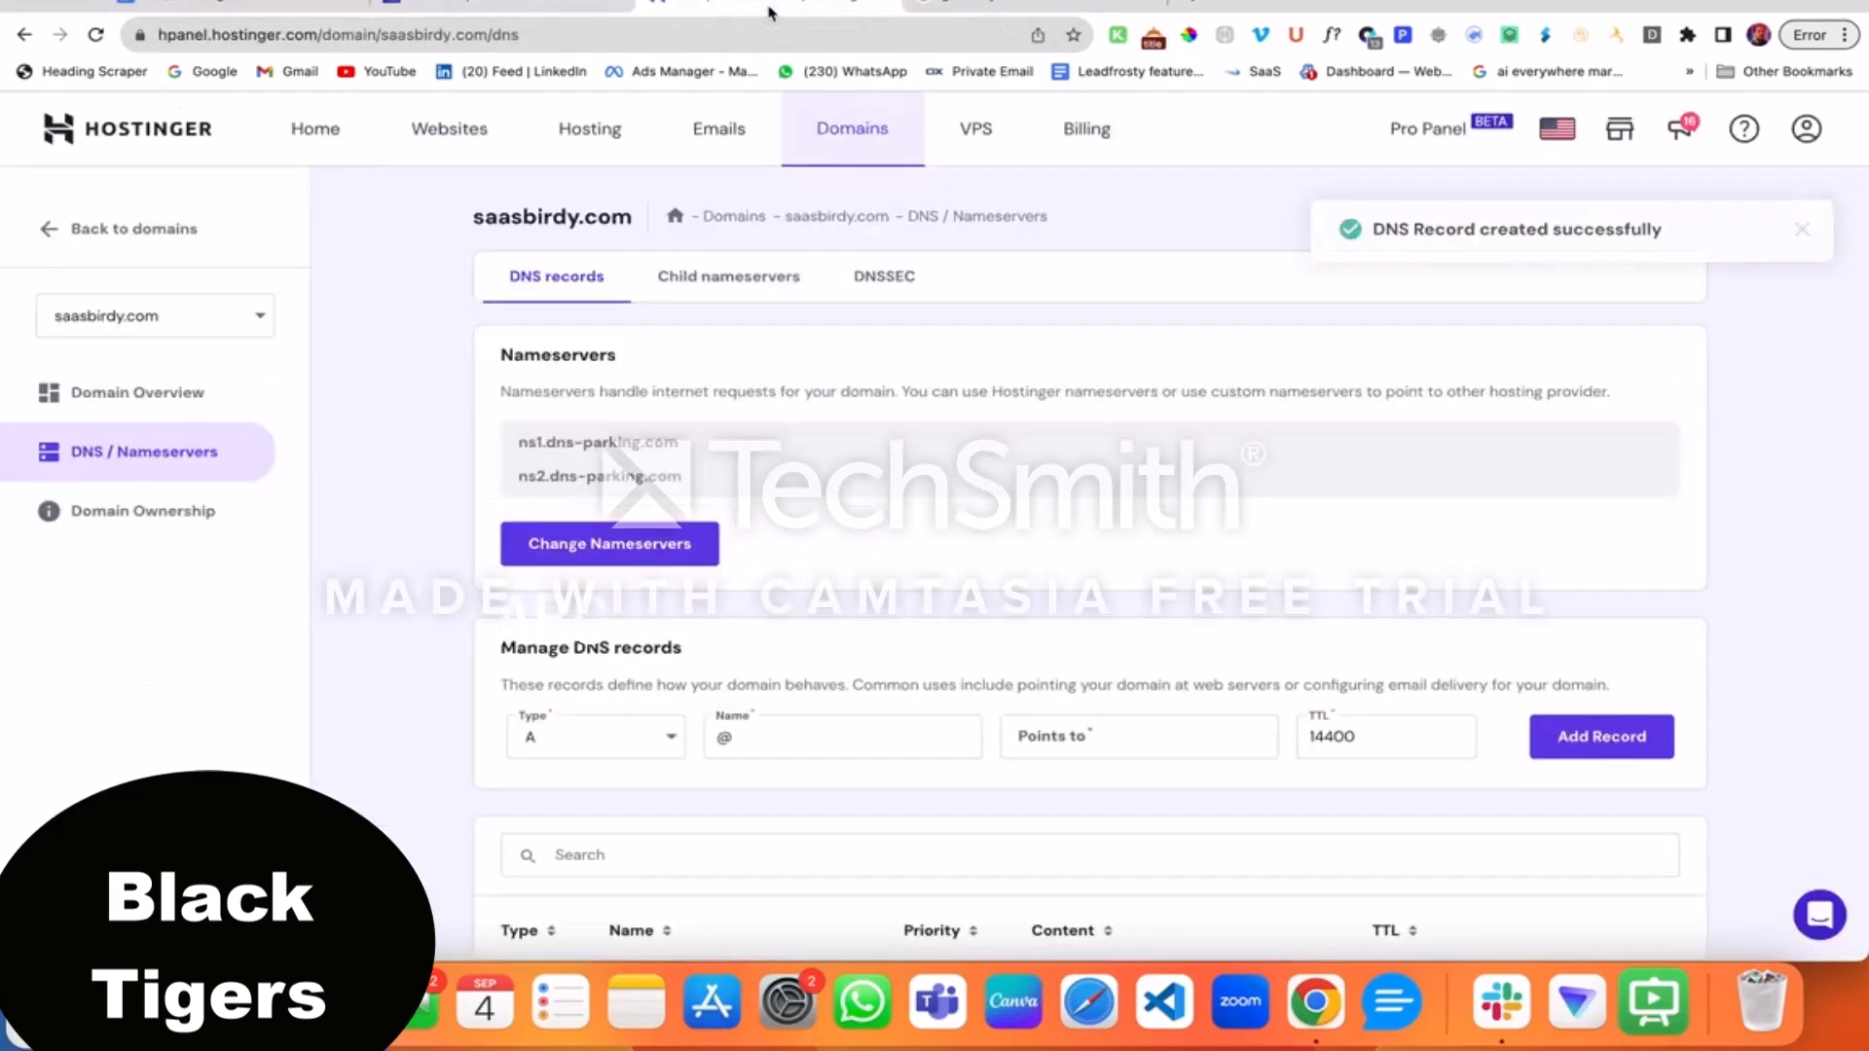
pyautogui.scroll(5, 582, 758)
pyautogui.click(595, 750)
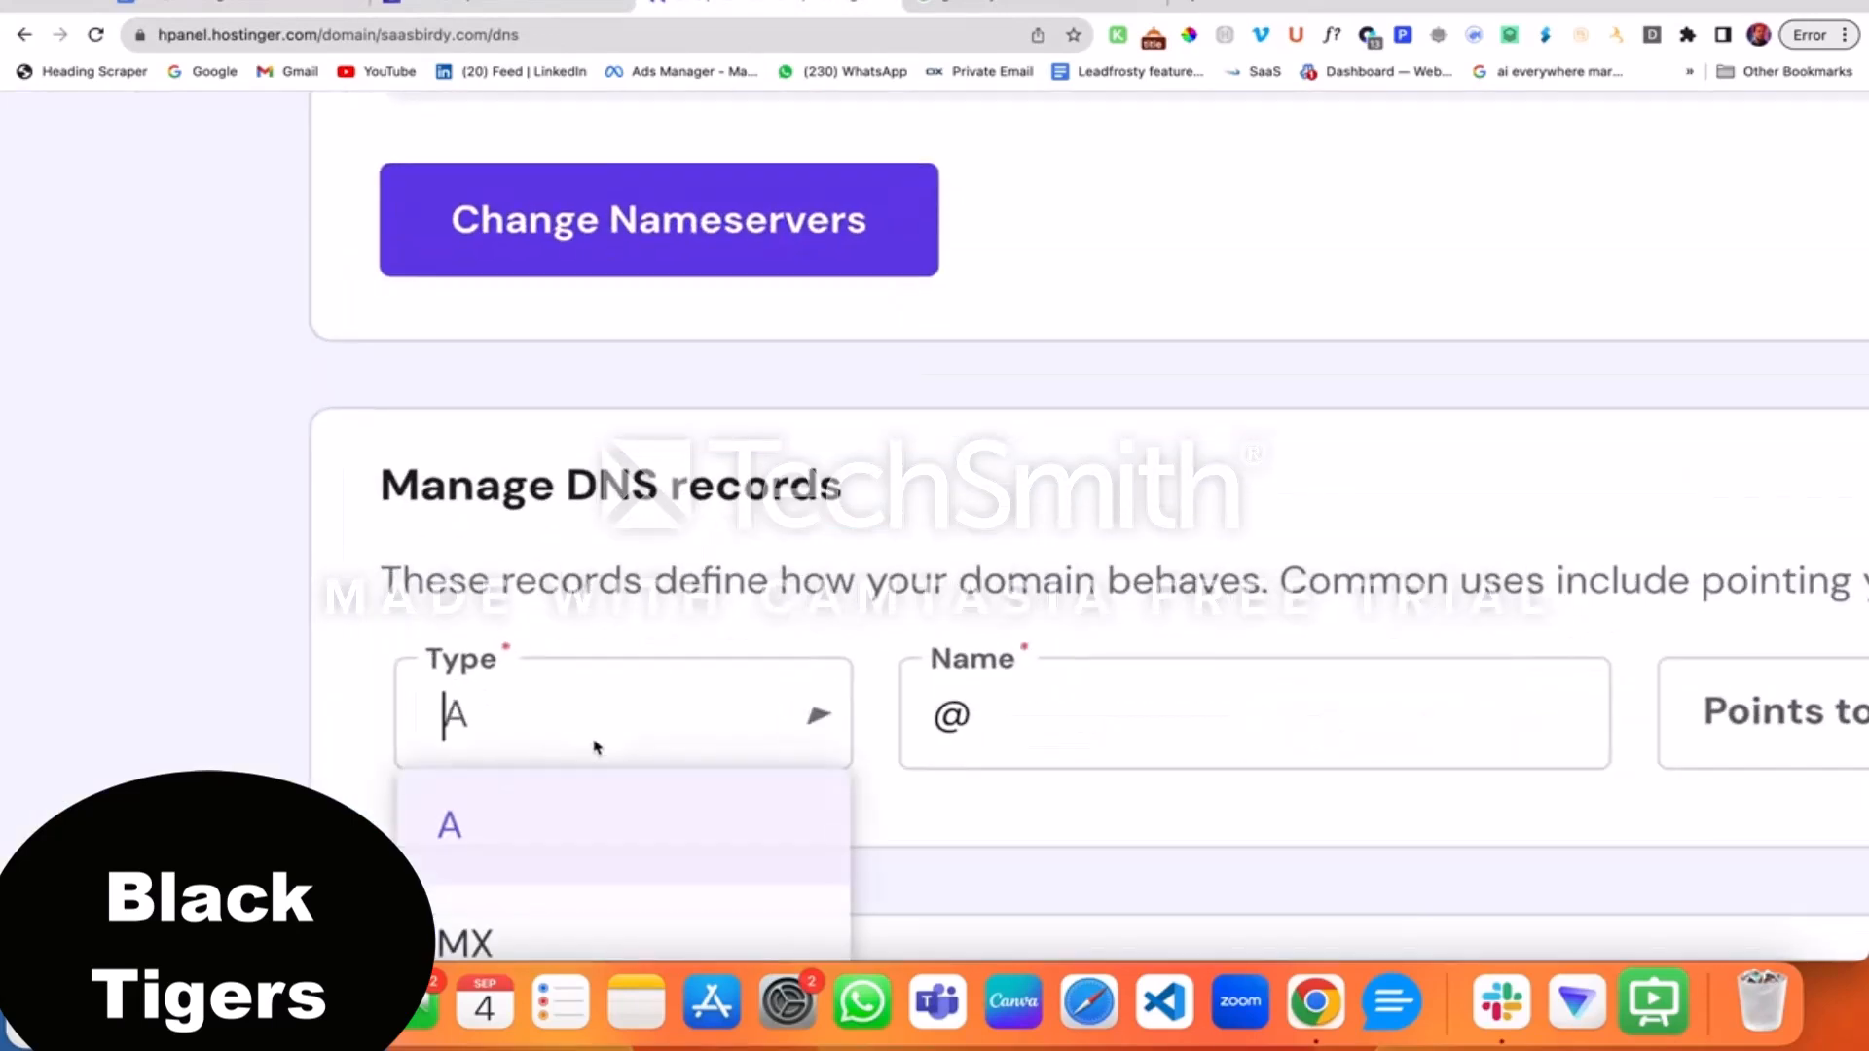
pyautogui.scroll(-2, 595, 747)
pyautogui.click(548, 798)
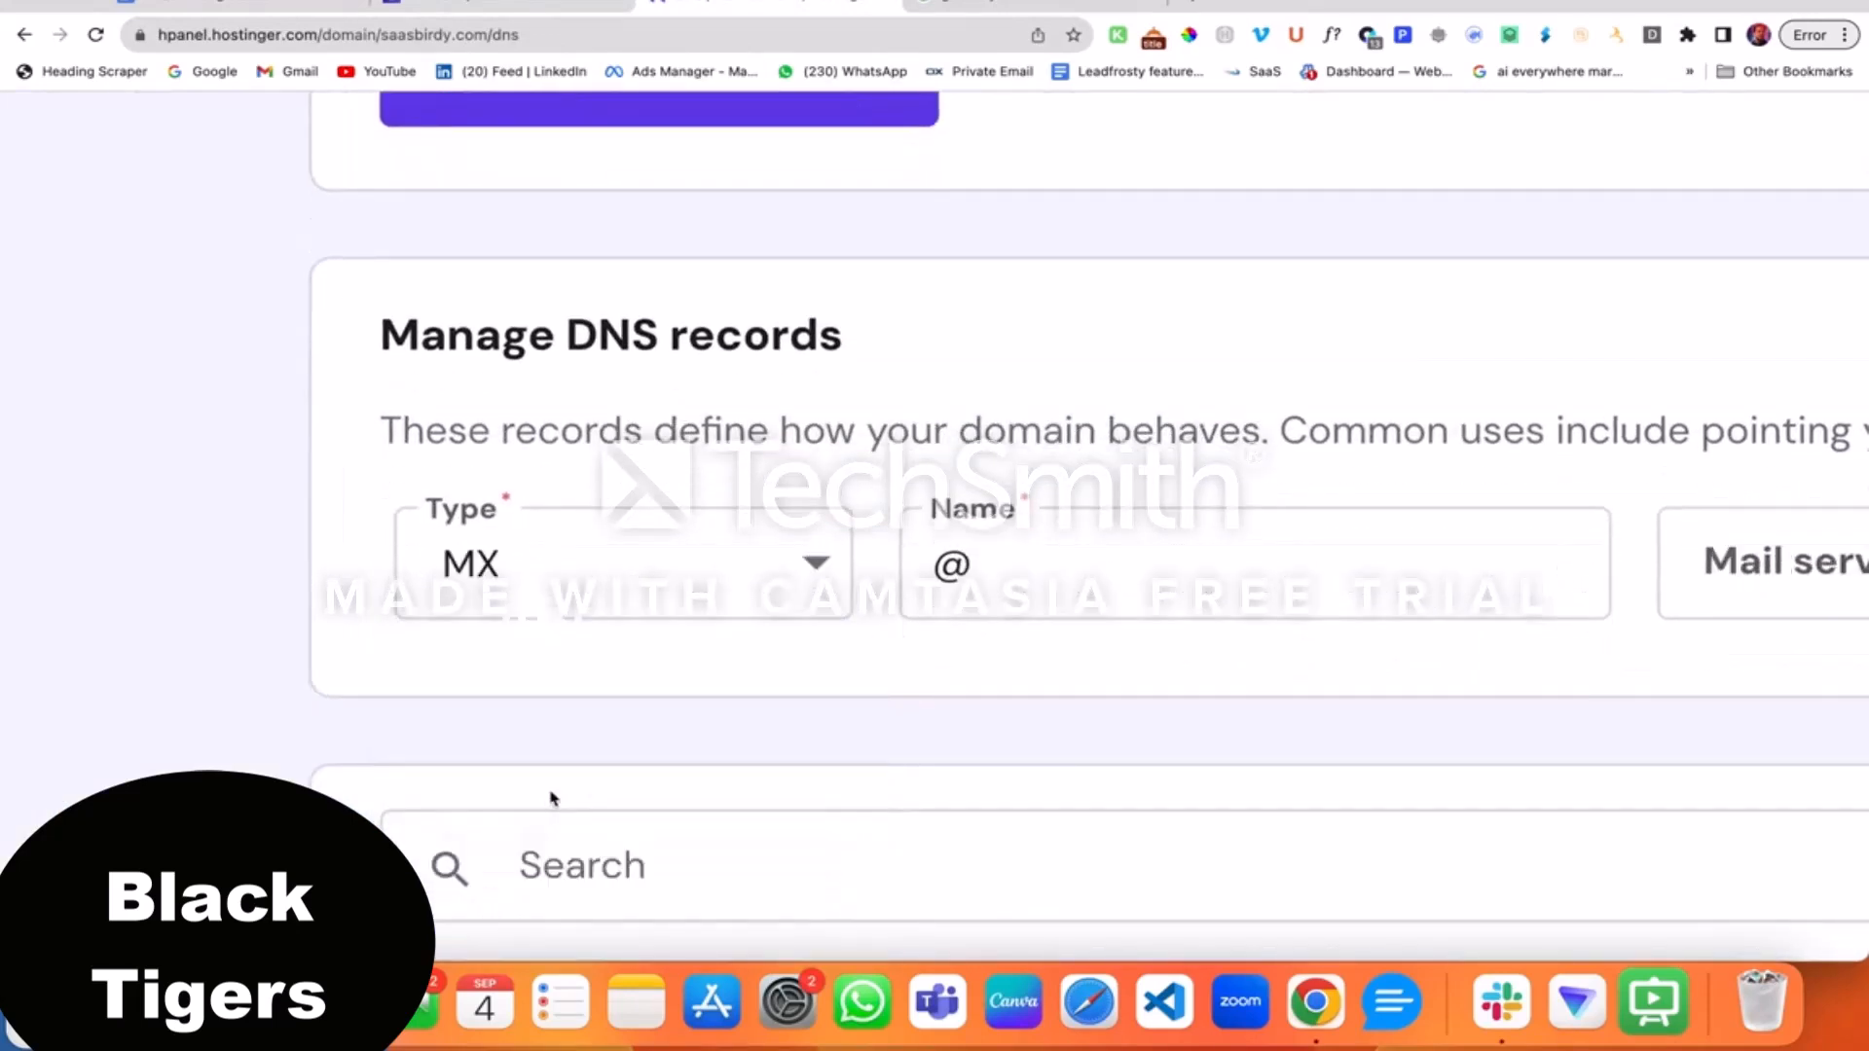
pyautogui.doubleClick(1012, 596)
pyautogui.write('mailing')
pyautogui.hscroll(5, 1012, 596)
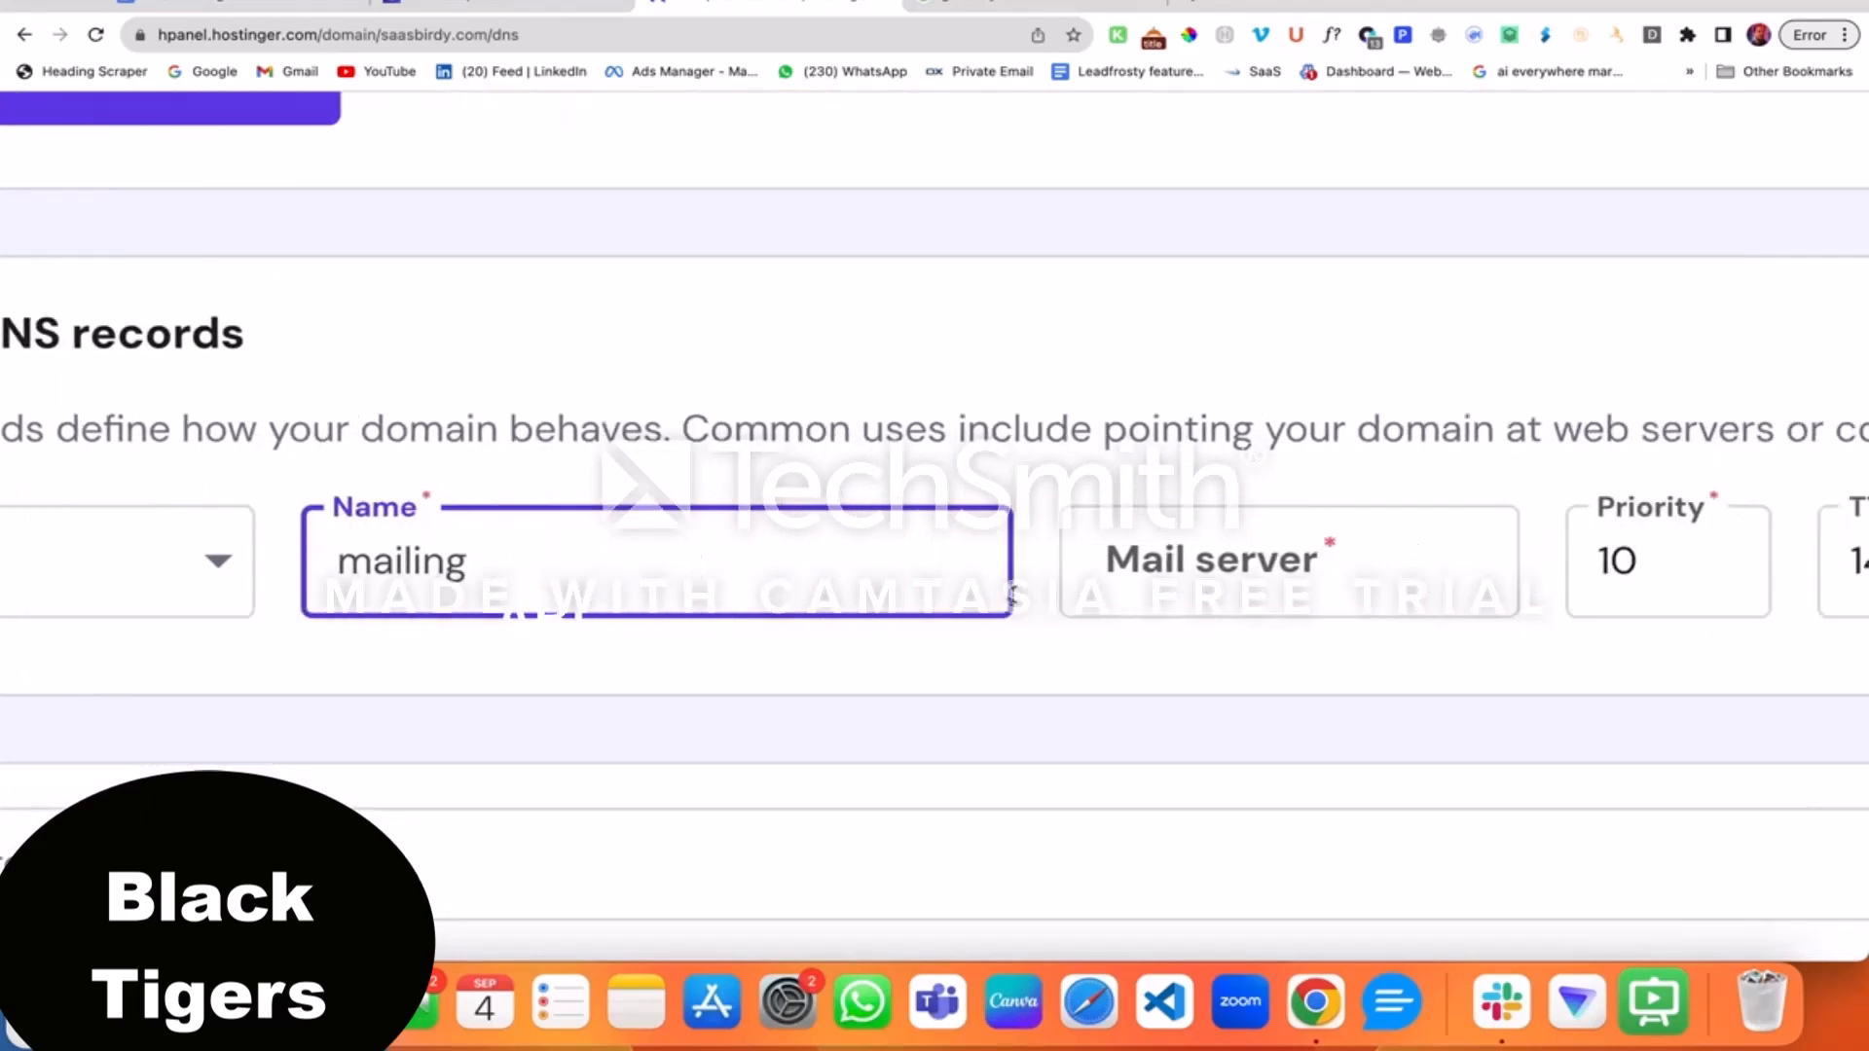
pyautogui.press('Tab')
# Copy feedback-smtp.us-east-2.amazonses.com from Amazon SES into the MX record's mail server in Hostinger and add the record with priority 10
pyautogui.click(458, 8)
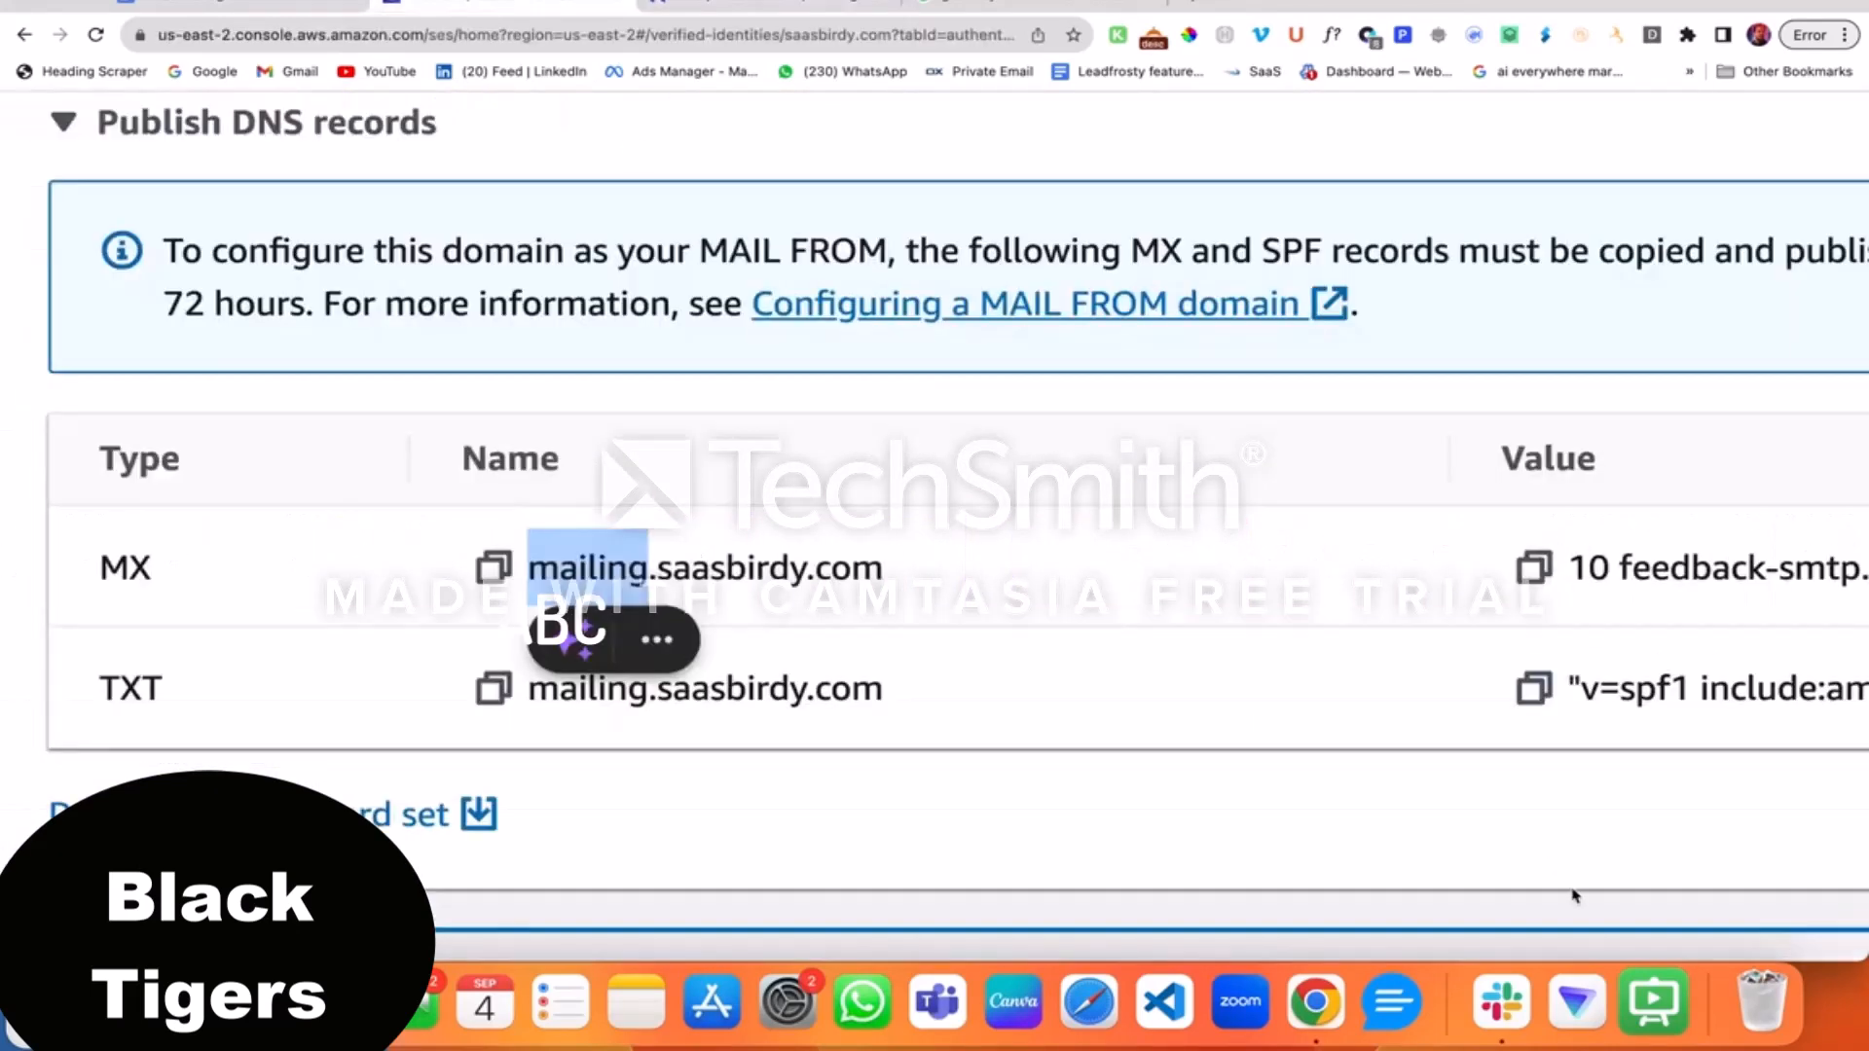
pyautogui.hscroll(5, 1765, 756)
pyautogui.moveTo(1135, 573); pyautogui.dragTo(1743, 585)
pyautogui.press('super+c')
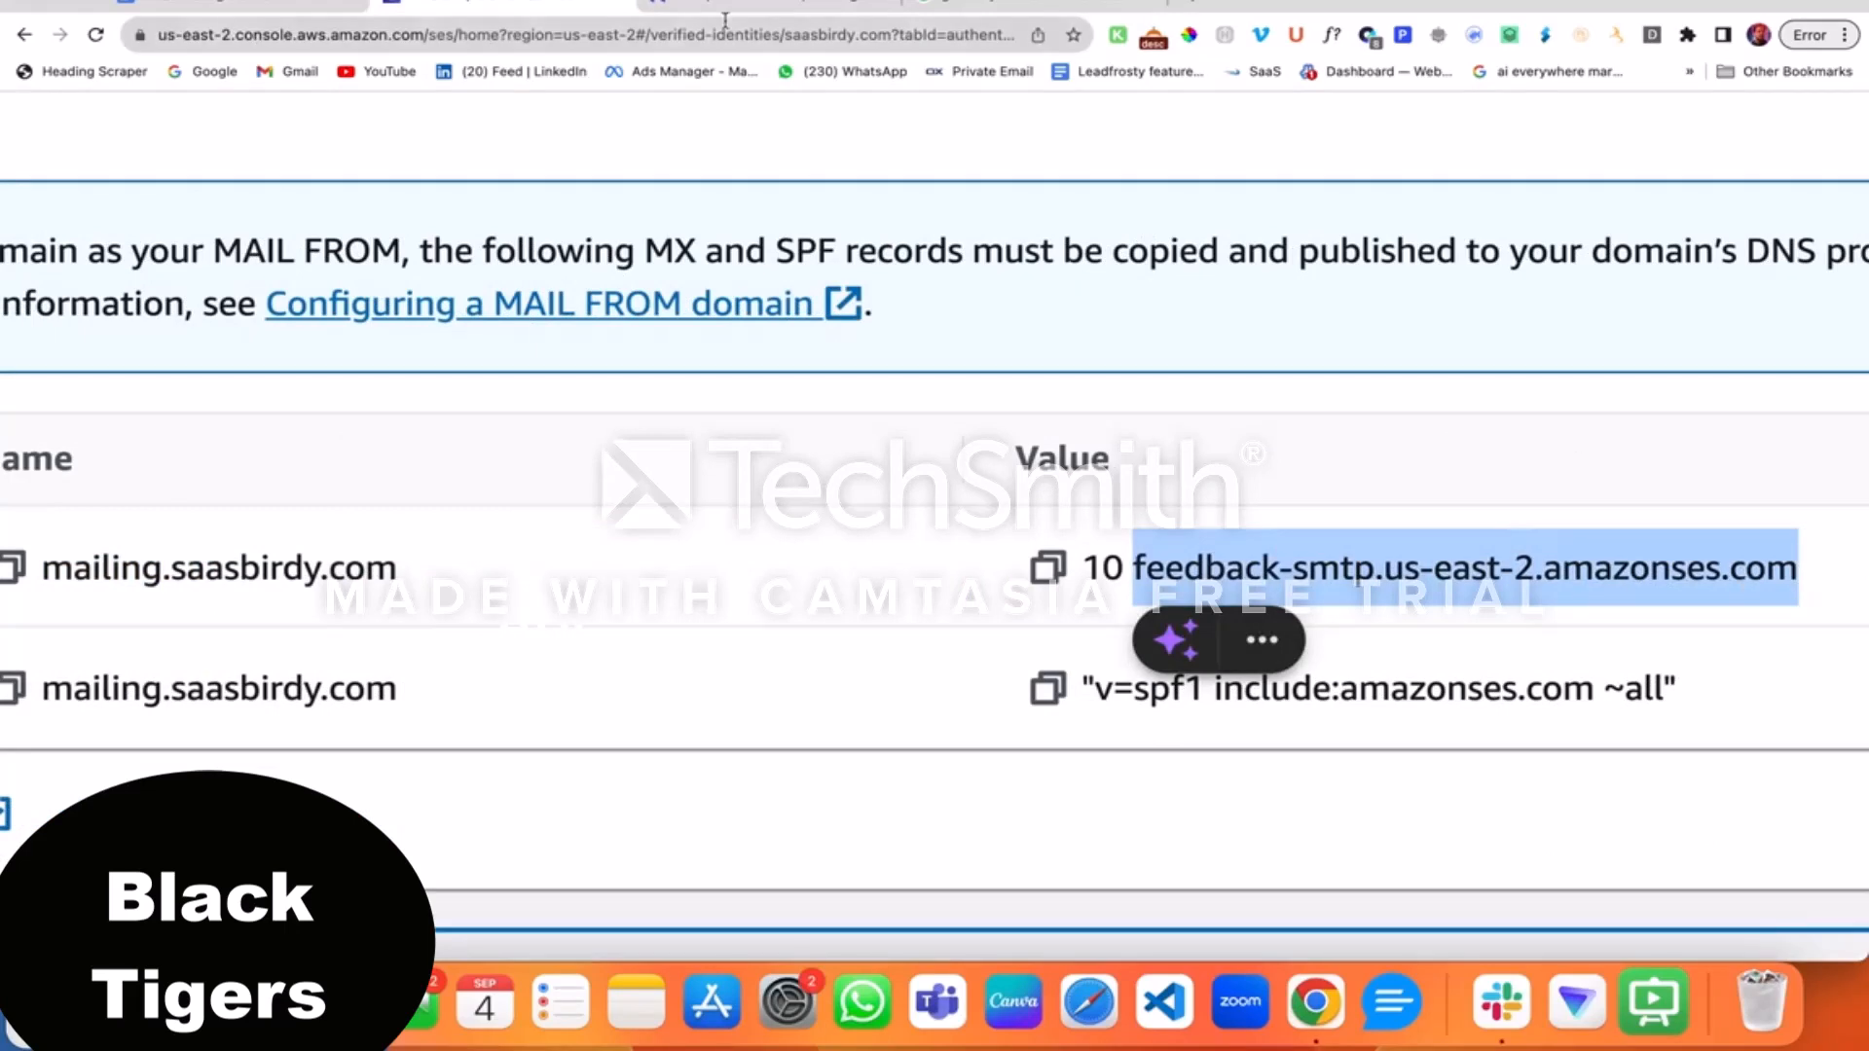
pyautogui.click(726, 11)
pyautogui.press('super+v')
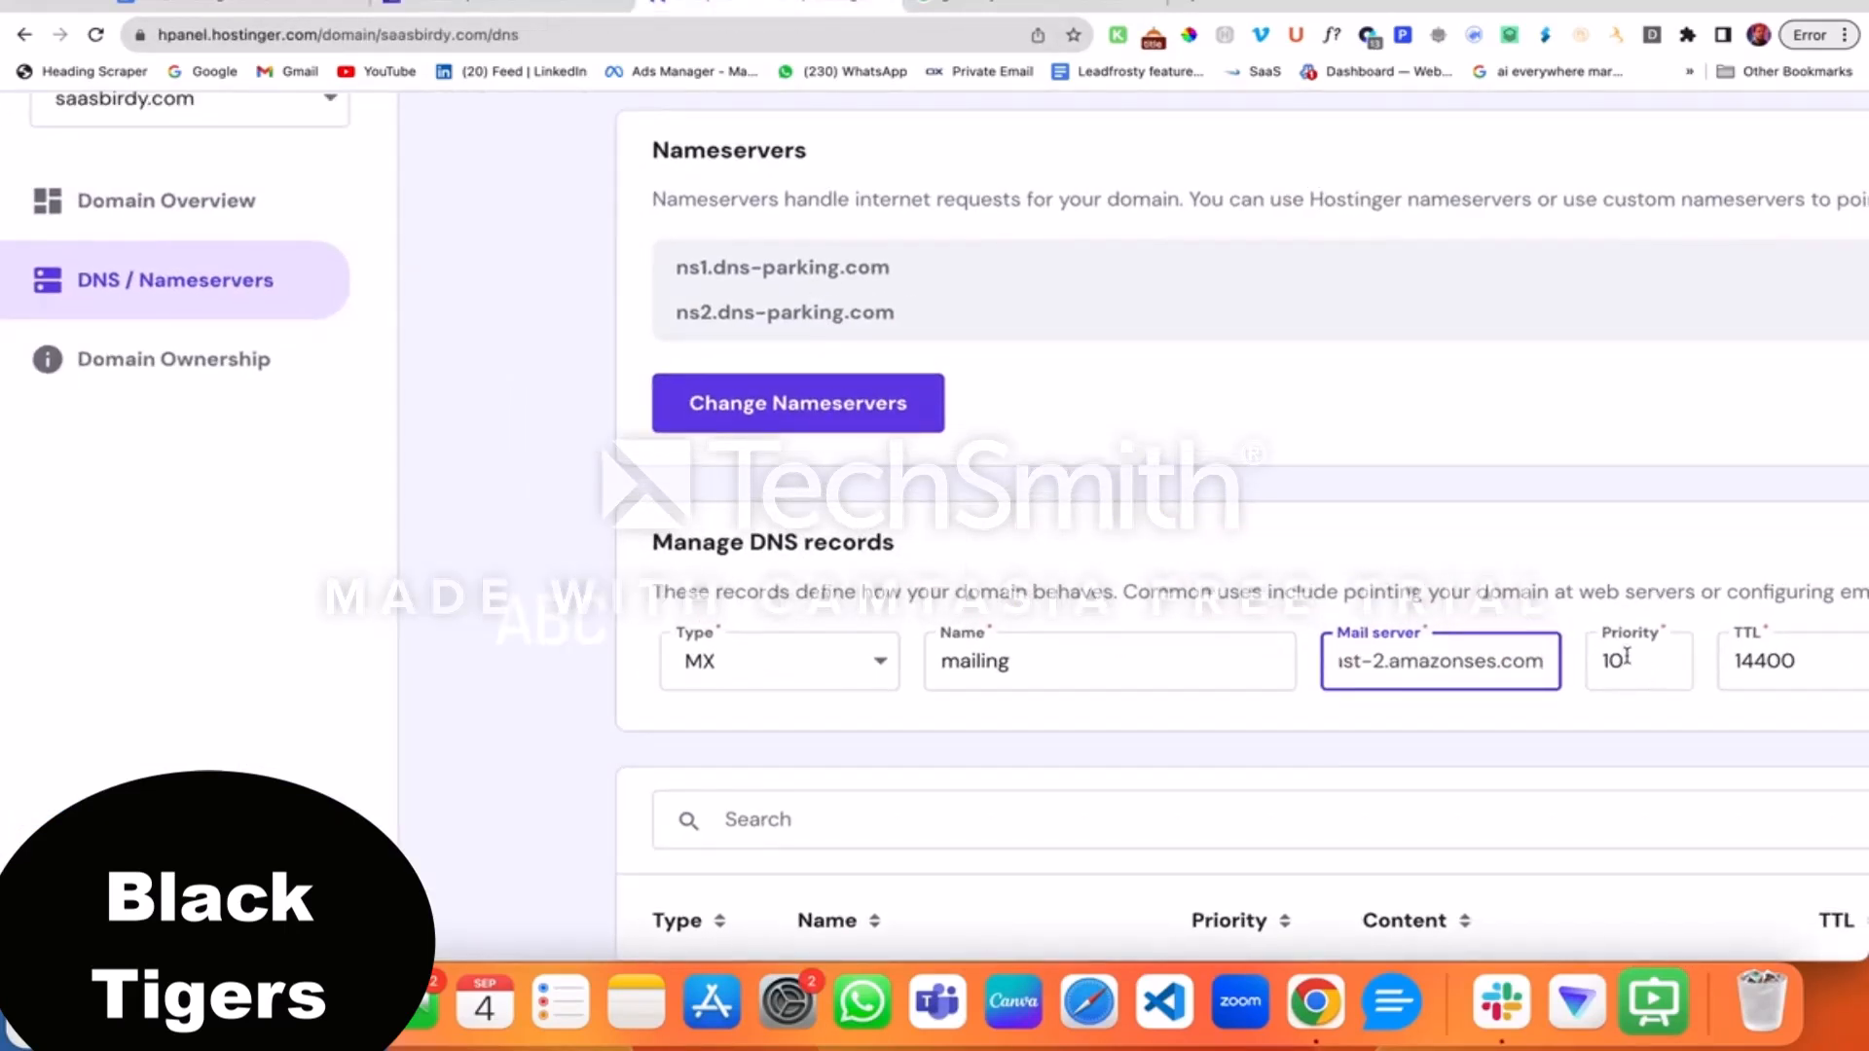
pyautogui.hscroll(2, 1626, 657)
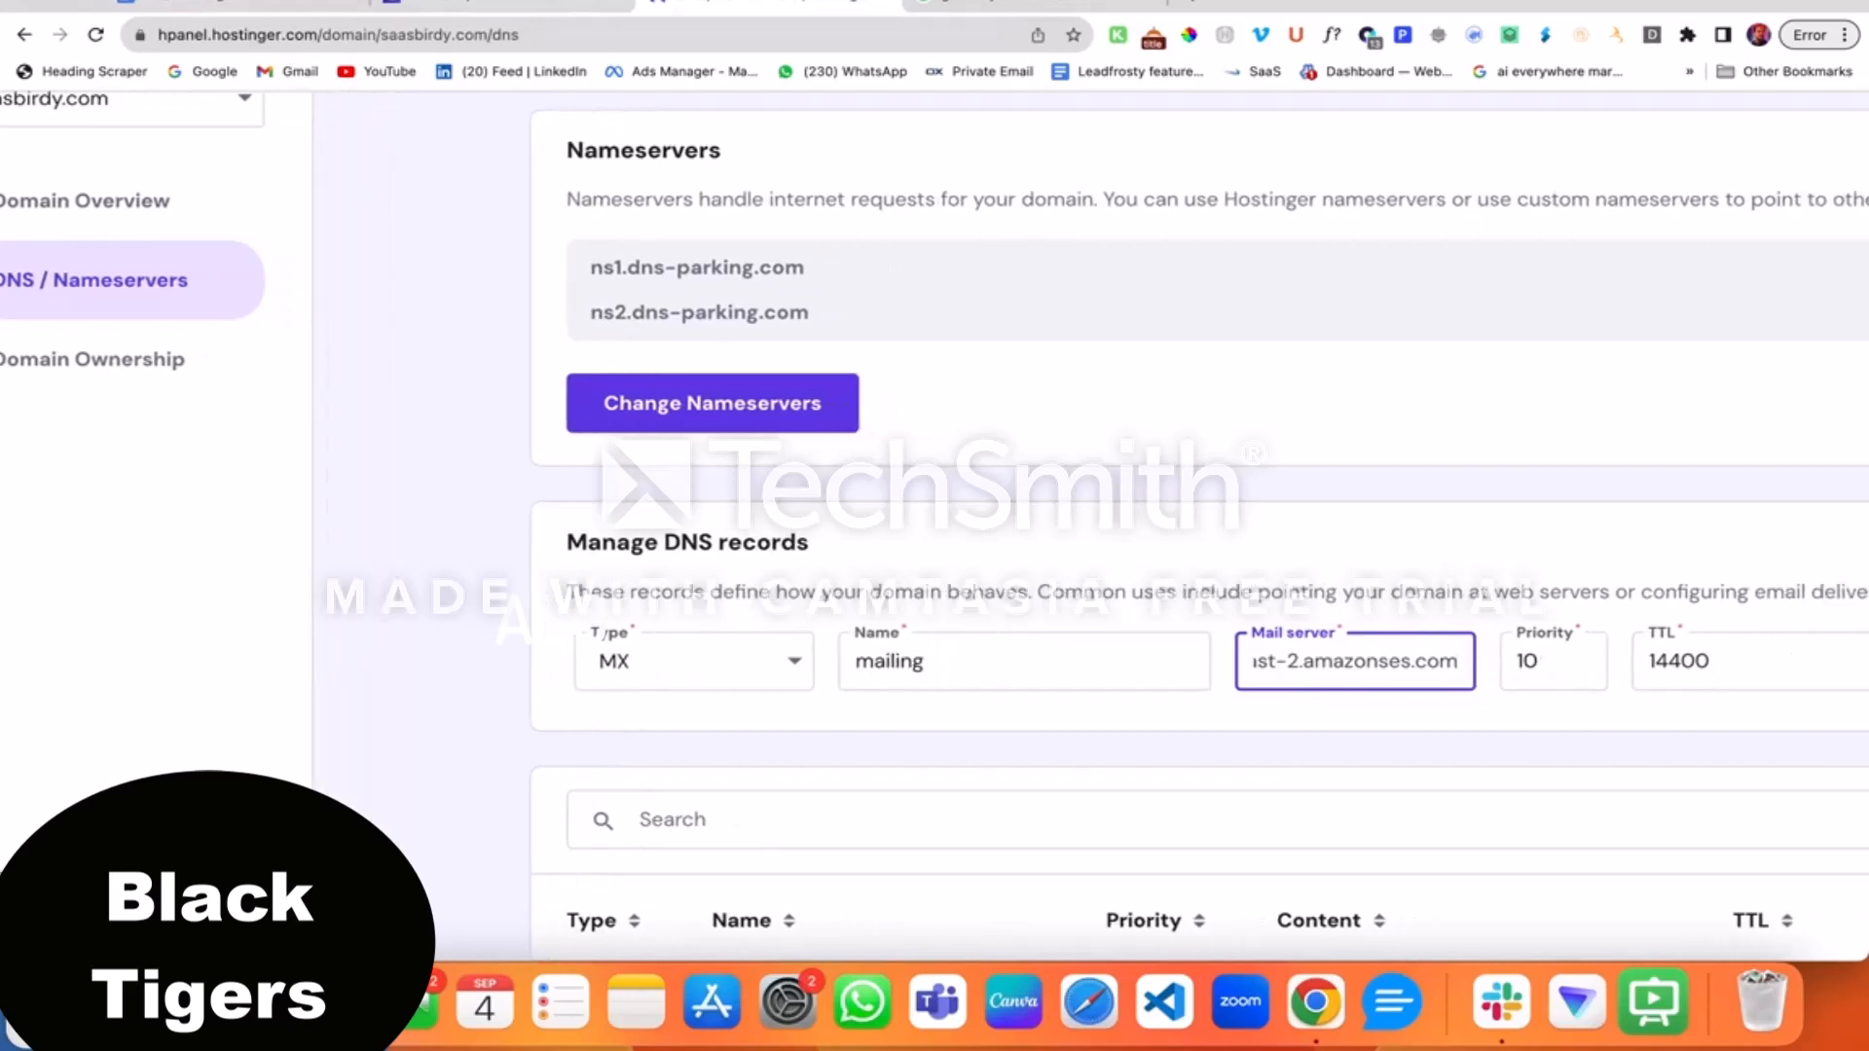
pyautogui.click(494, 12)
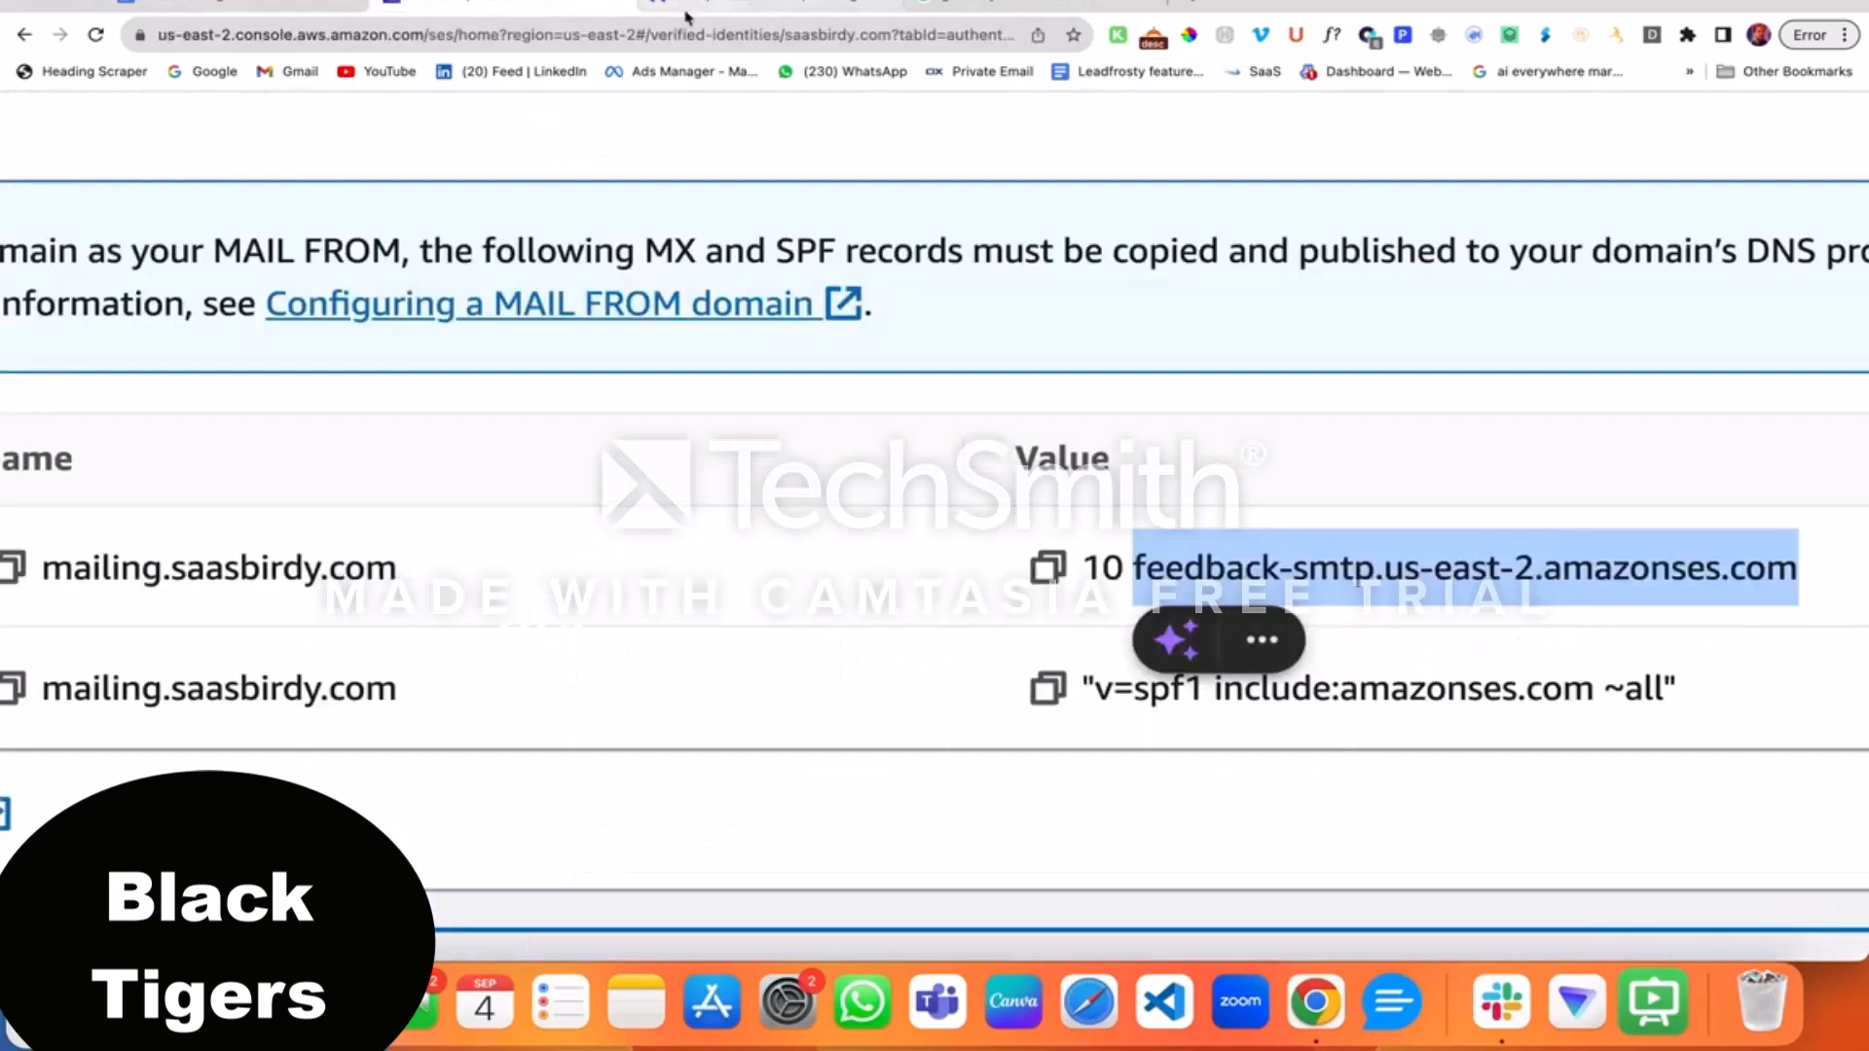
pyautogui.click(686, 16)
pyautogui.click(1770, 662)
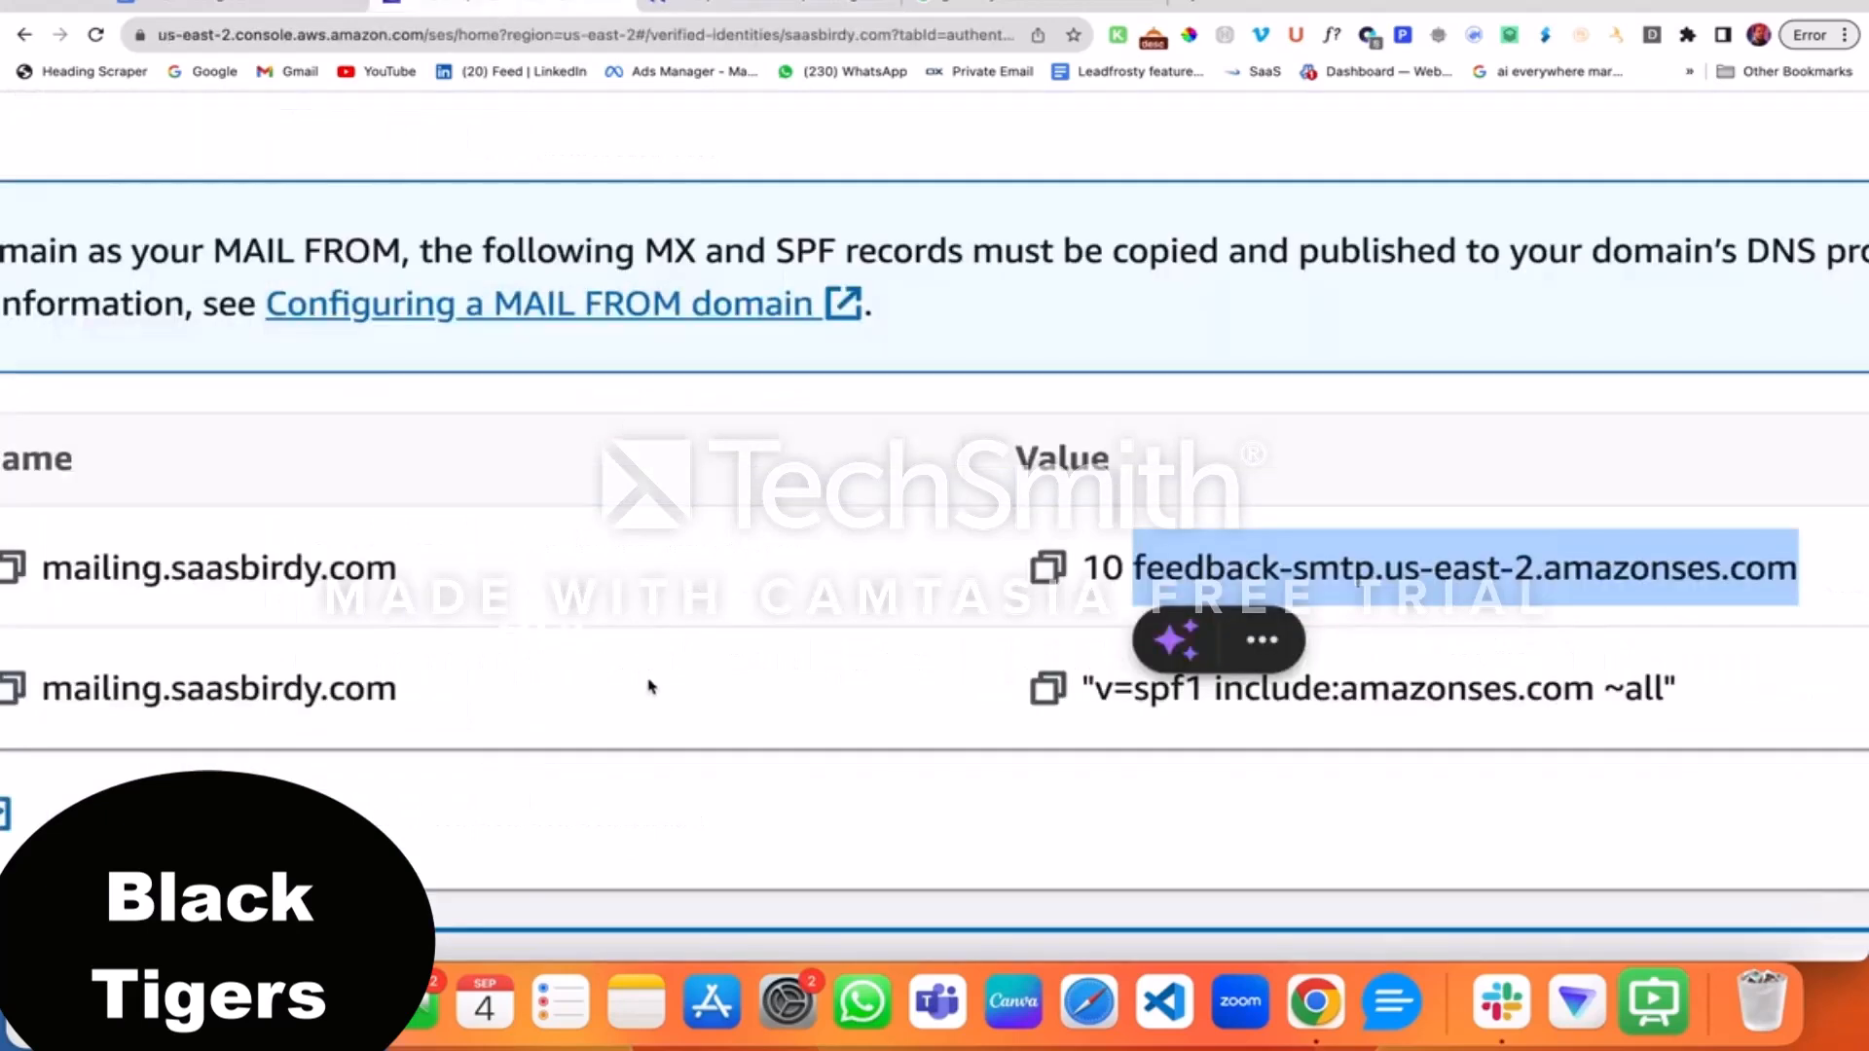
# Take the subdomain from the TXT record's name in Amazon SES and start a Hostinger TXT record named "mailing"
pyautogui.scroll(-1, 384, 626)
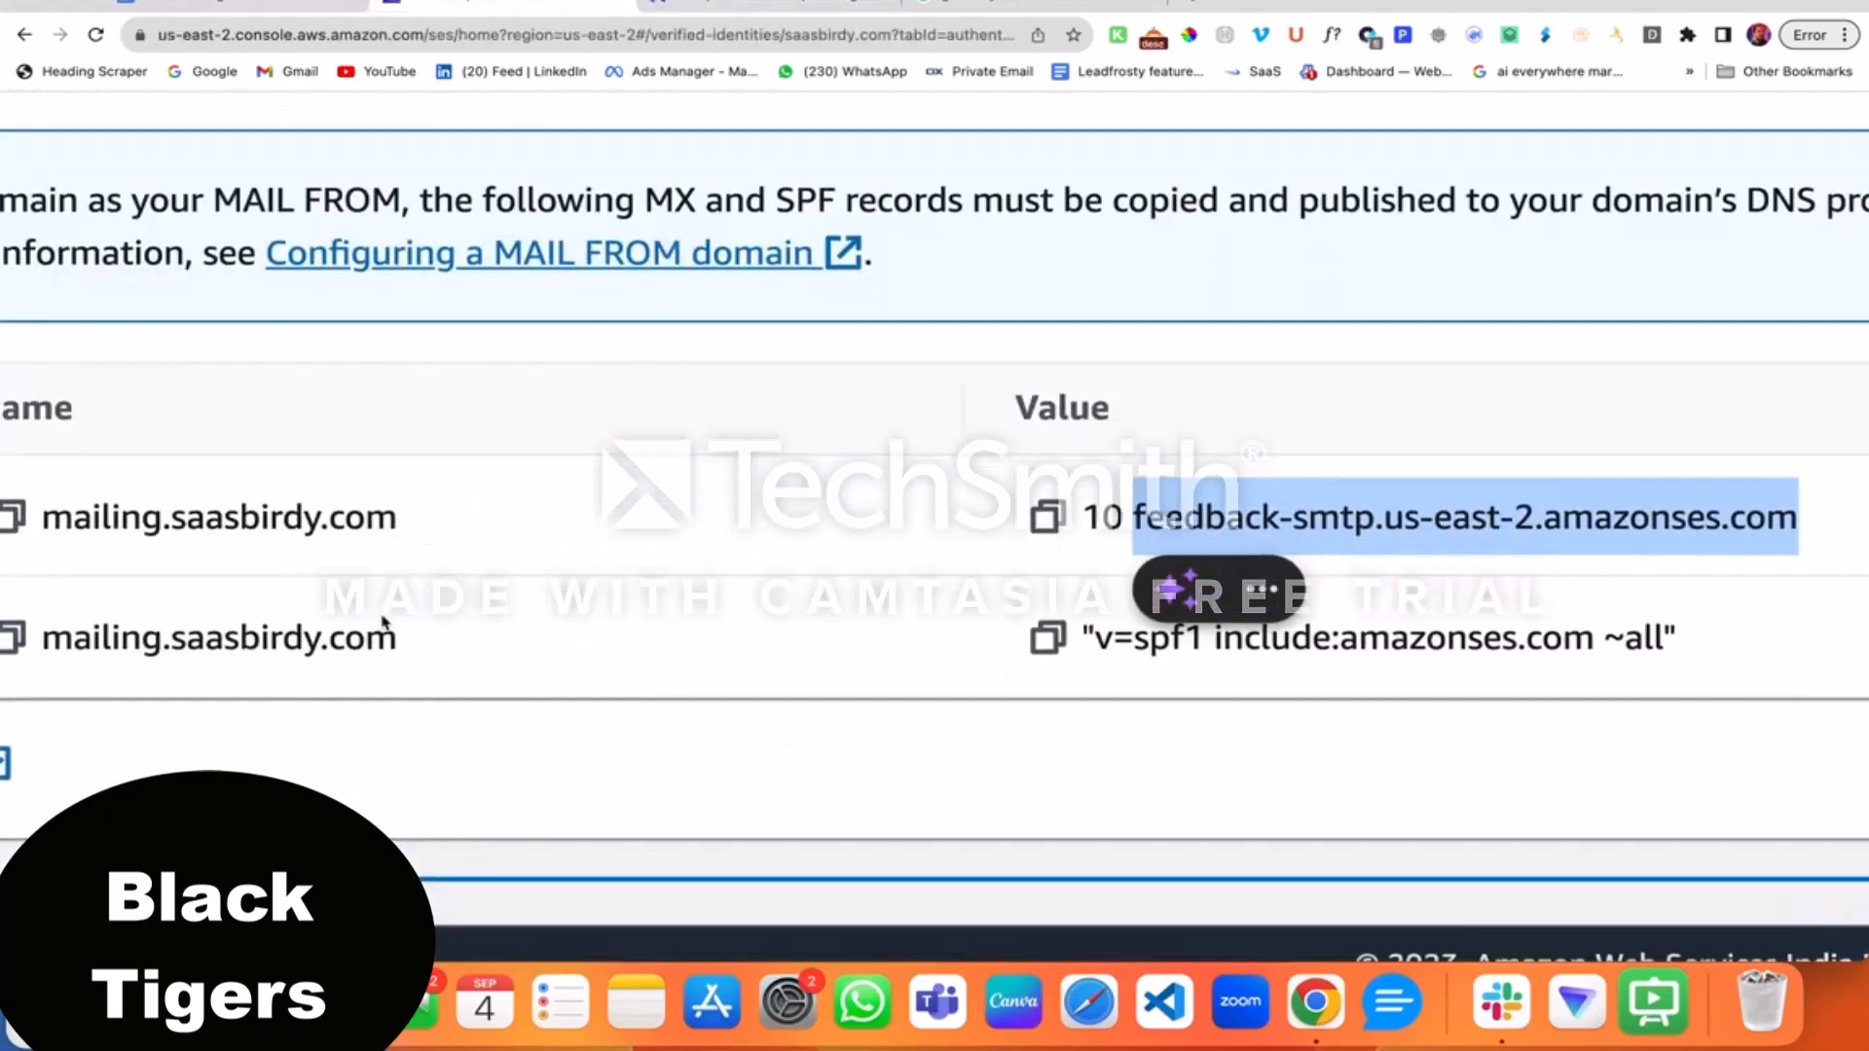
pyautogui.hscroll(-1, 384, 626)
pyautogui.hscroll(-3, 374, 669)
pyautogui.hscroll(-1, 371, 669)
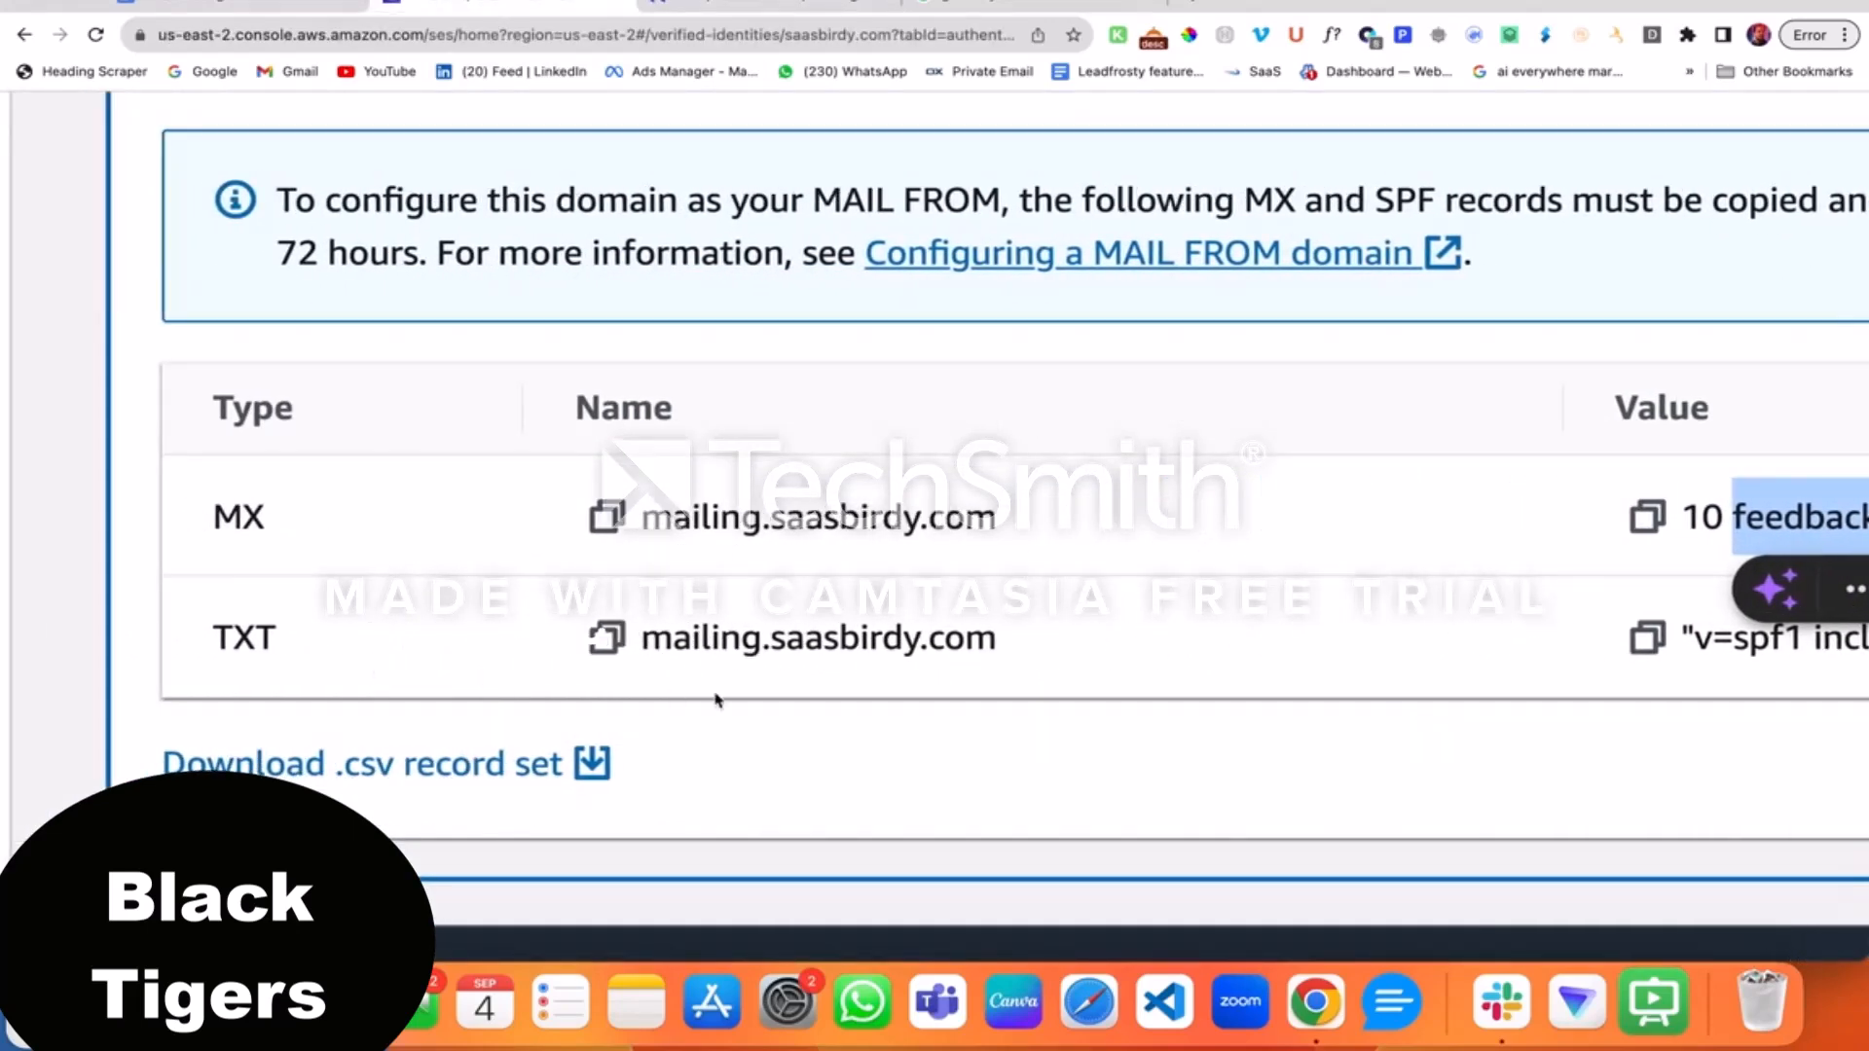
pyautogui.doubleClick(726, 642)
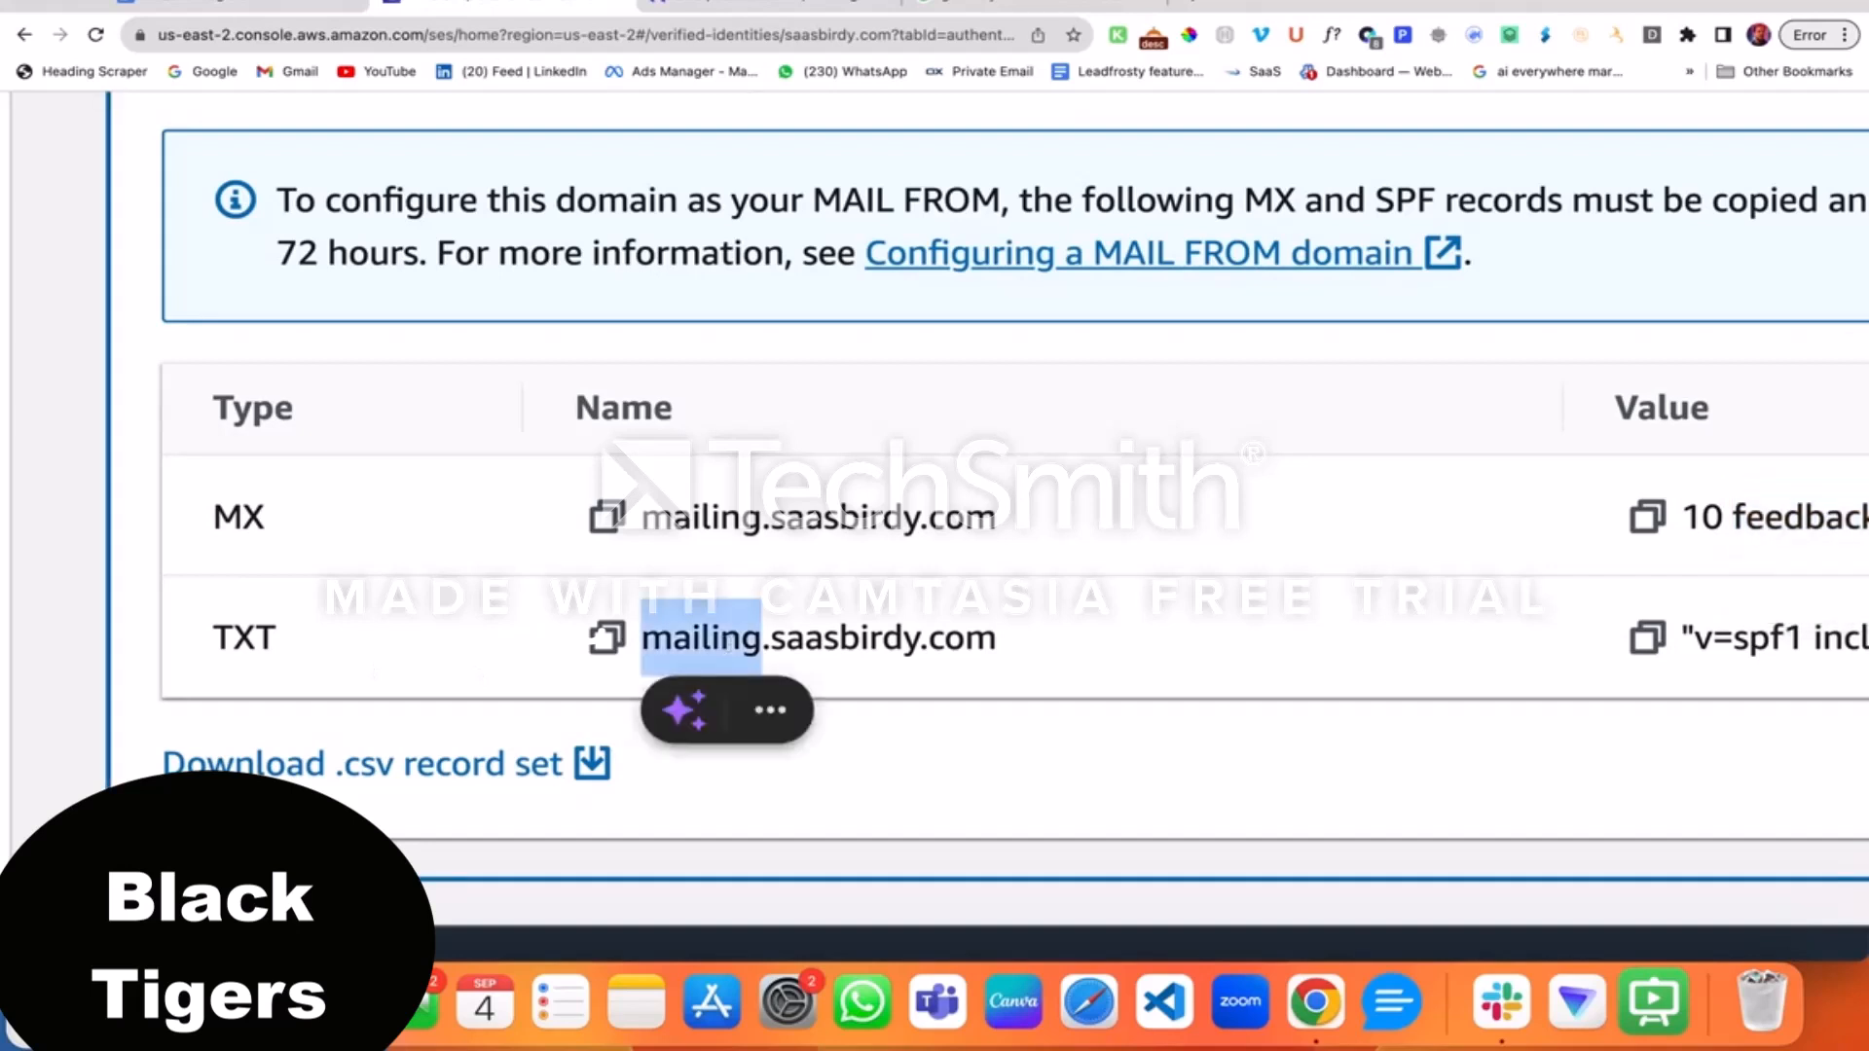
pyautogui.click(720, 7)
pyautogui.click(448, 683)
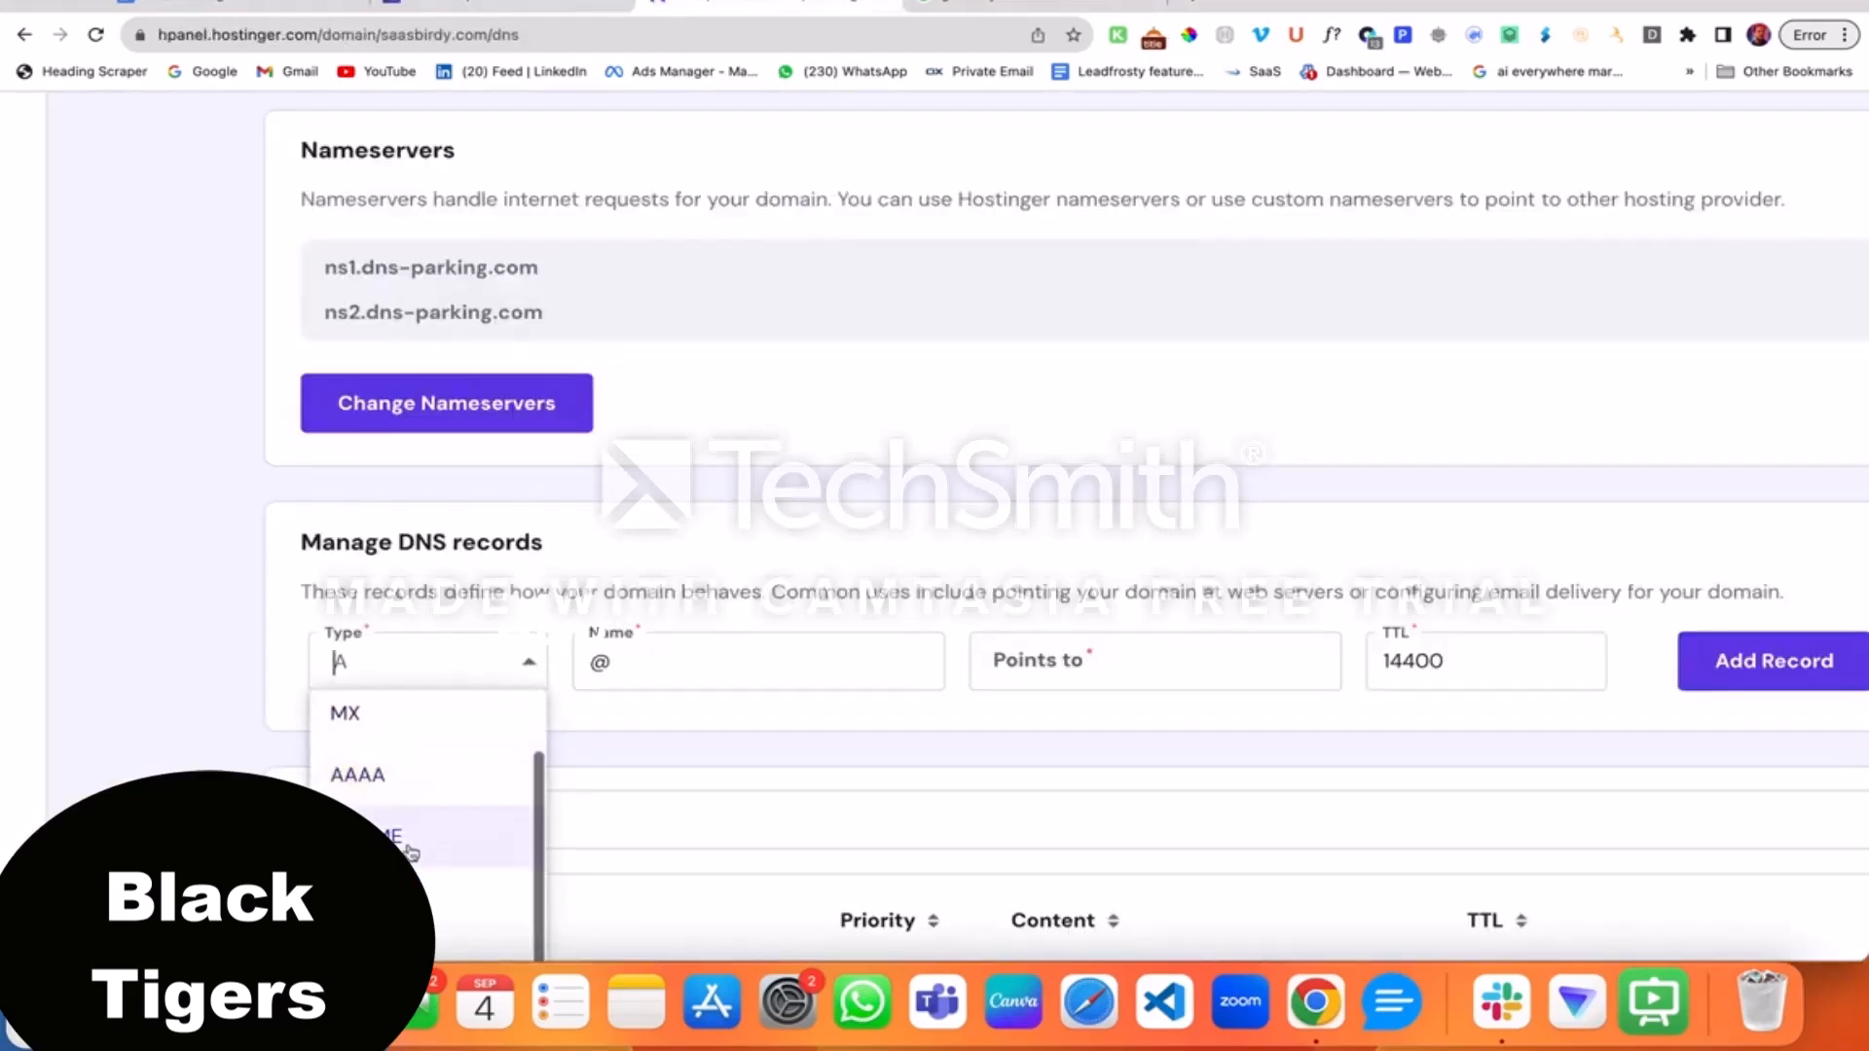
pyautogui.scroll(-4, 429, 838)
pyautogui.click(430, 800)
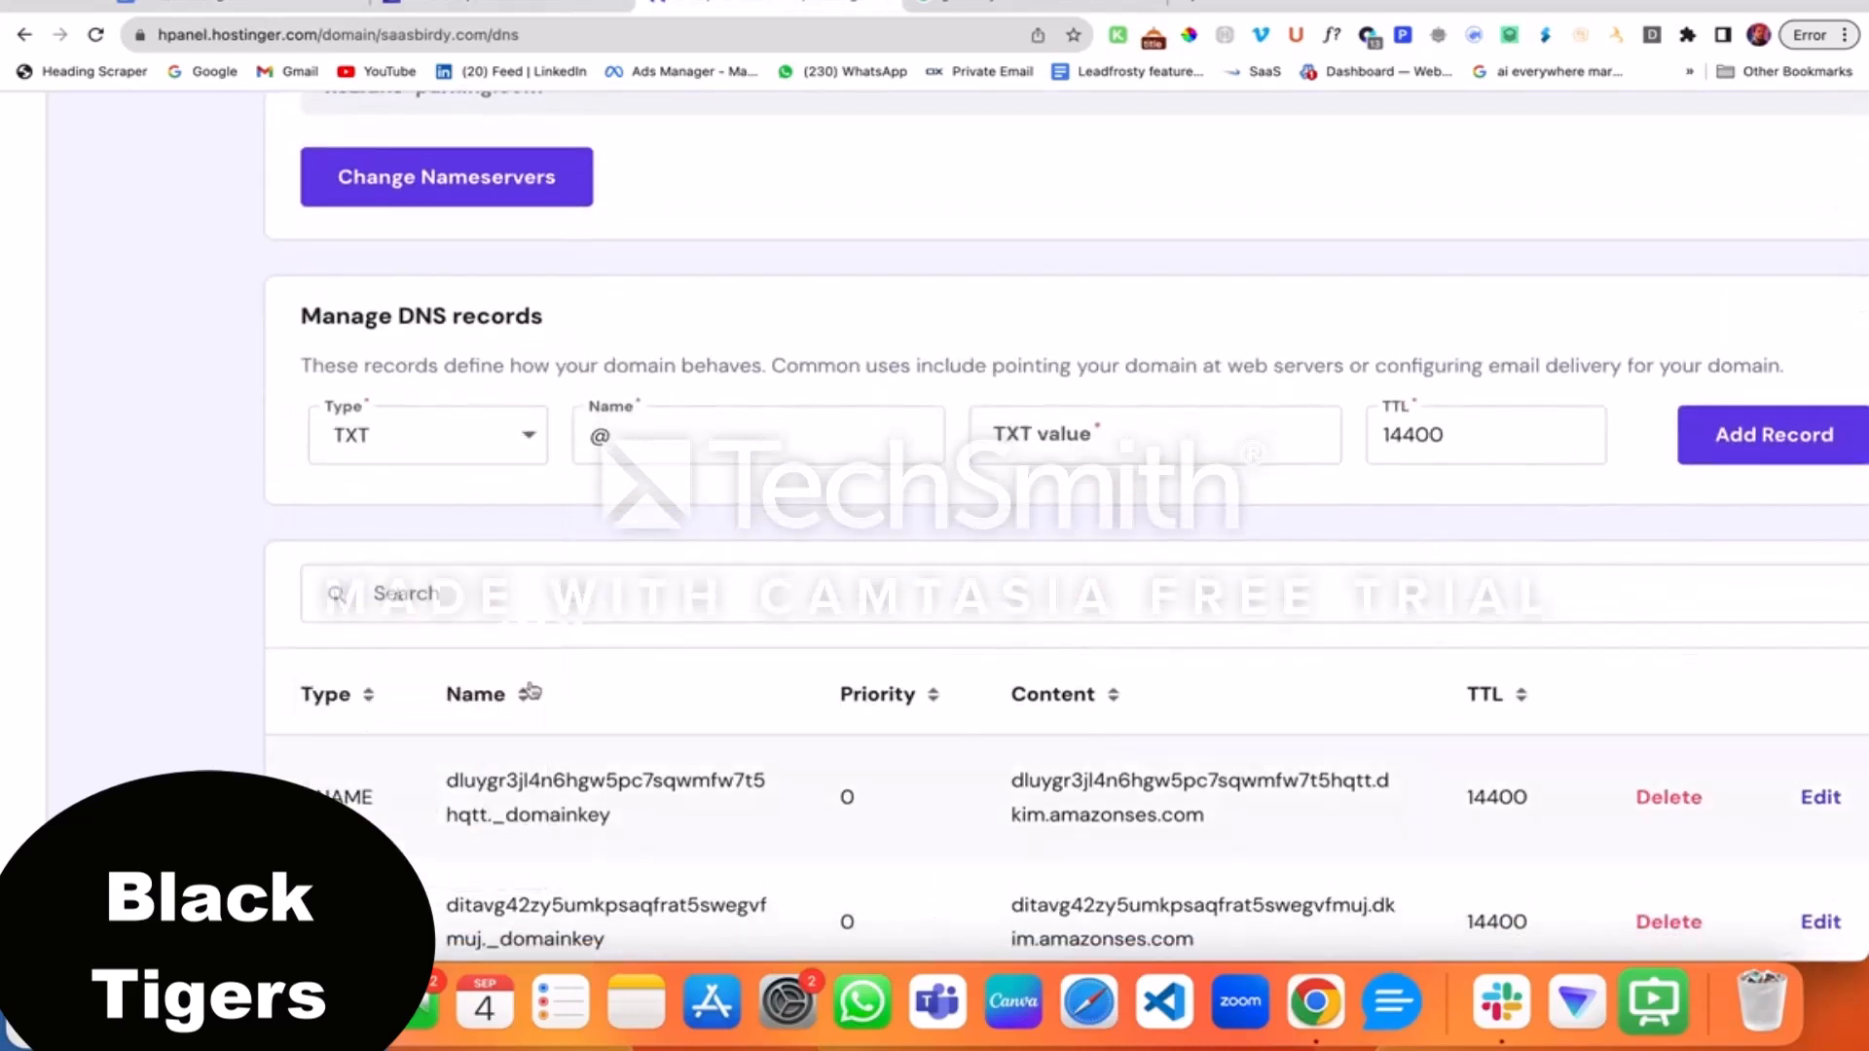
pyautogui.click(679, 419)
pyautogui.write('mailing')
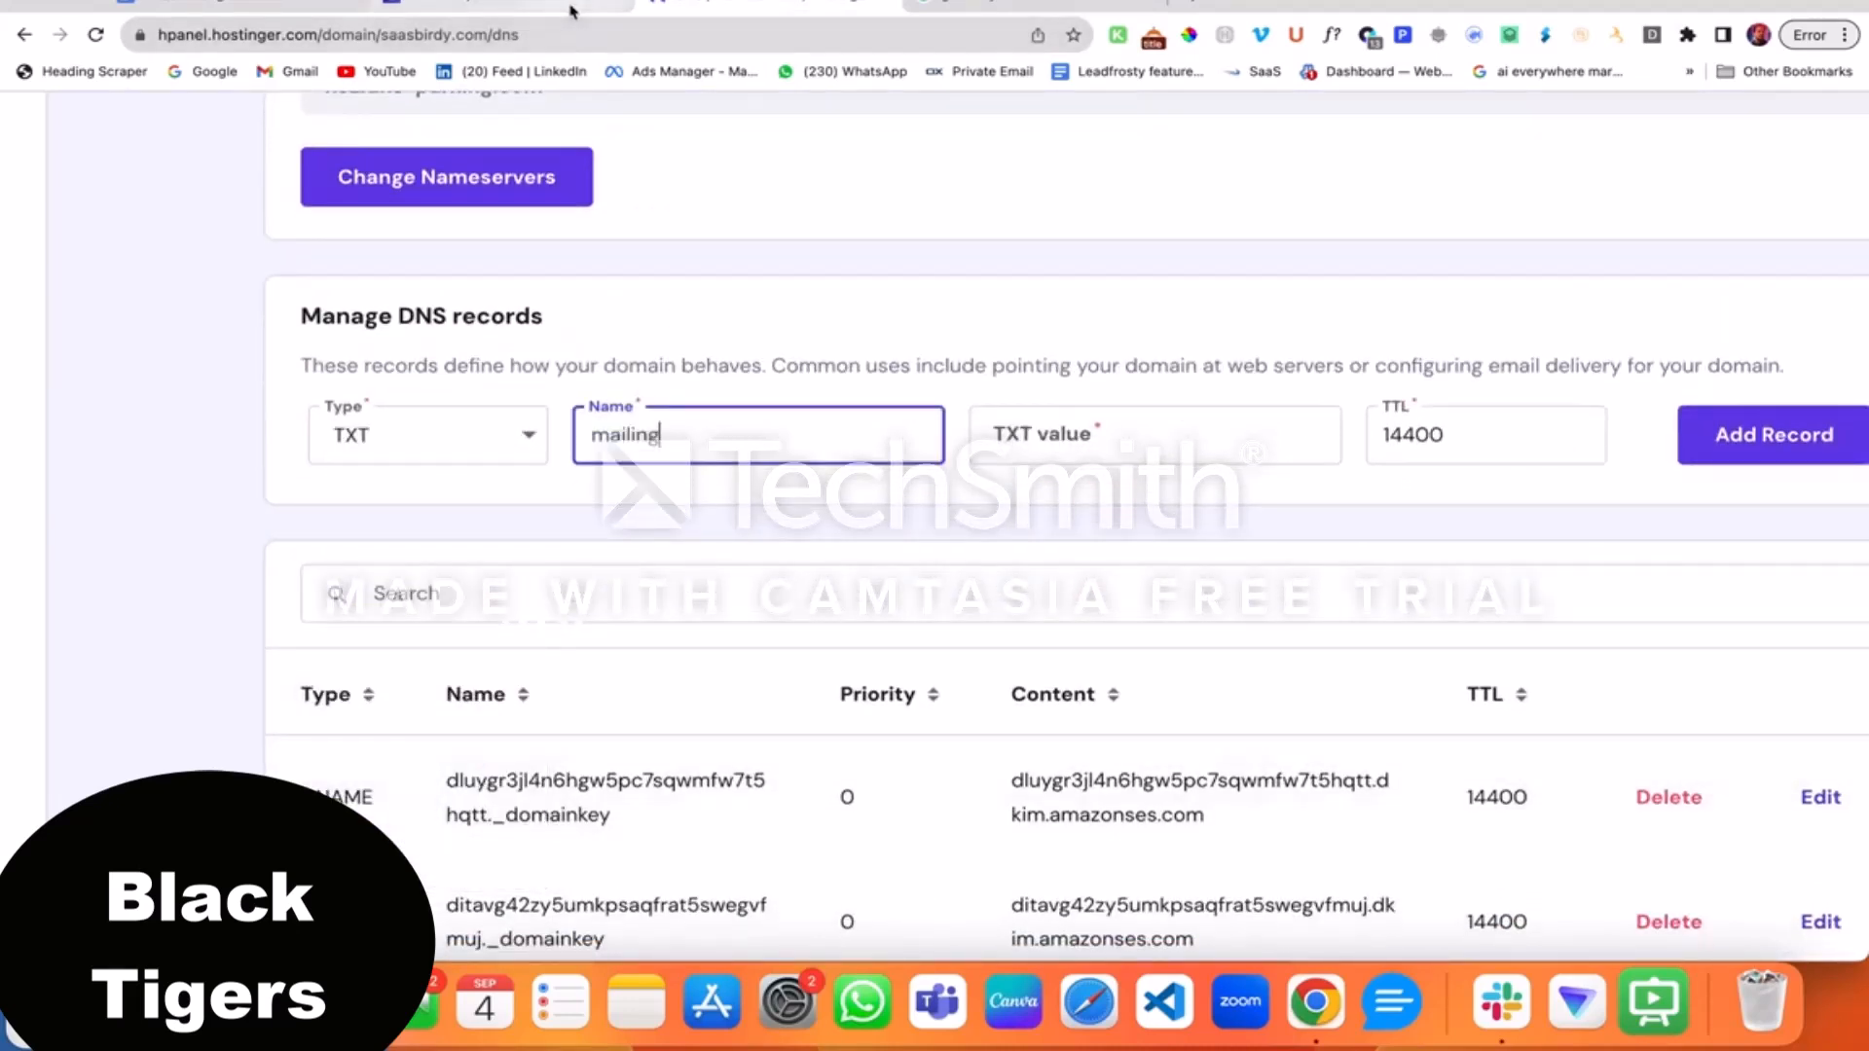
# Copy the TXT value "v=spf1 include:amazonses.com ~all" from Amazon SES into the Hostinger record's TXT value and add the record
pyautogui.click(507, 6)
pyautogui.hscroll(5, 1240, 809)
pyautogui.click(1211, 662)
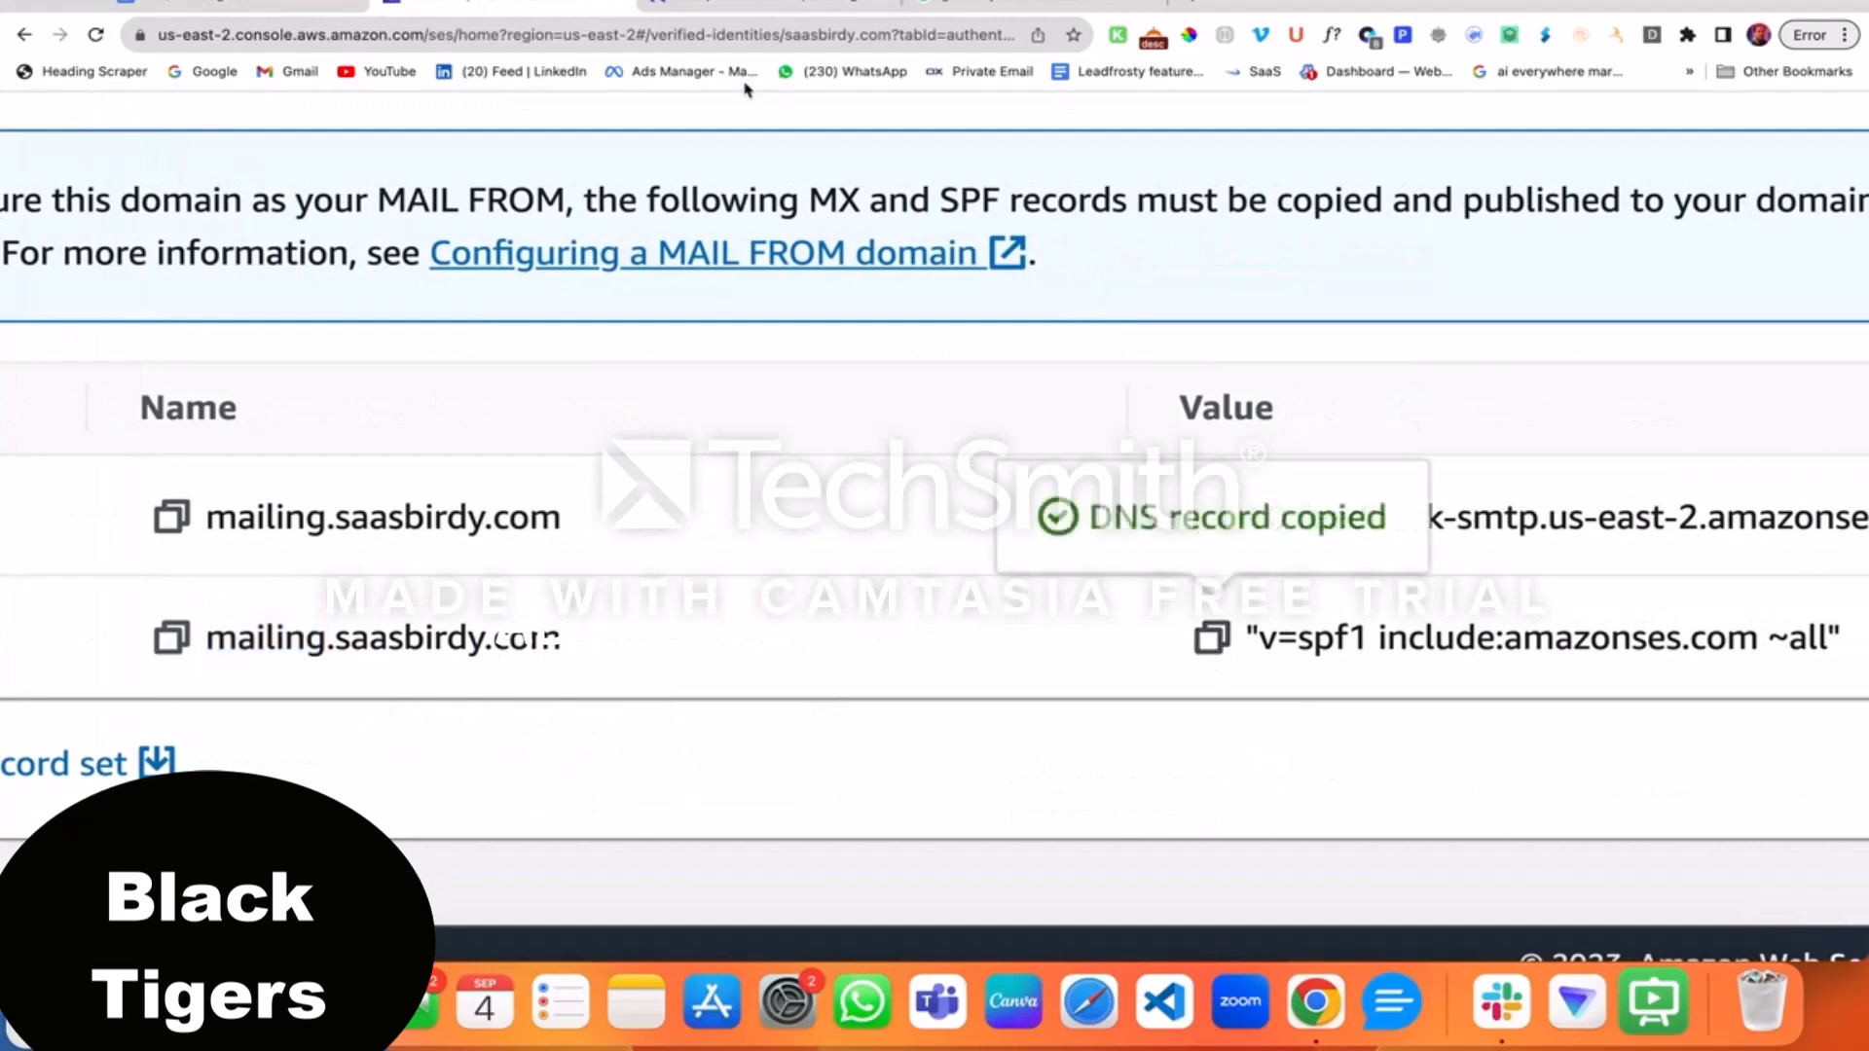
pyautogui.click(759, 7)
pyautogui.click(1102, 415)
pyautogui.press('super+v')
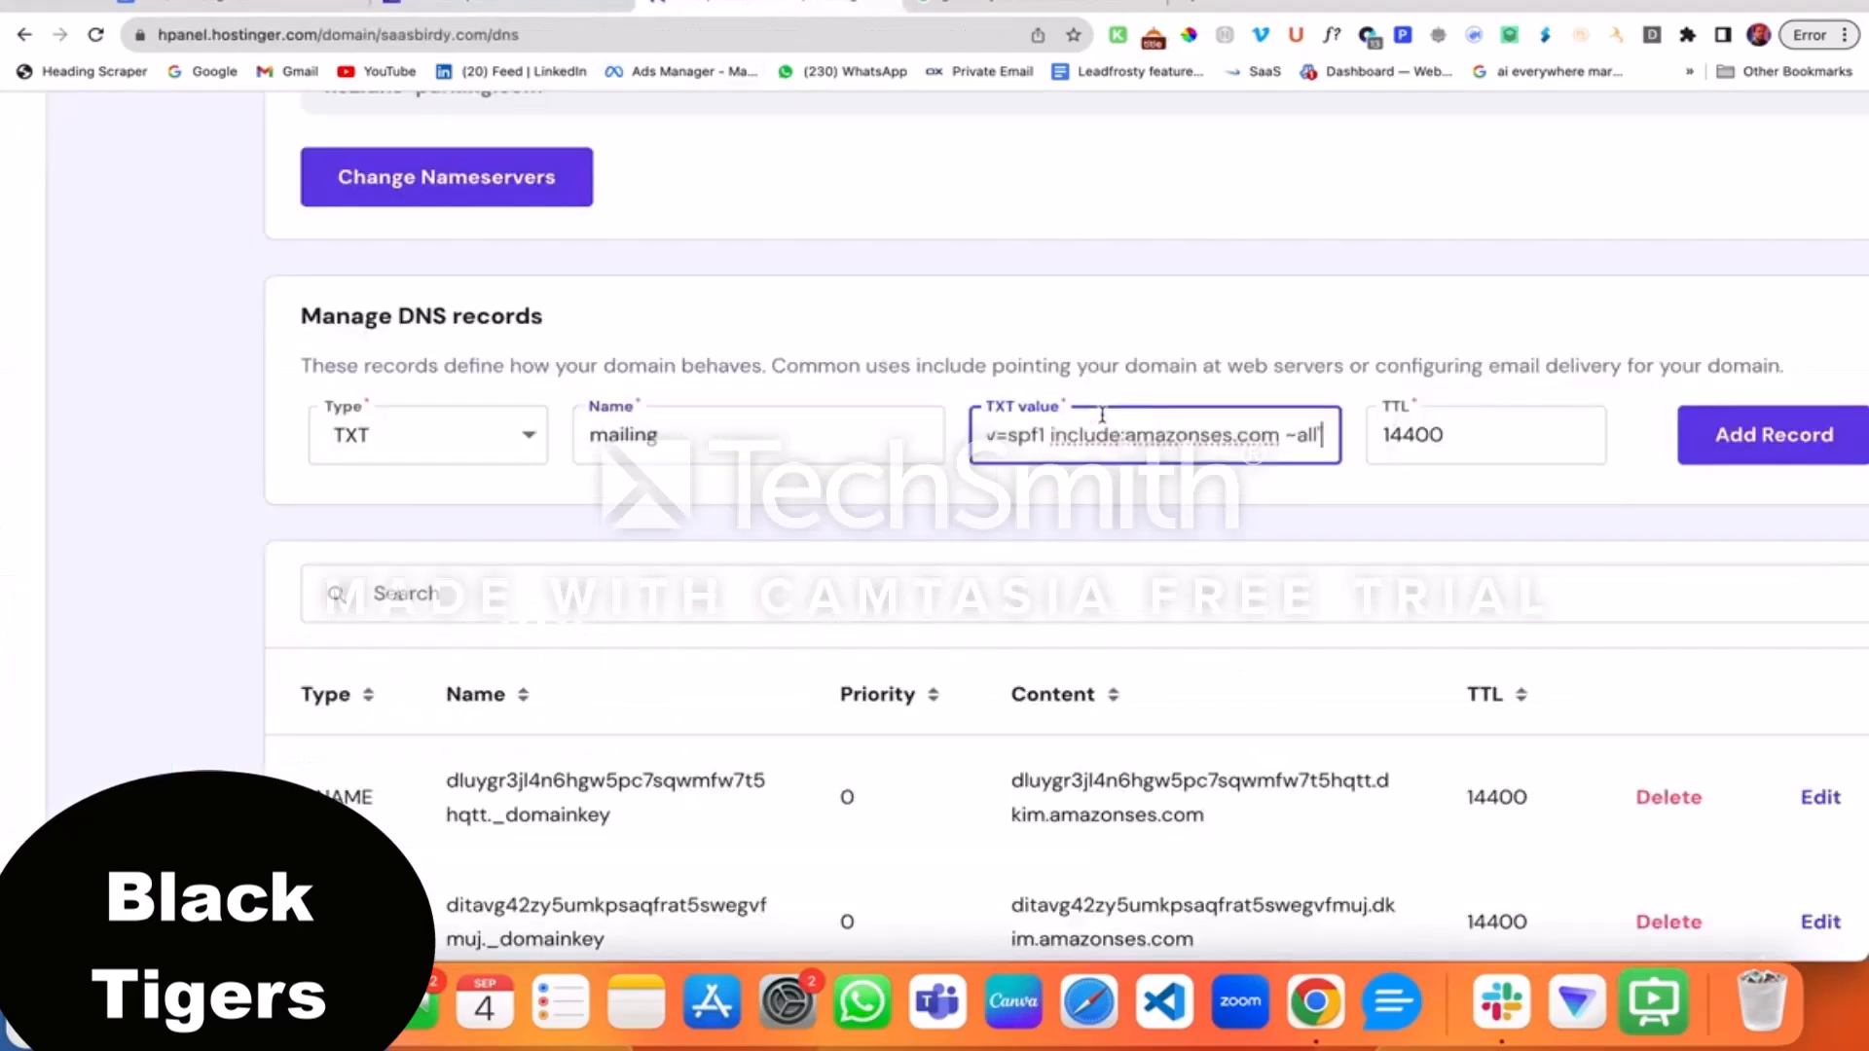
pyautogui.click(1830, 443)
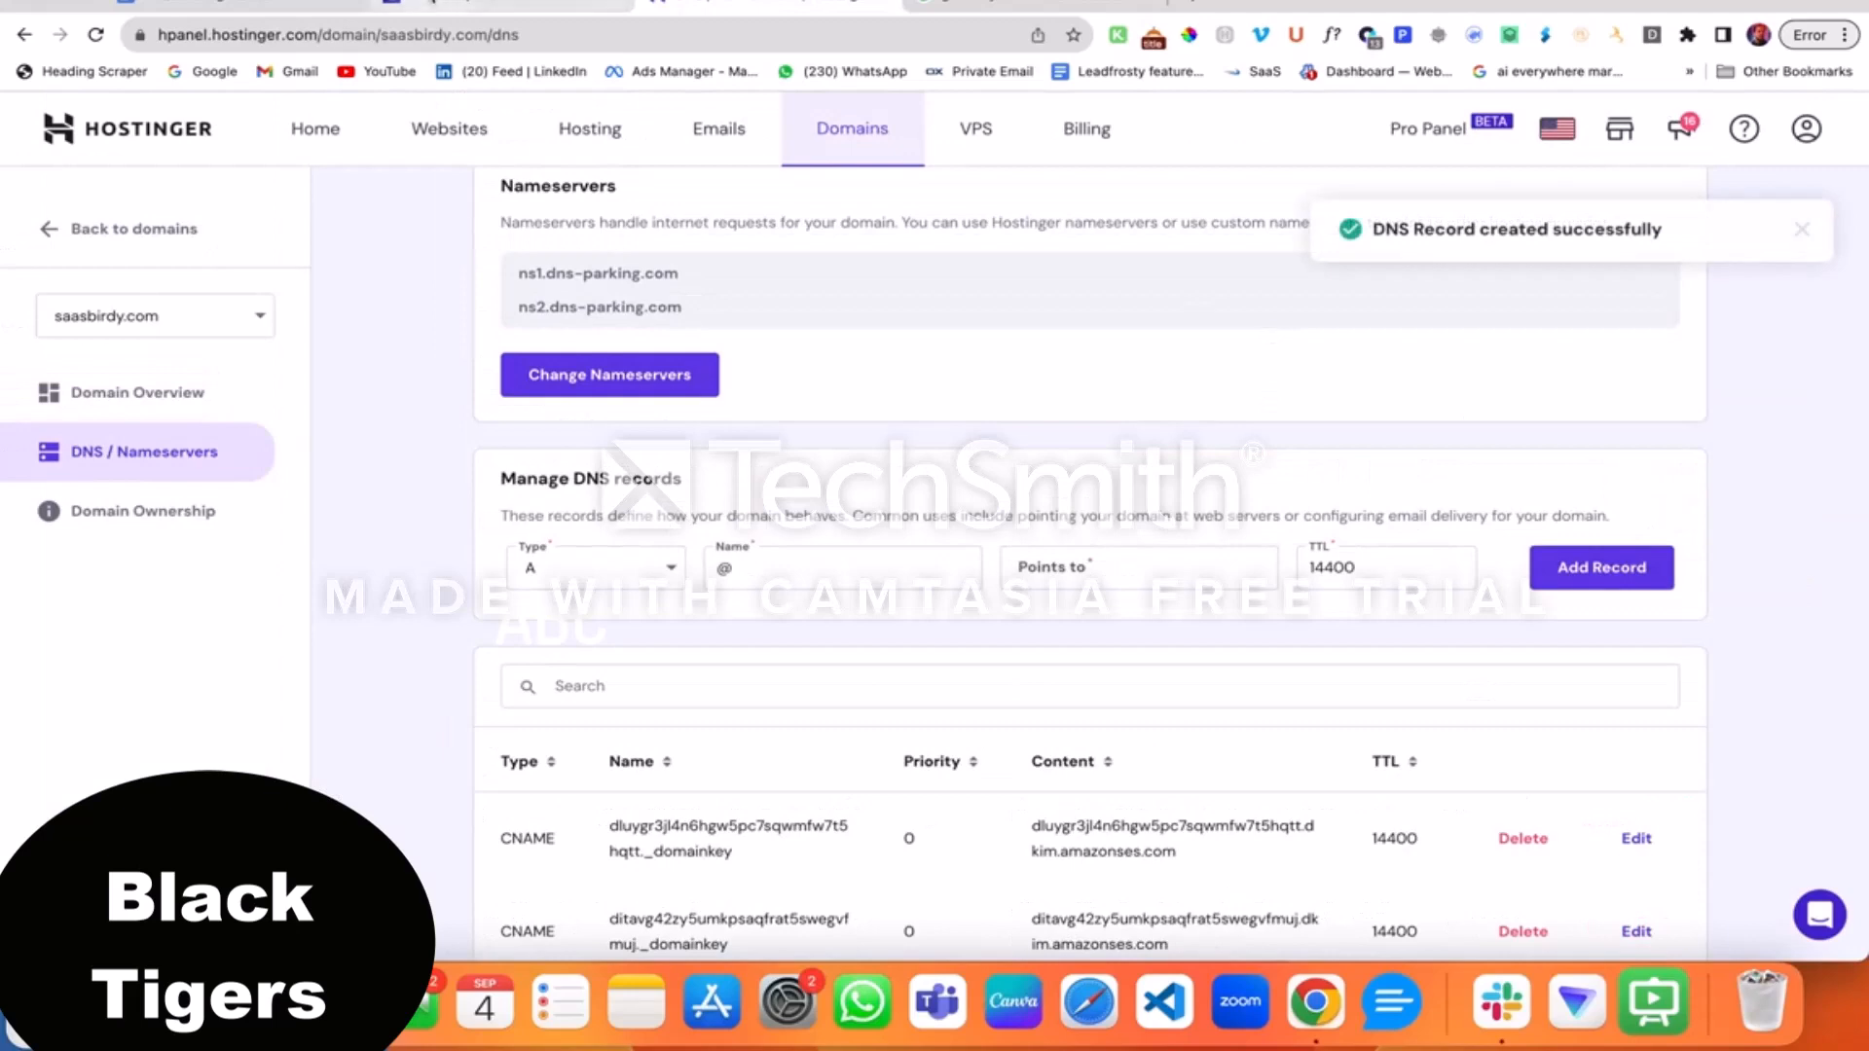
# Return to the saasbirdy.com identity in Amazon SES and reload the page to refresh its verification status
pyautogui.click(435, 3)
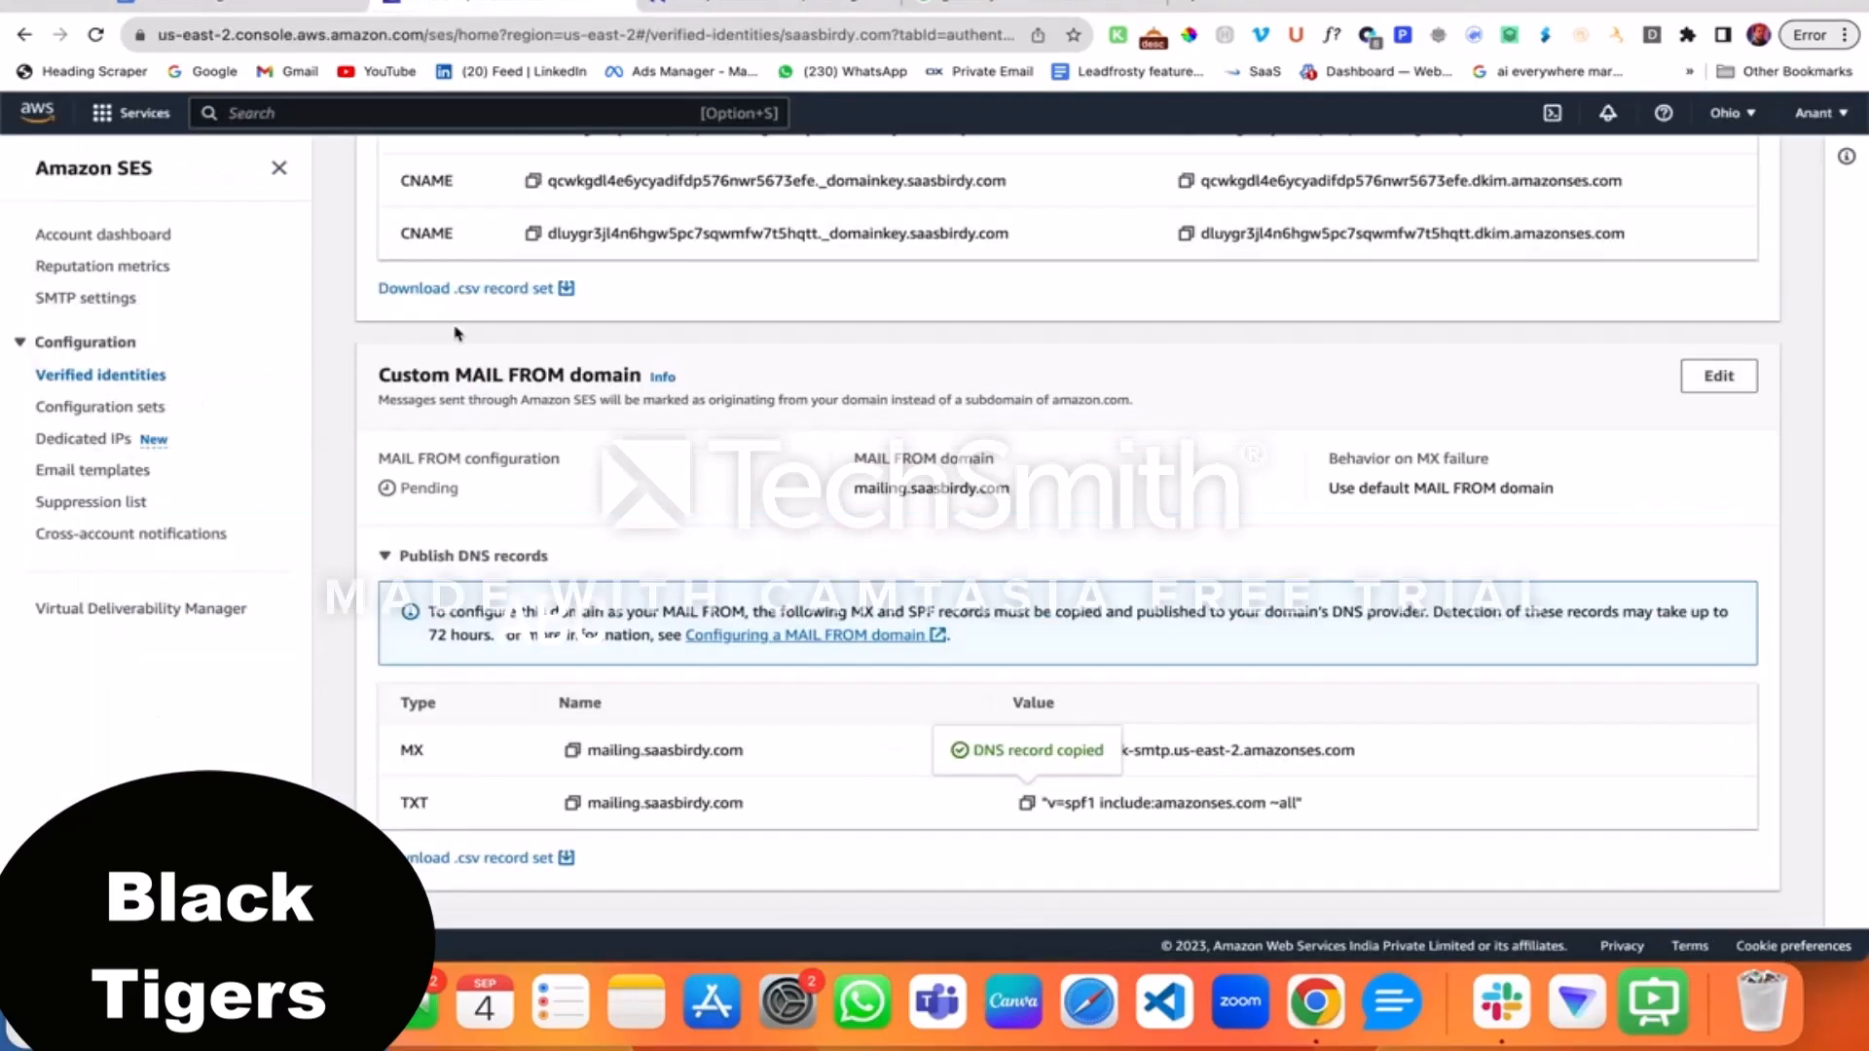
pyautogui.scroll(11, 513, 393)
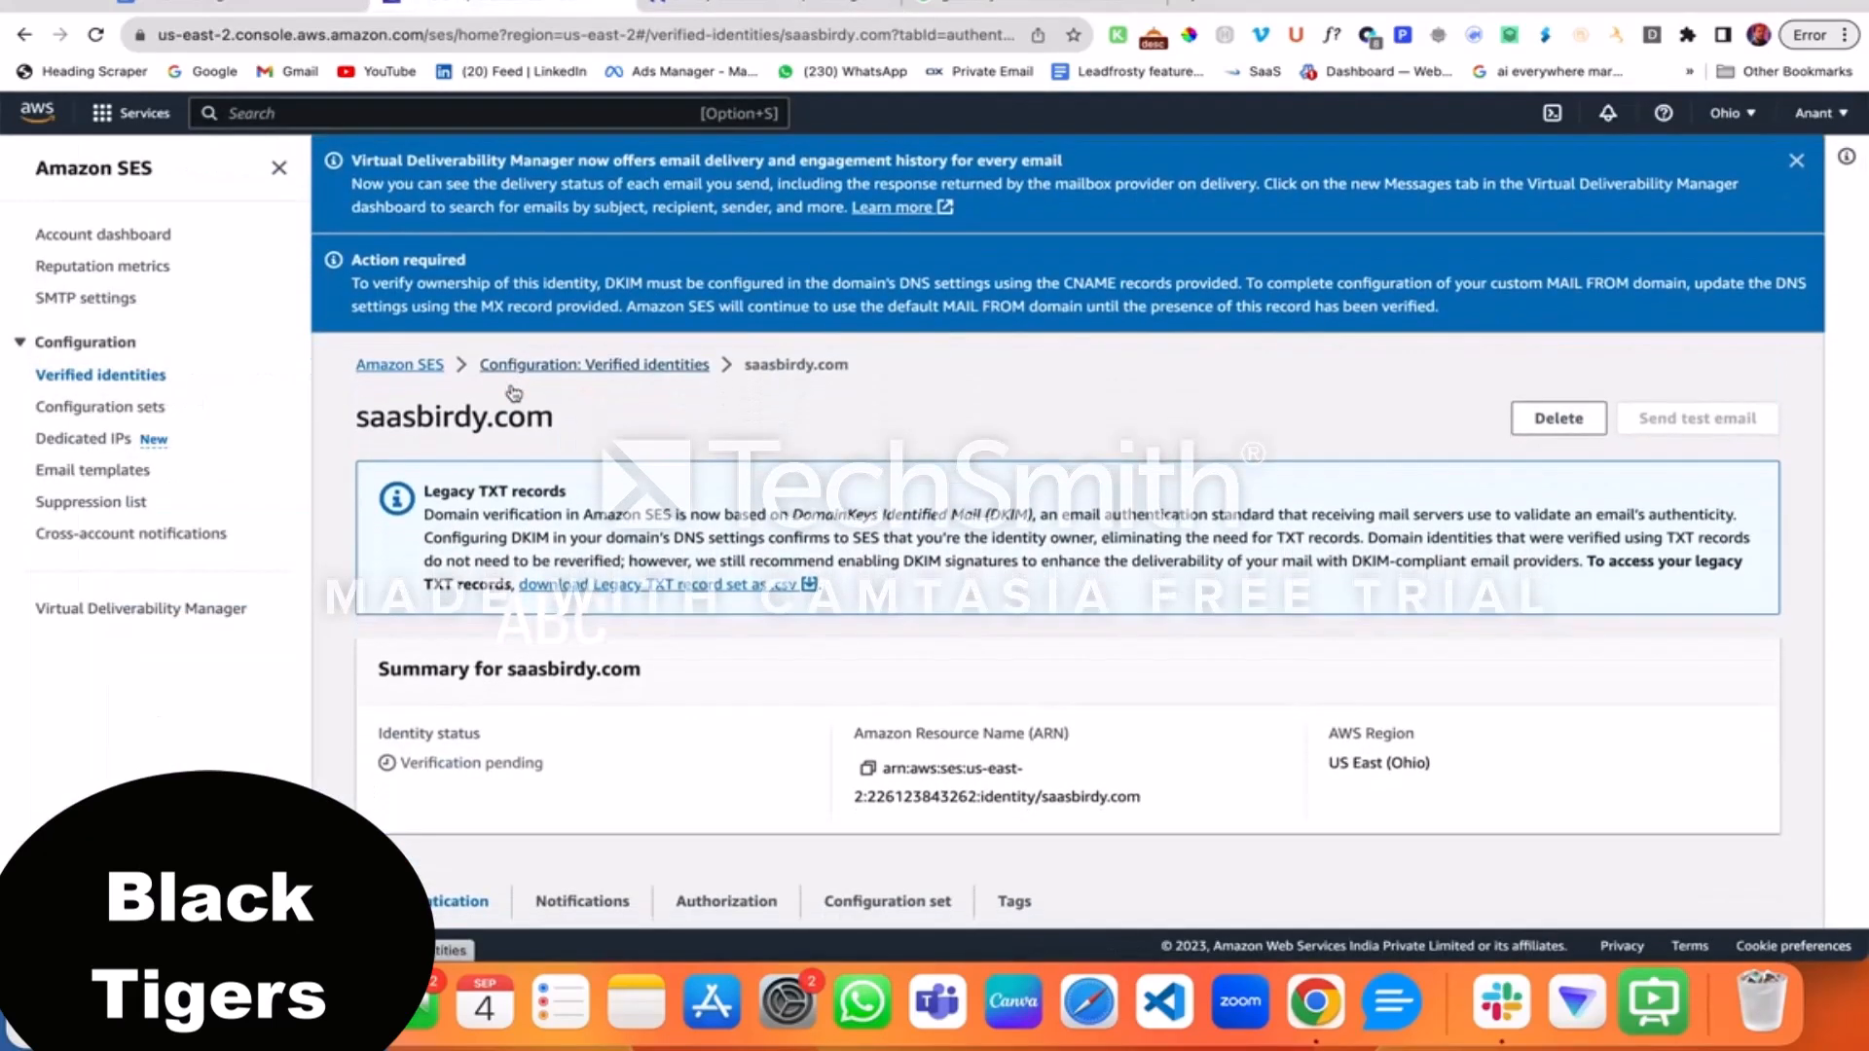
pyautogui.scroll(-1, 511, 386)
pyautogui.scroll(-1, 511, 386)
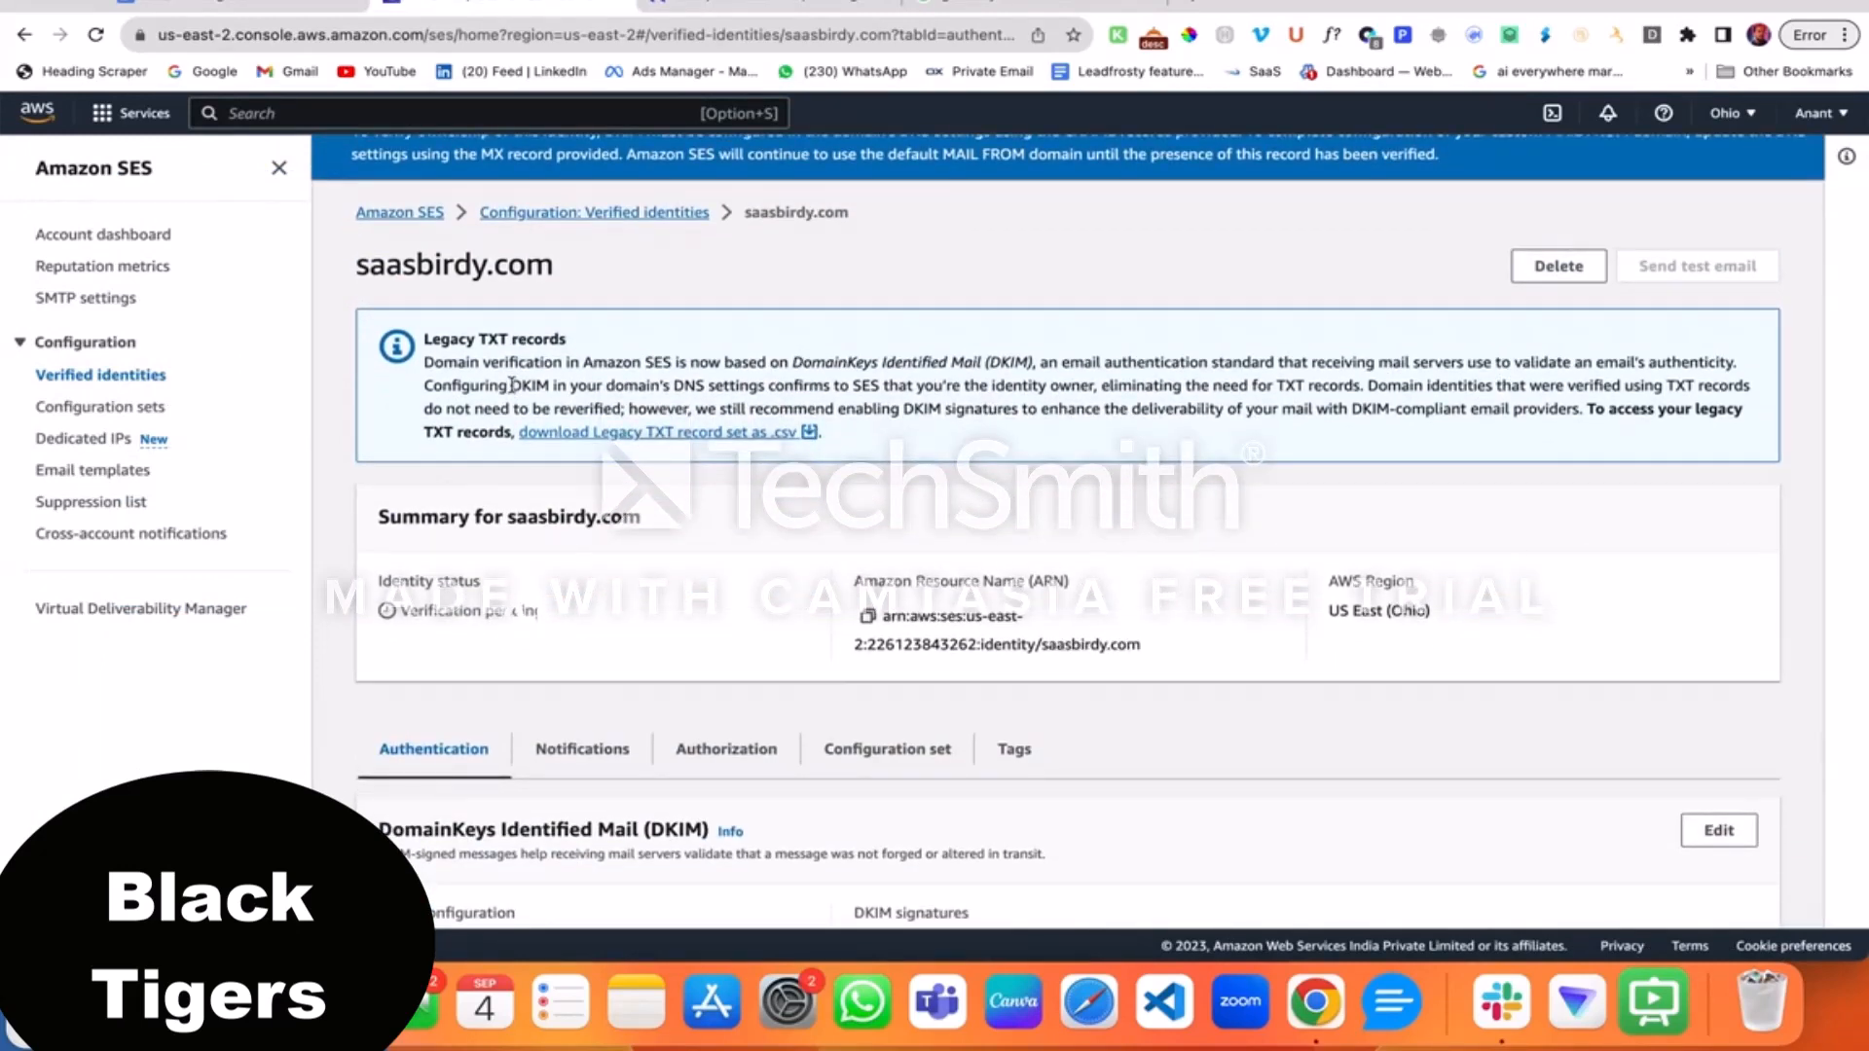
pyautogui.click(94, 36)
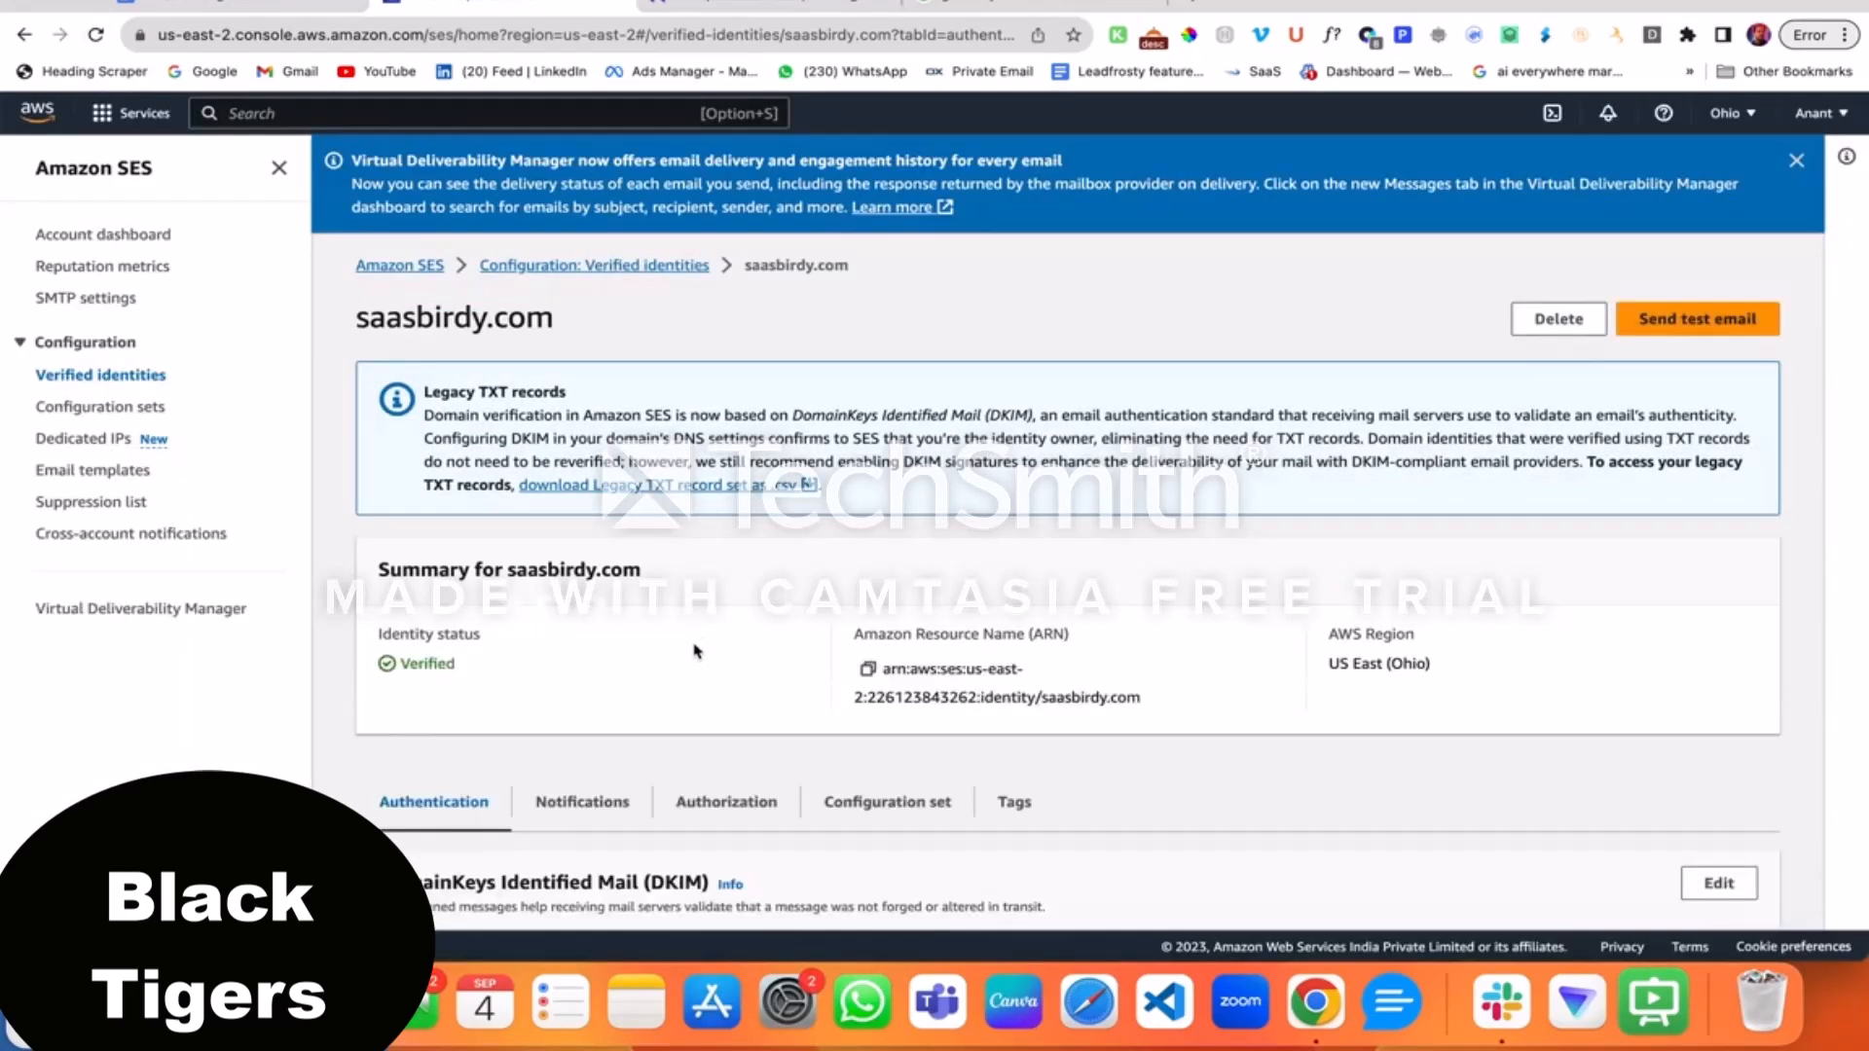
# Examine the identity status, the DKIM configuration and the MAIL FROM configuration of saasbirdy.com
pyautogui.scroll(-2, 699, 655)
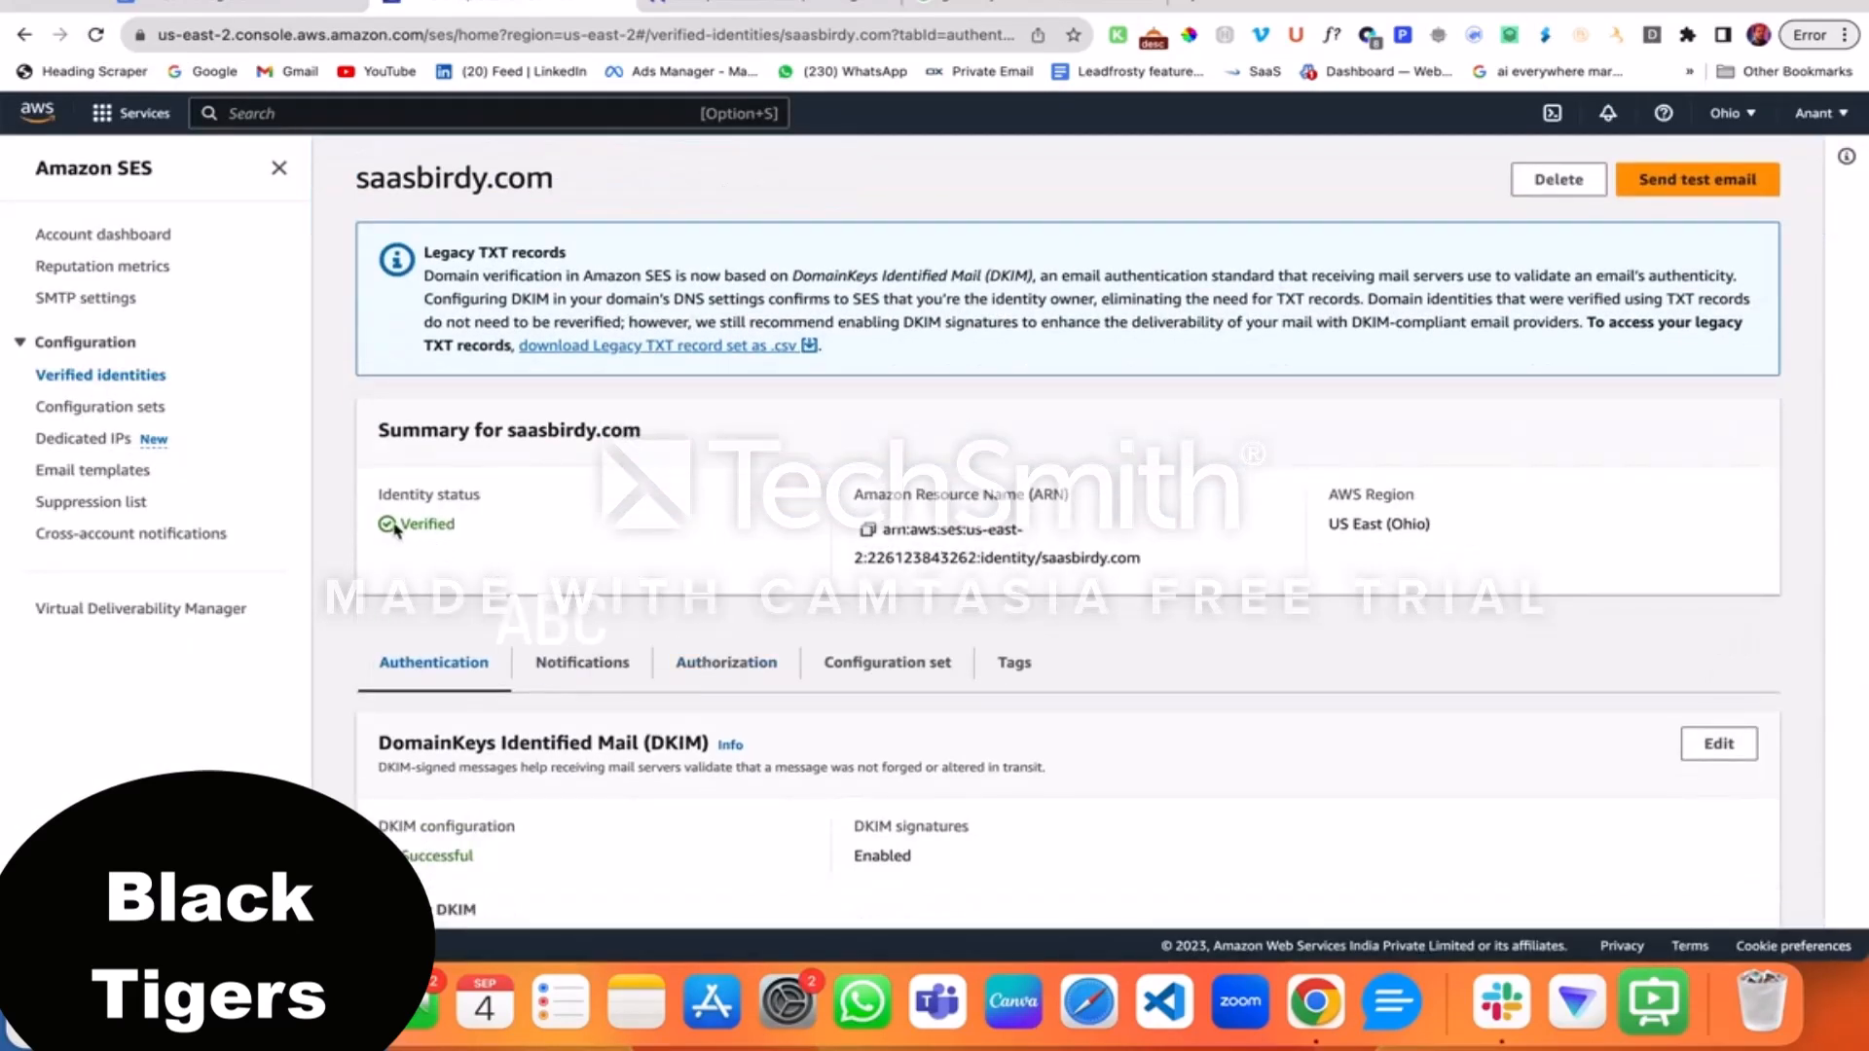
pyautogui.moveTo(396, 529); pyautogui.dragTo(475, 525)
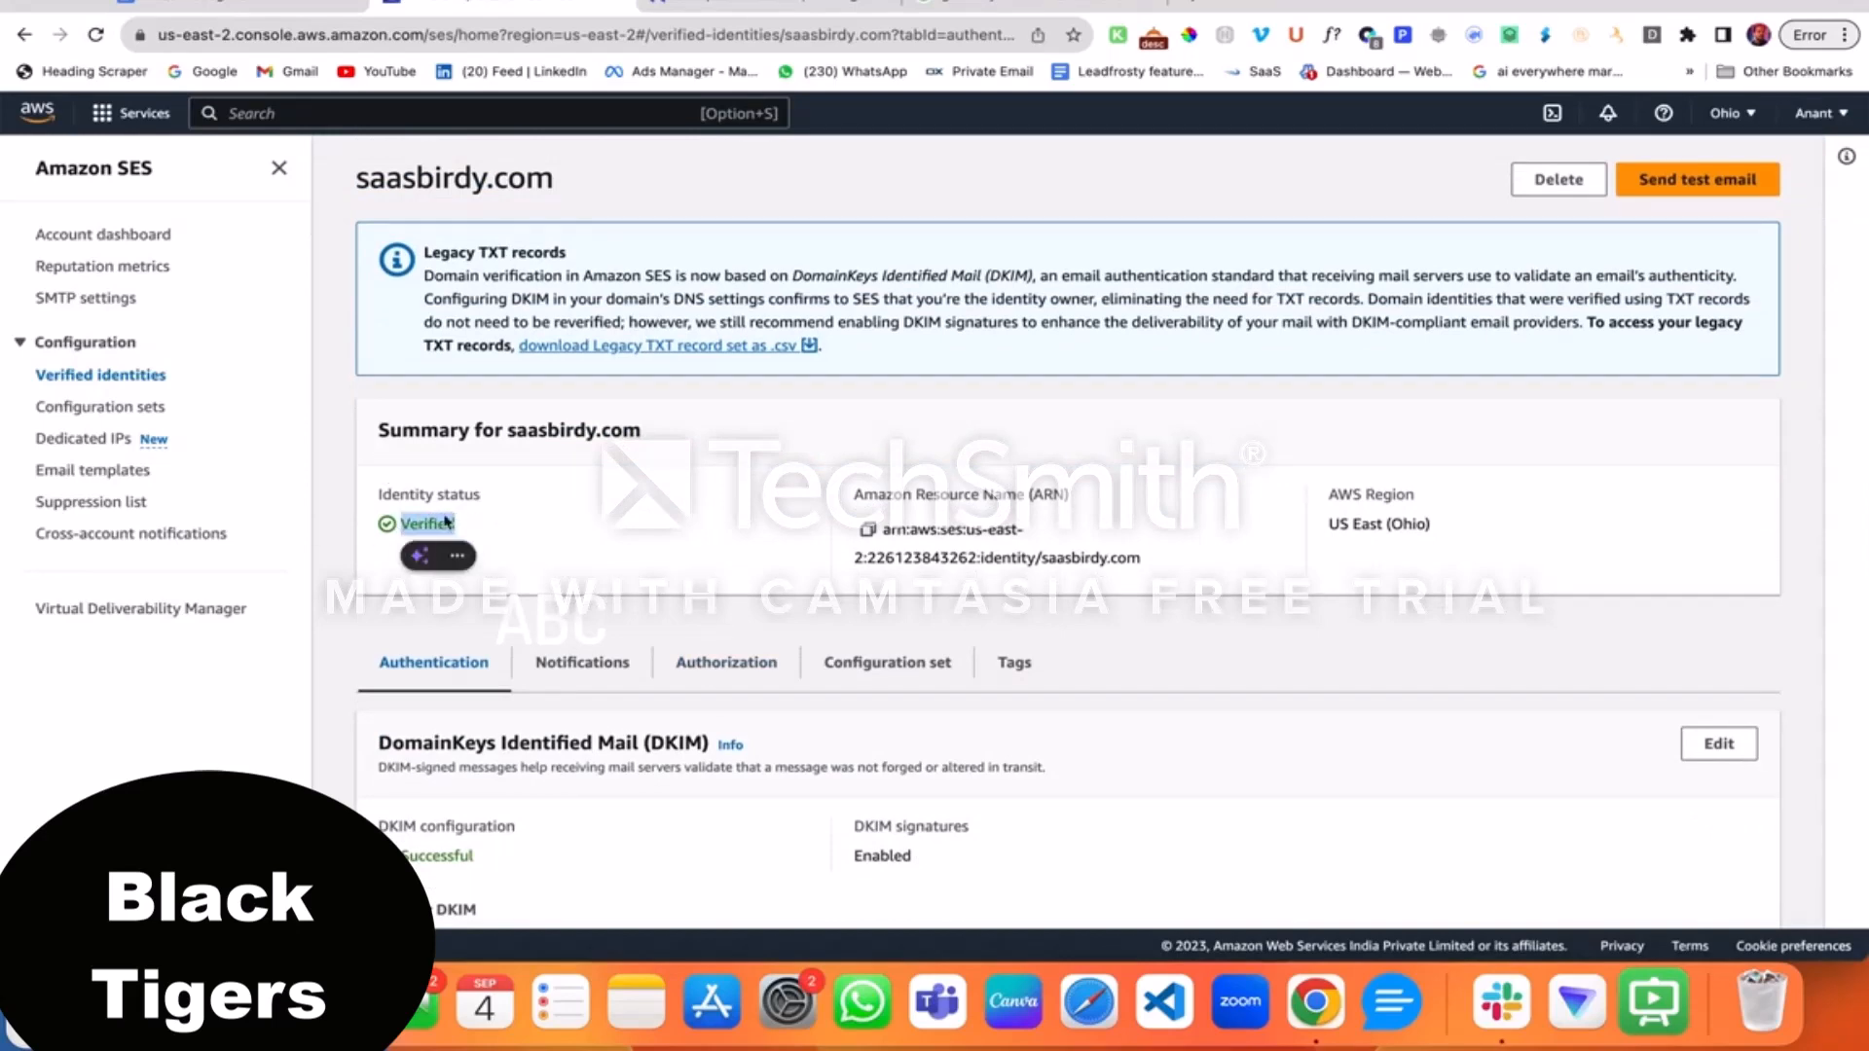
pyautogui.scroll(-3, 495, 769)
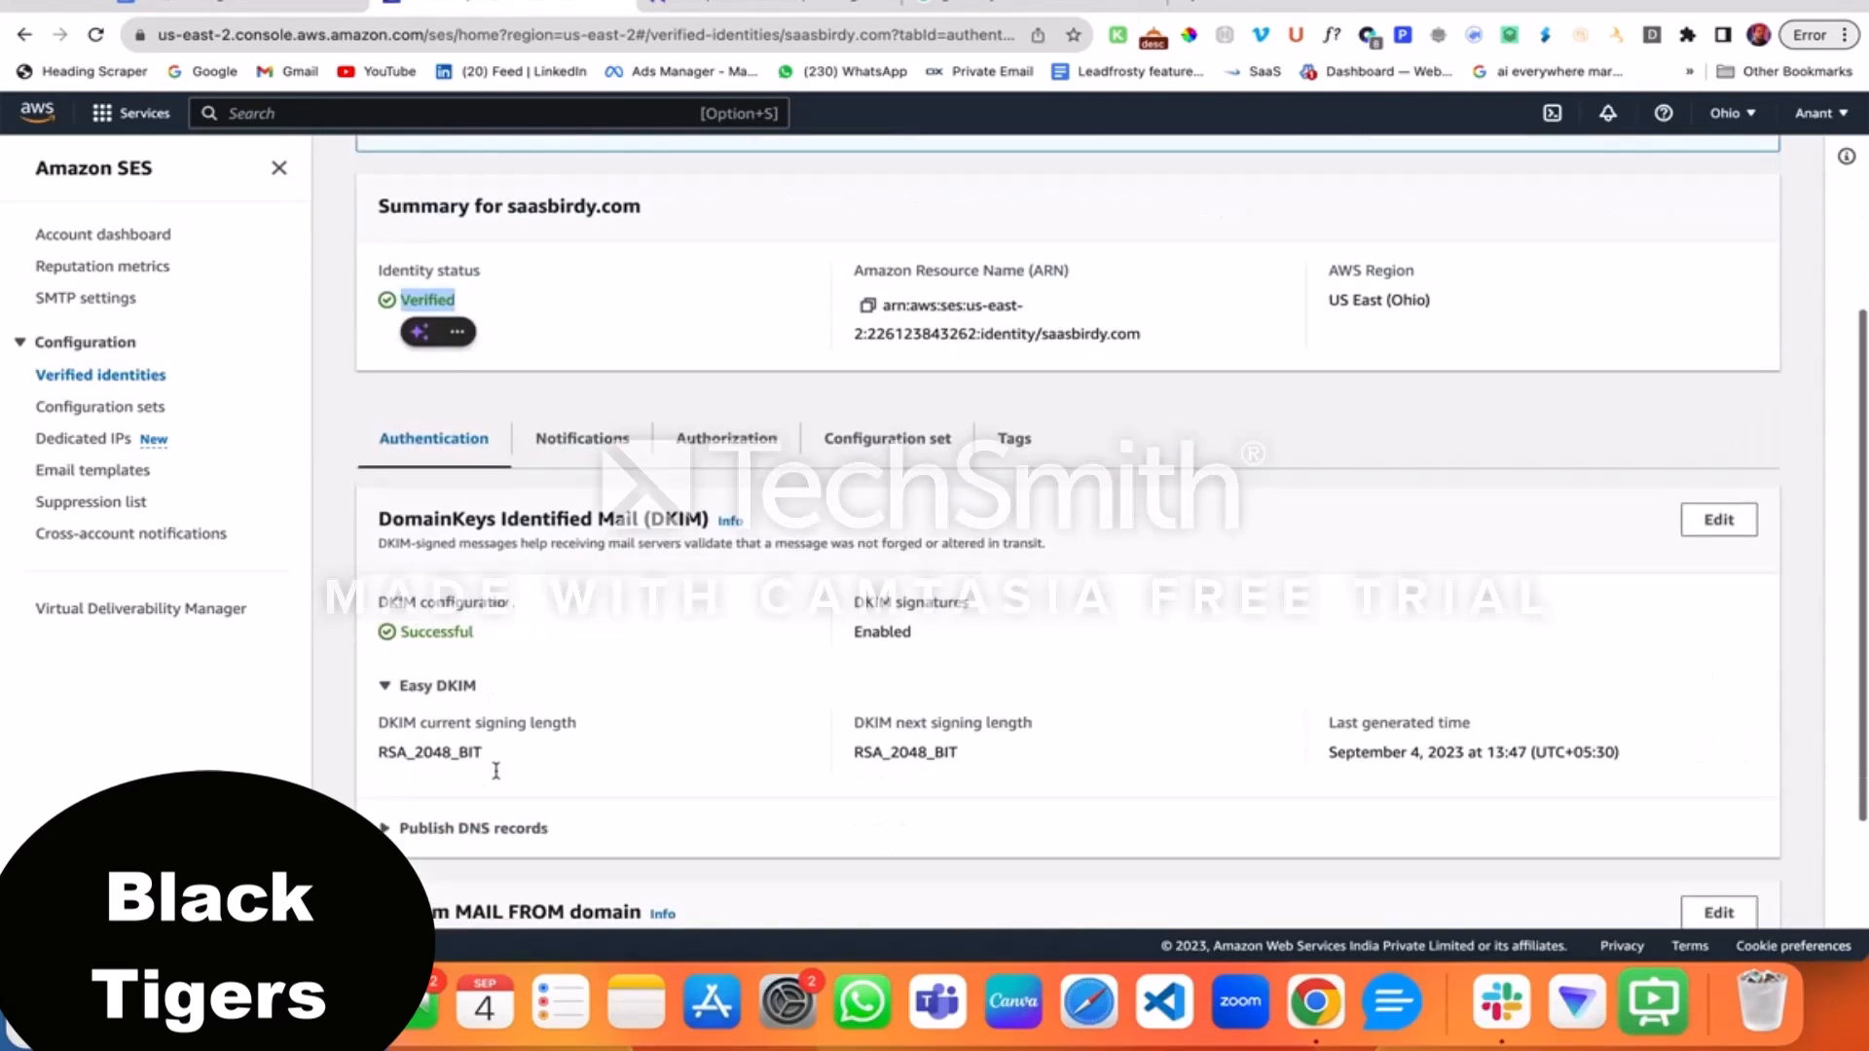
pyautogui.moveTo(399, 616); pyautogui.dragTo(492, 619)
pyautogui.scroll(-3, 492, 620)
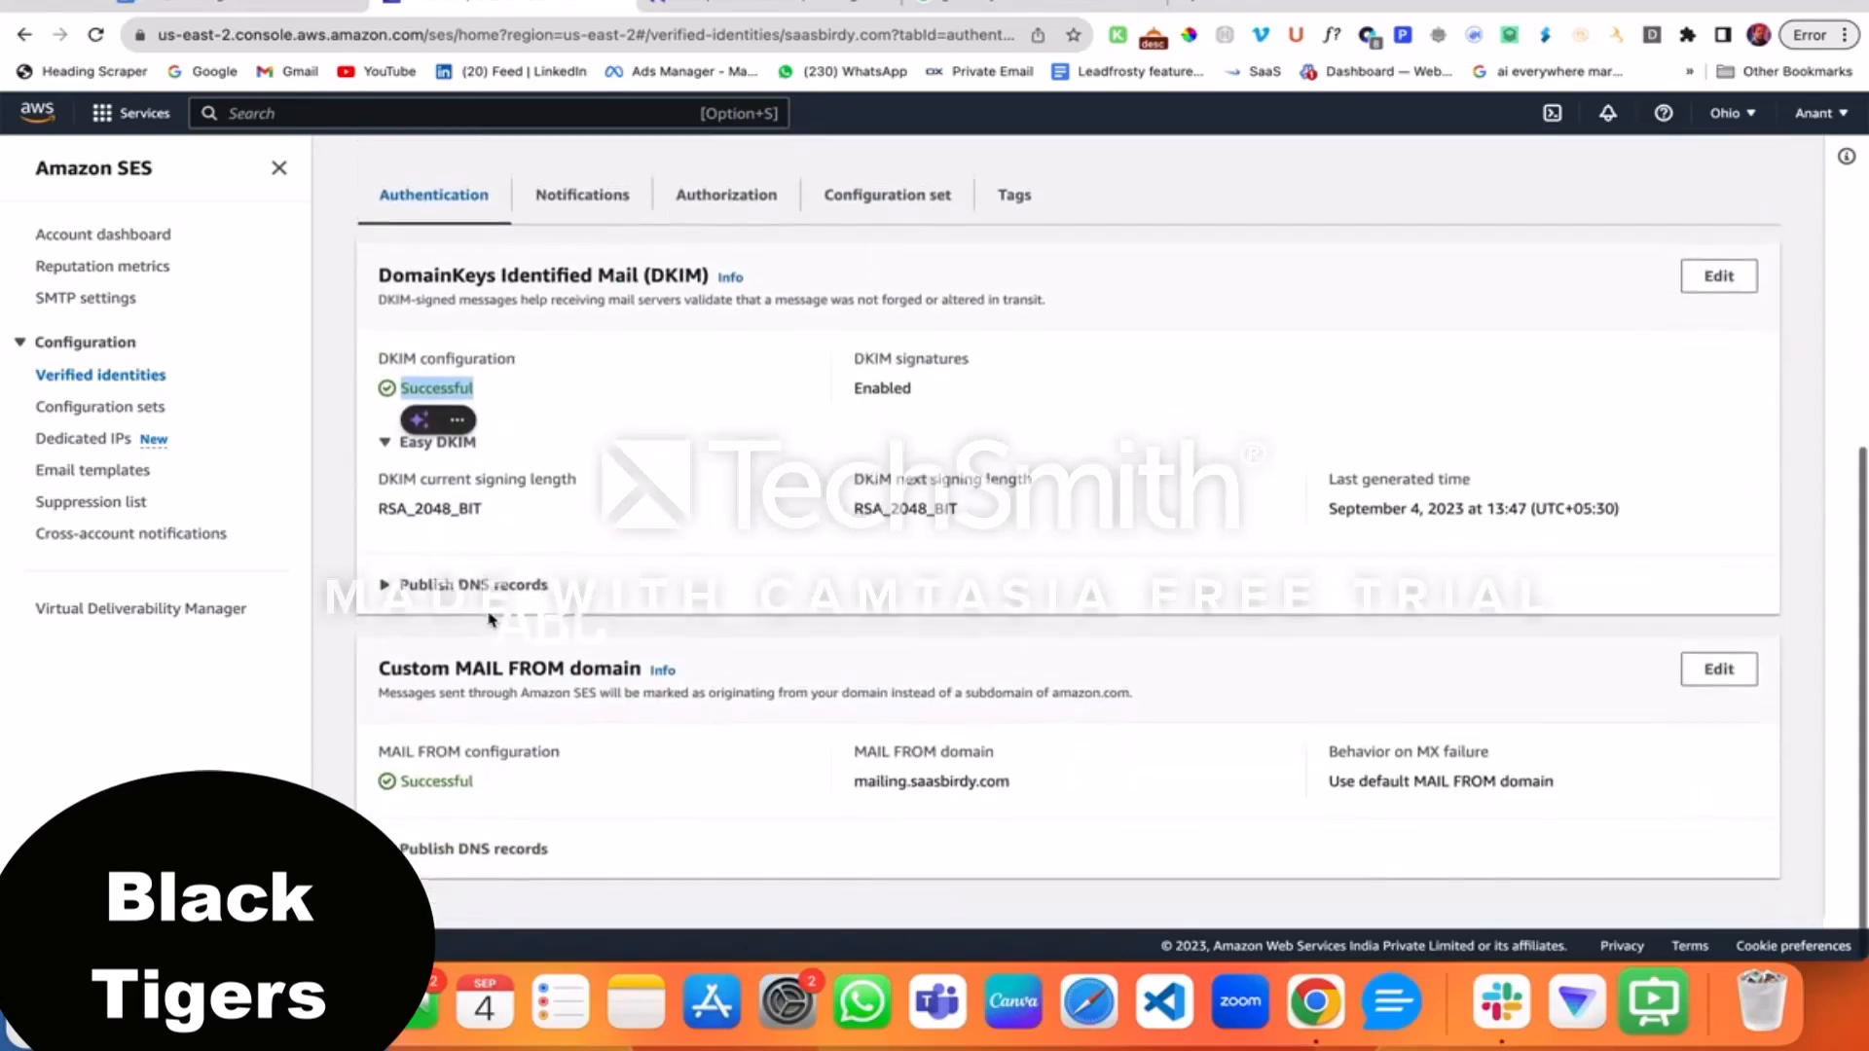
pyautogui.click(433, 793)
pyautogui.doubleClick(433, 793)
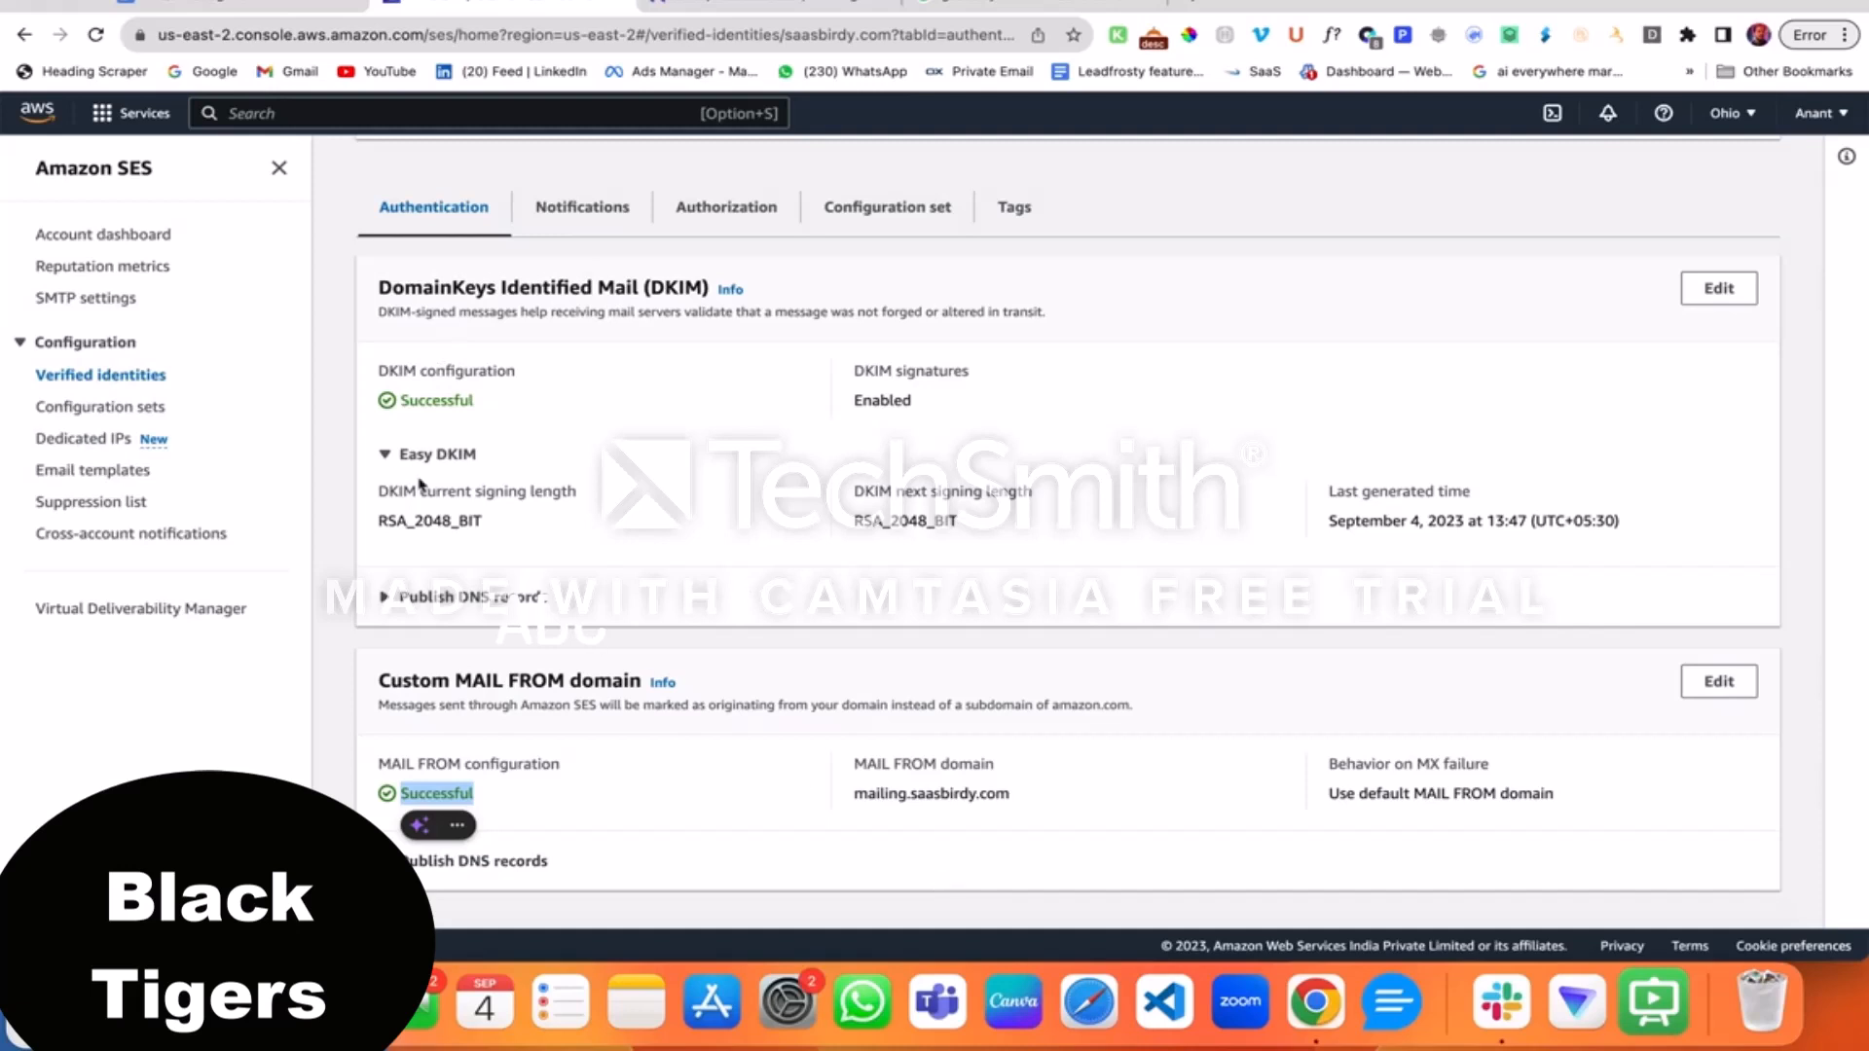
# Check saasbirdy.com in the list of verified identities and switch back to its DNS records in Hostinger
pyautogui.click(151, 378)
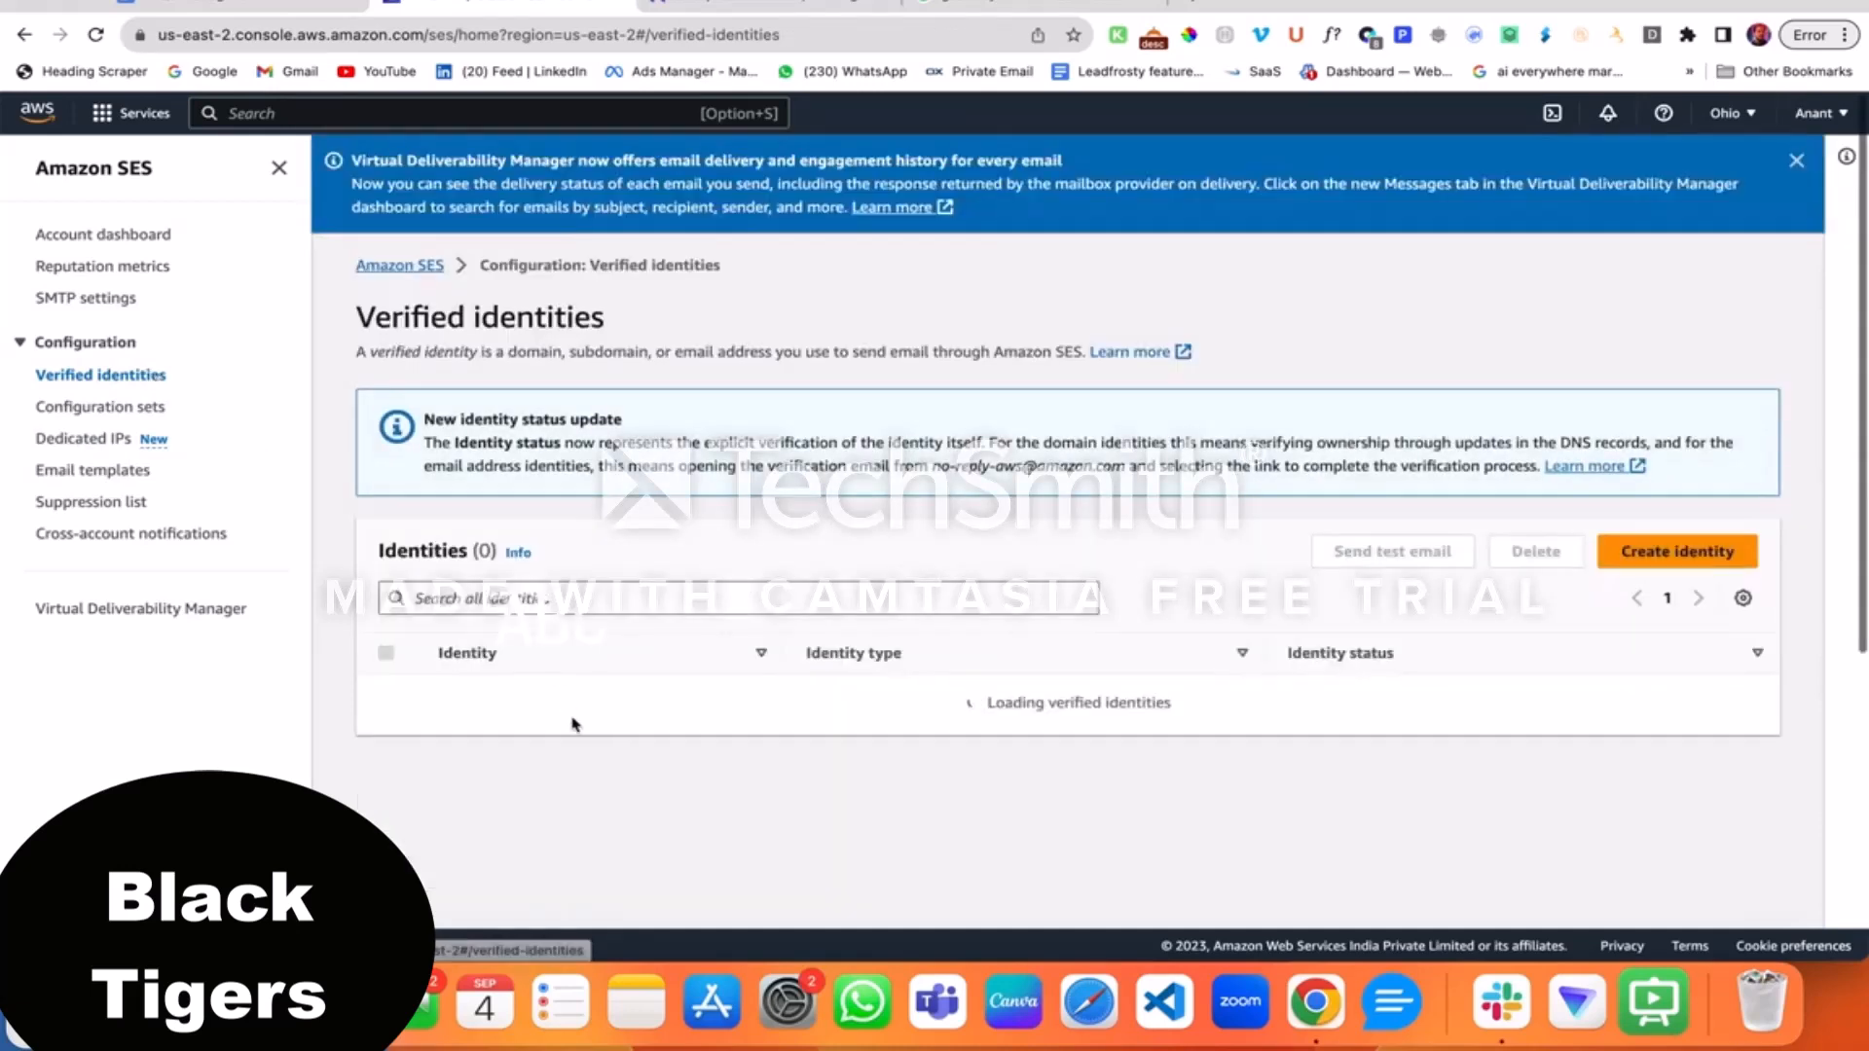
pyautogui.scroll(-1, 584, 794)
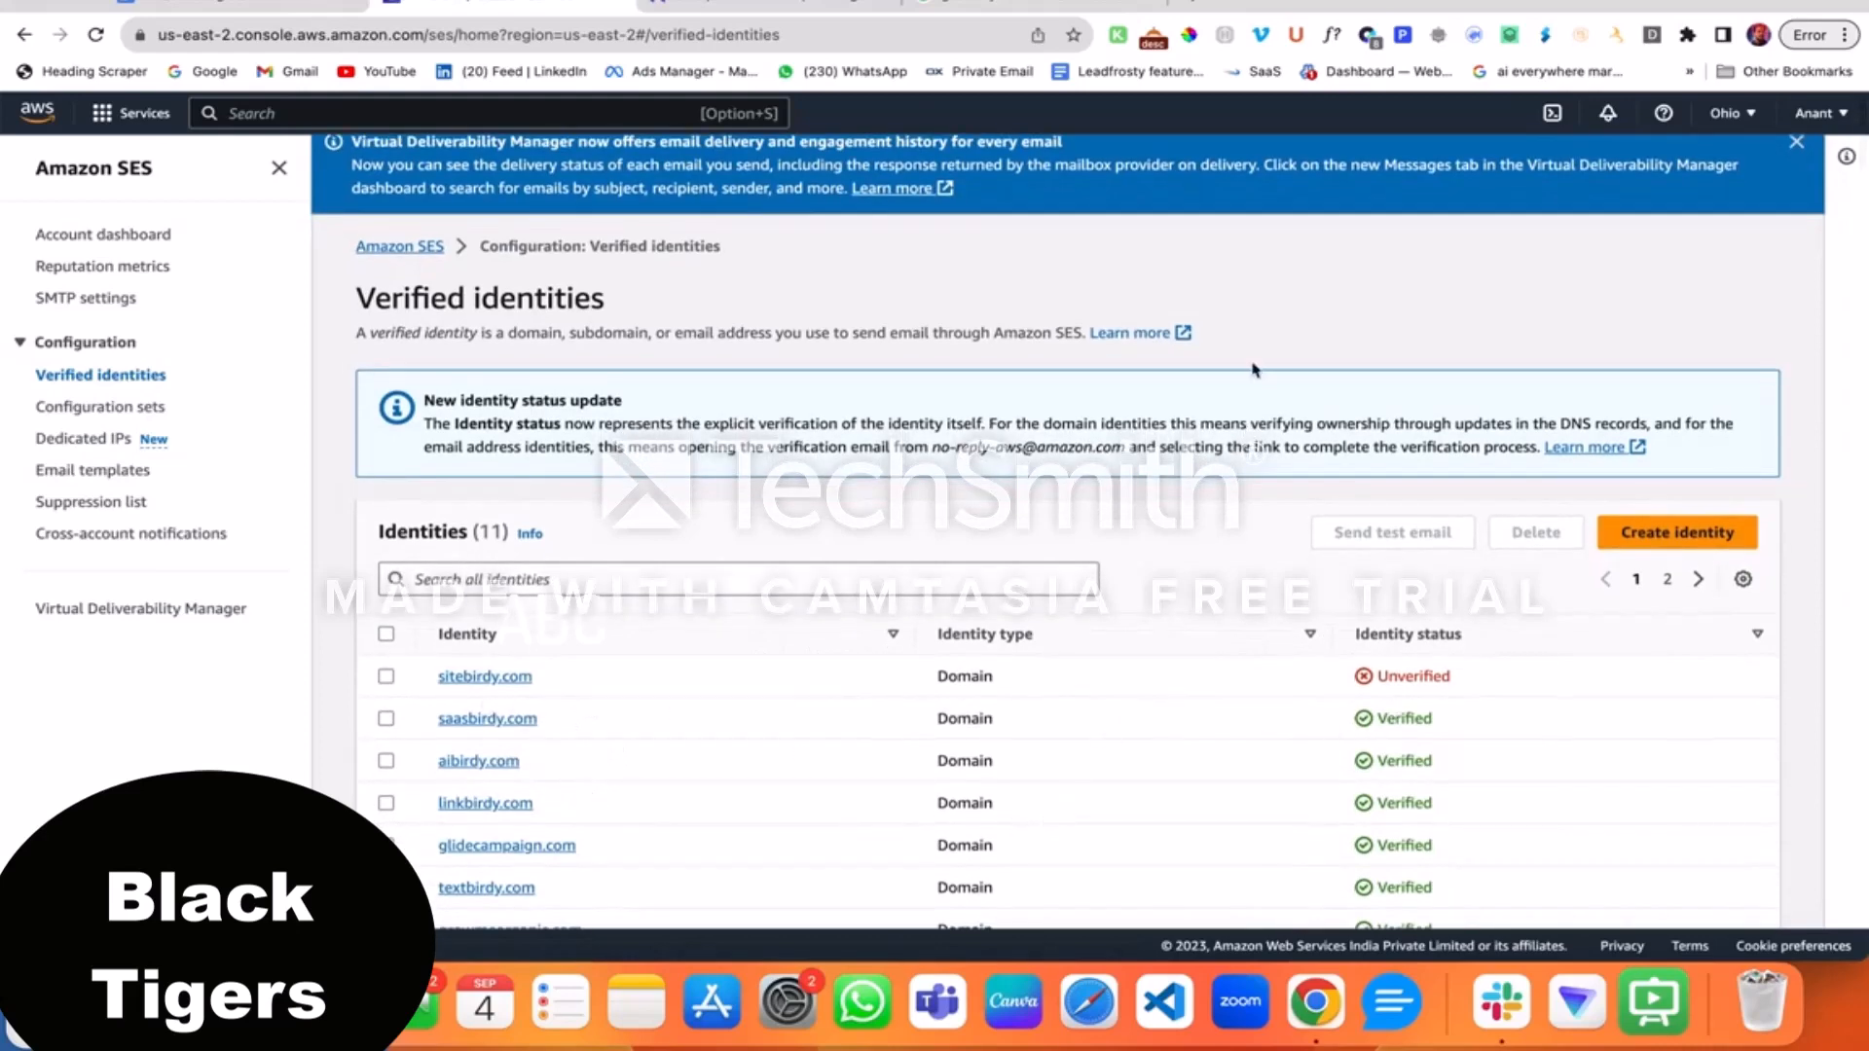
pyautogui.scroll(1, 1254, 368)
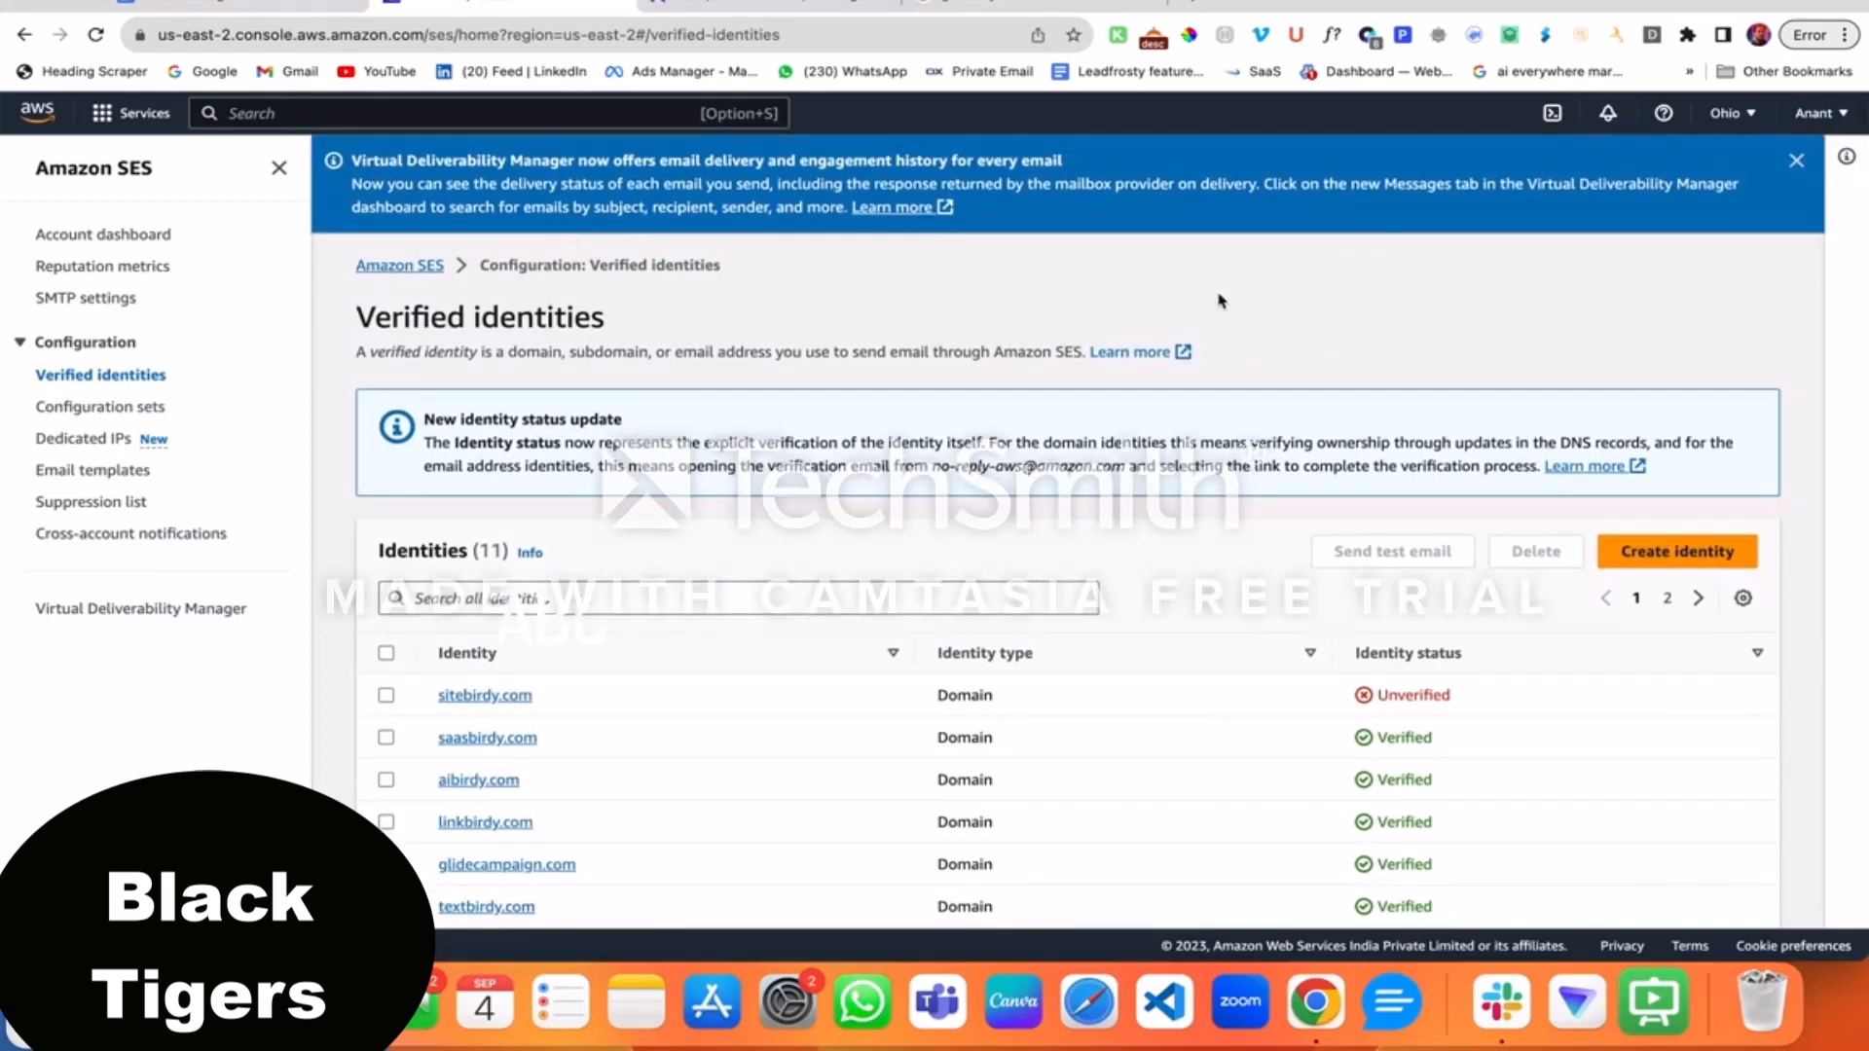
pyautogui.click(711, 4)
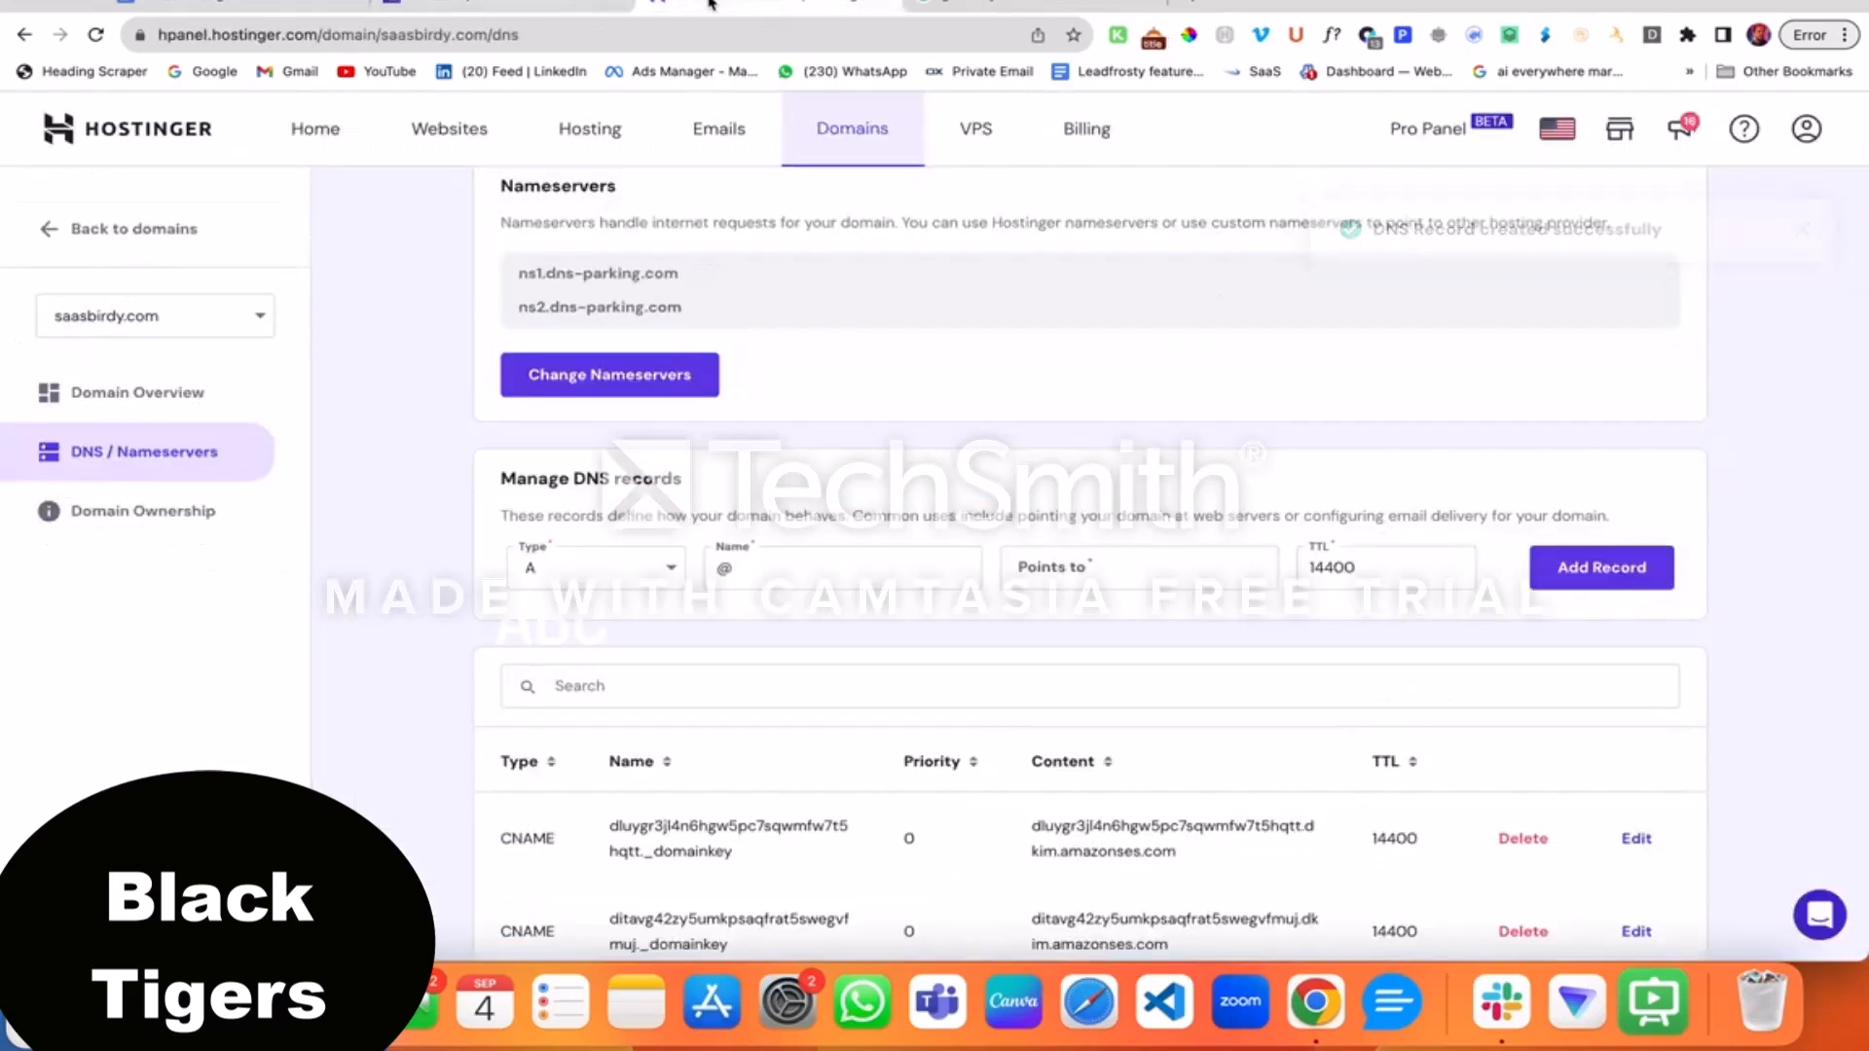